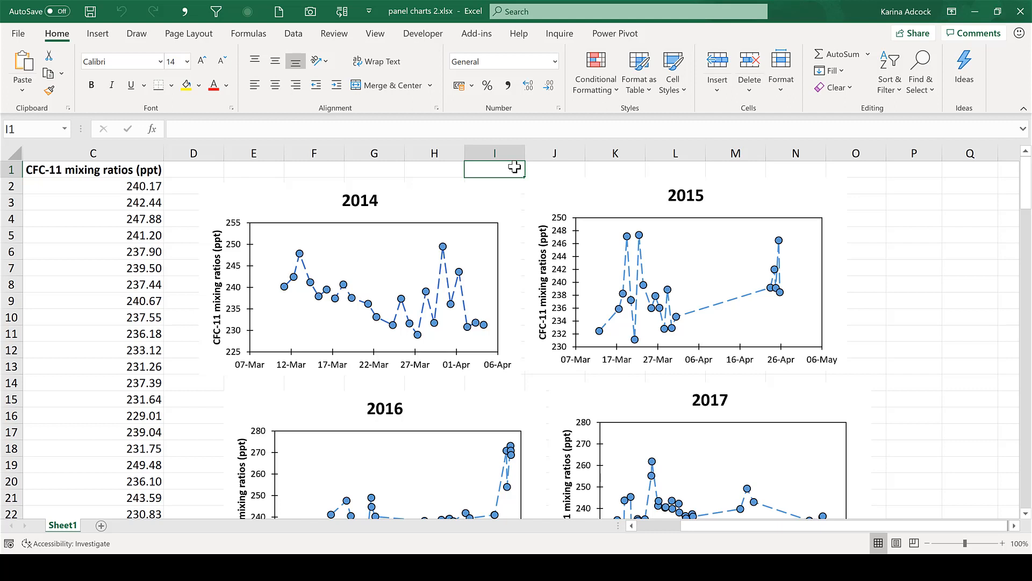
# Set the 2014 chart's vertical axis bounds to a minimum of 220 and a maximum of 280.
pyautogui.doubleClick(240, 250)
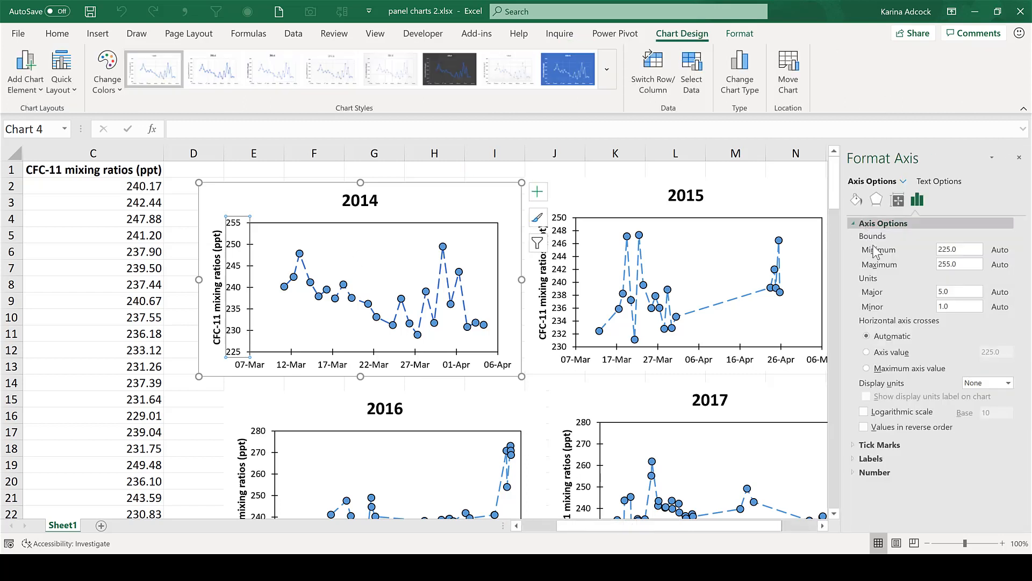
pyautogui.click(962, 250)
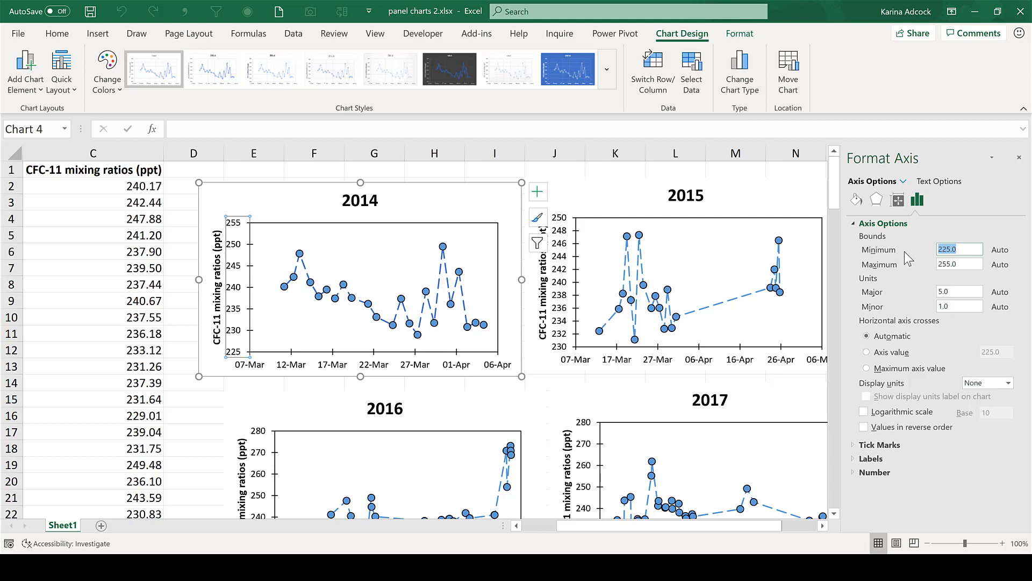
pyautogui.press('BackSpace')
pyautogui.write('220')
pyautogui.press('Return')
pyautogui.moveTo(972, 267); pyautogui.dragTo(885, 271)
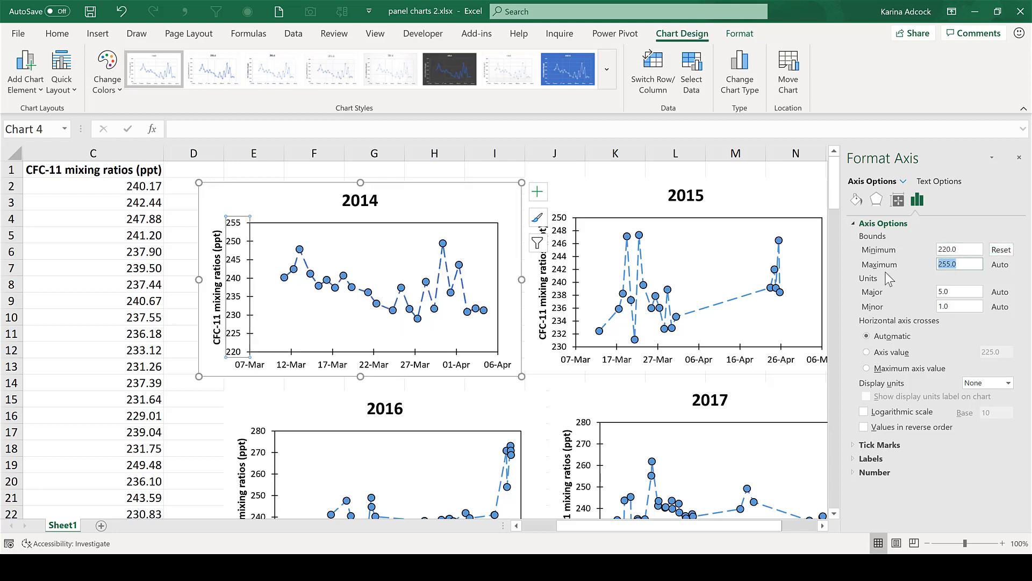
pyautogui.press('Return')
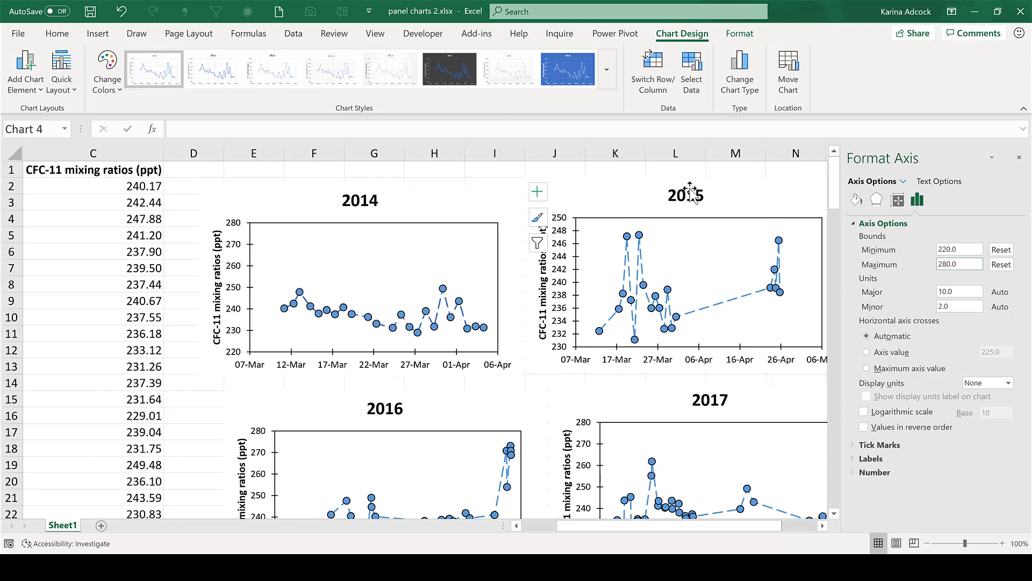
# Set the 2015 chart's vertical axis to run from 220 to 280 and close the axis formatting options.
pyautogui.click(564, 246)
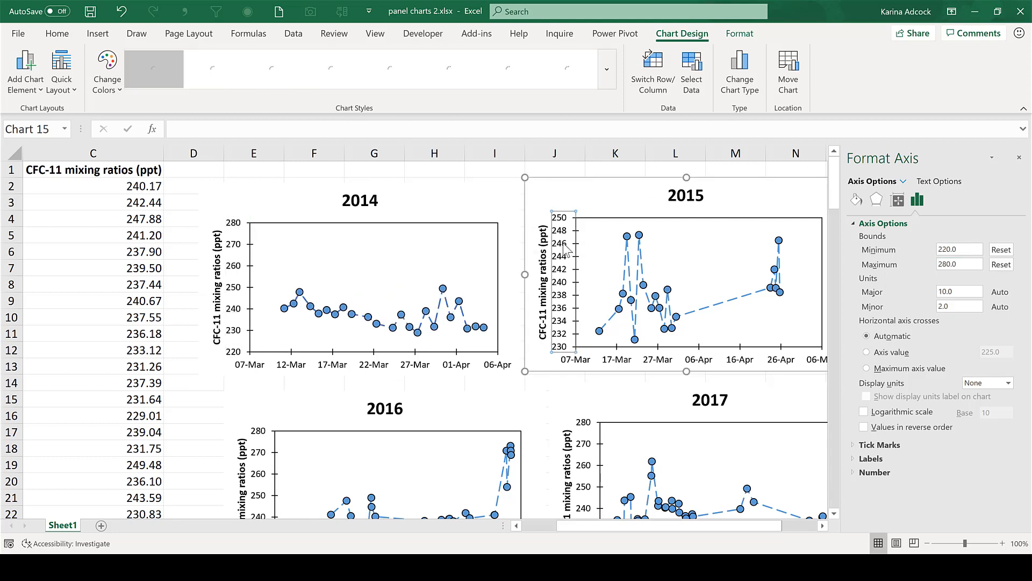
pyautogui.moveTo(974, 250); pyautogui.dragTo(892, 256)
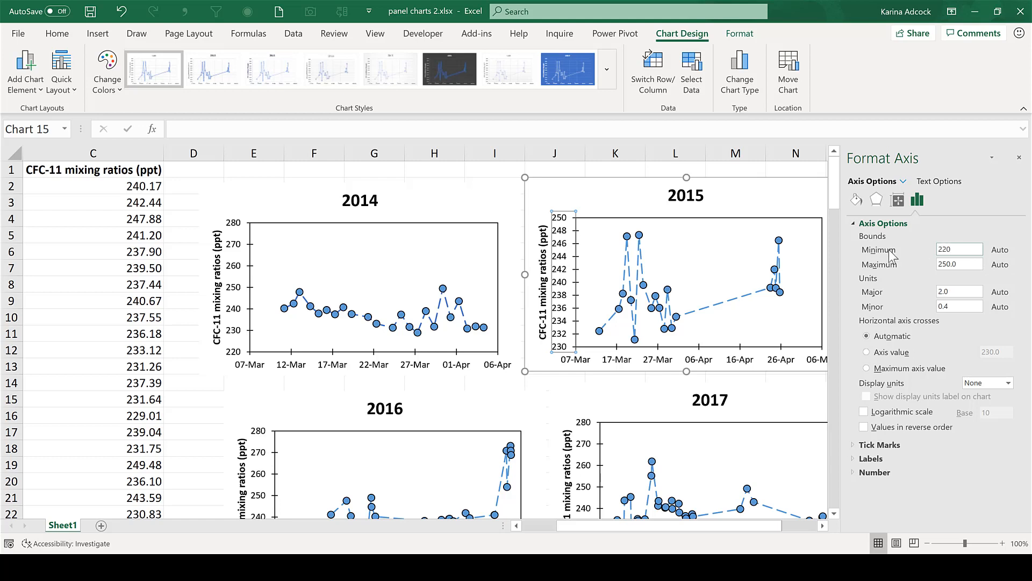
pyautogui.press('Return')
pyautogui.moveTo(963, 264); pyautogui.dragTo(906, 266)
pyautogui.press('BackSpace')
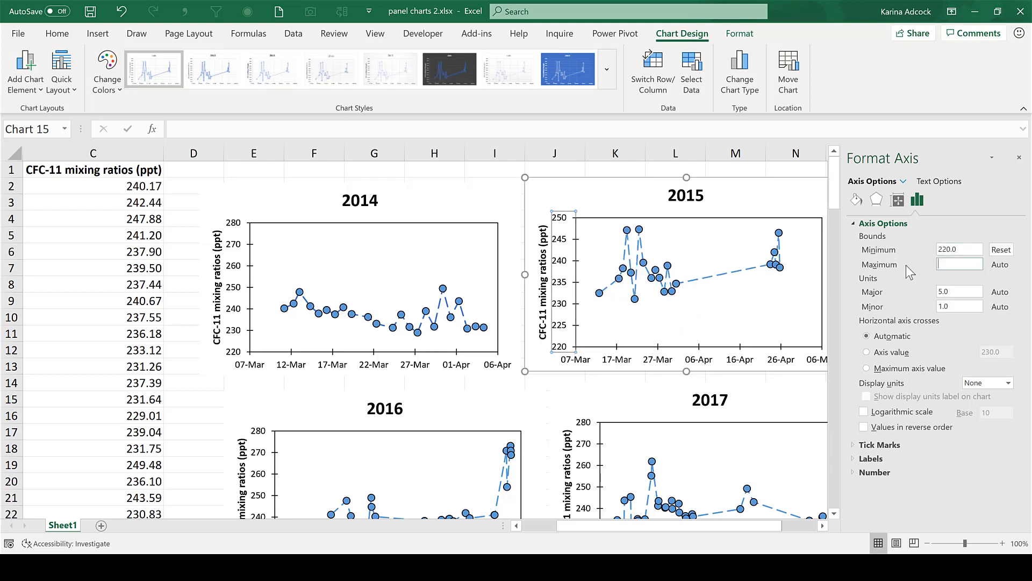
pyautogui.write('280')
pyautogui.press('Return')
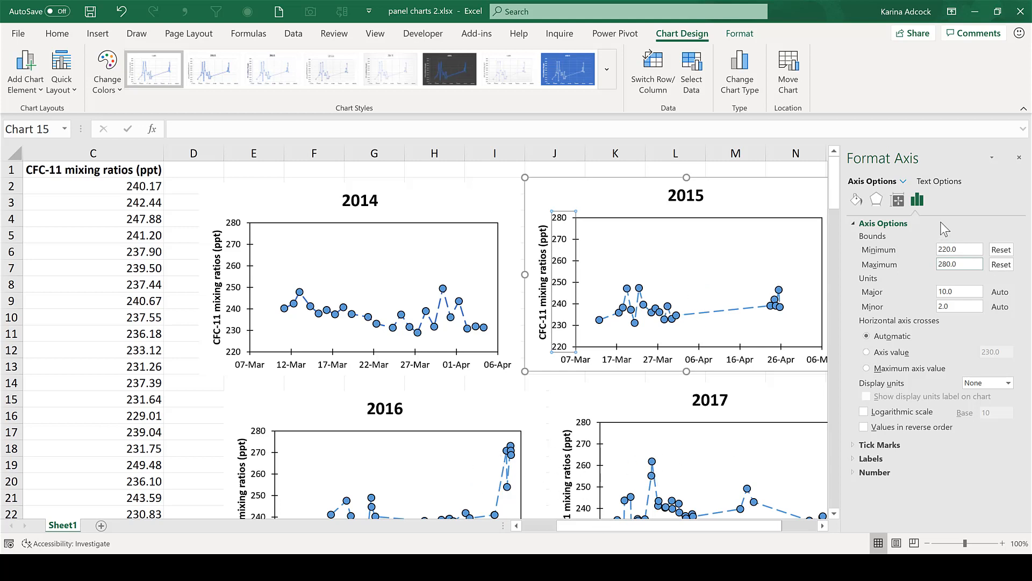
pyautogui.click(1019, 157)
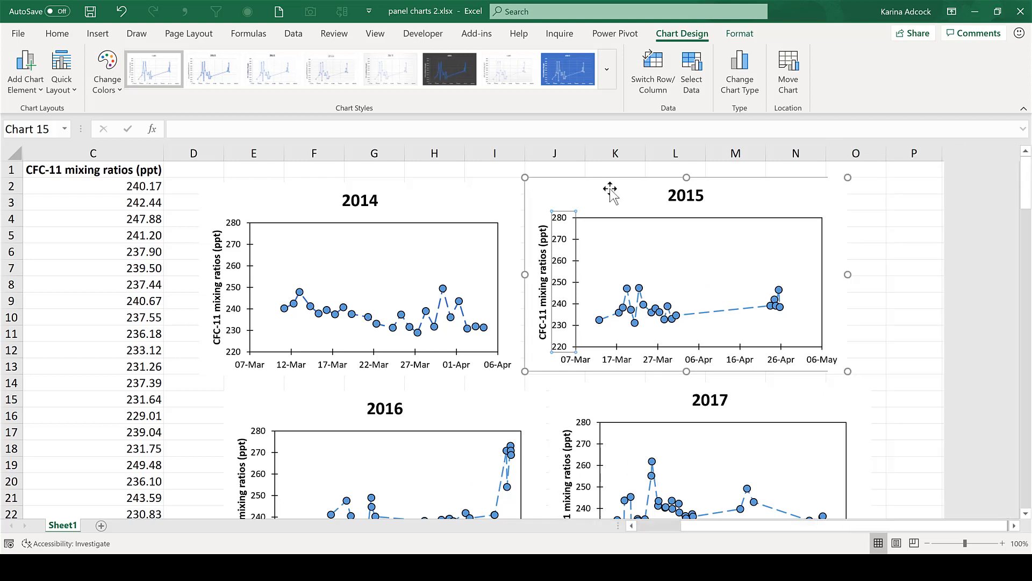
# Select the 2014, 2015, 2016 and 2017 charts together and set their height to 8 cm.
pyautogui.click(403, 198)
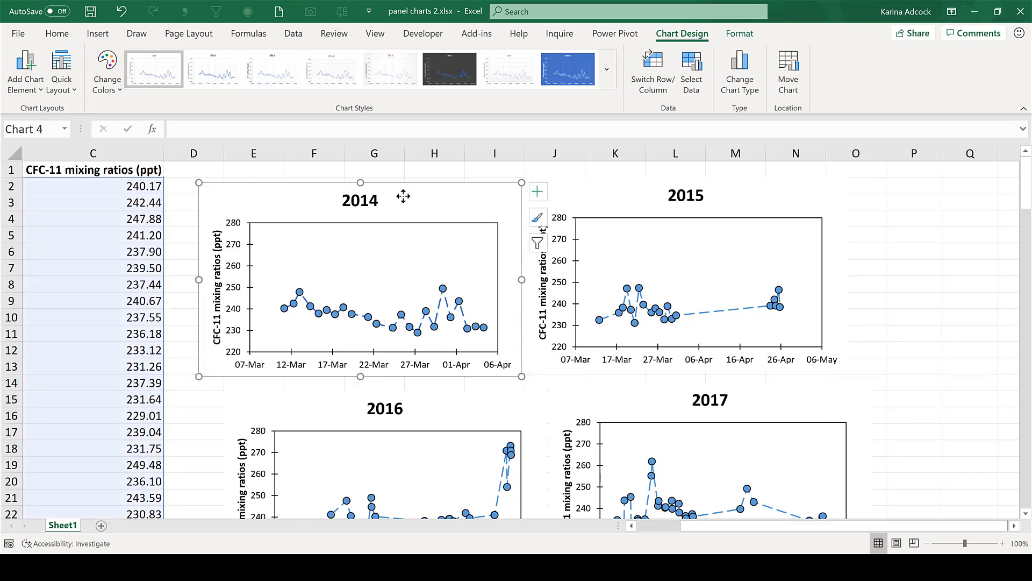
pyautogui.keyDown('ctrl'); pyautogui.click(615, 200); pyautogui.keyUp('ctrl')
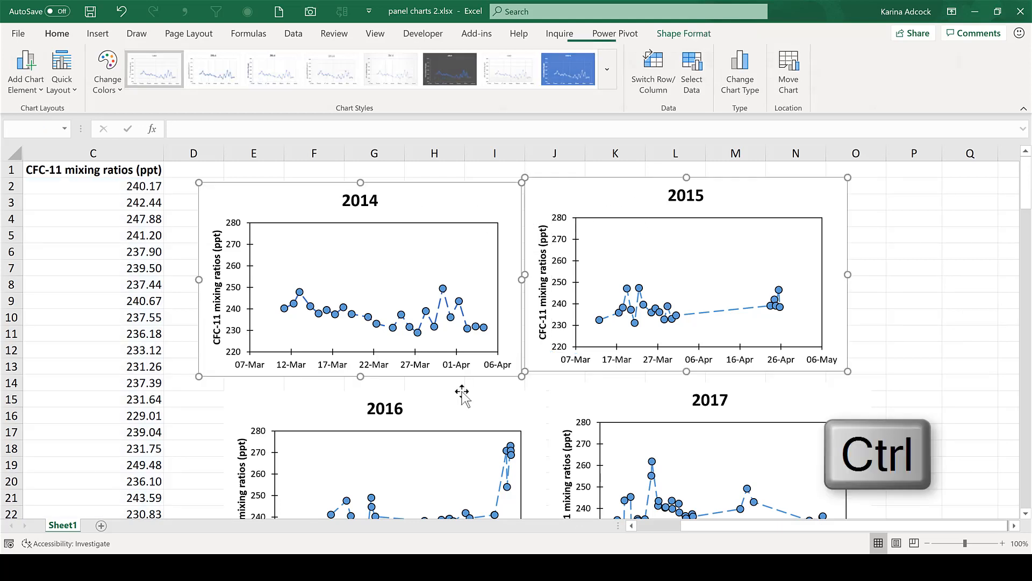
pyautogui.keyDown('ctrl'); pyautogui.click(442, 415); pyautogui.keyUp('ctrl')
pyautogui.keyDown('ctrl'); pyautogui.click(622, 409); pyautogui.keyUp('ctrl')
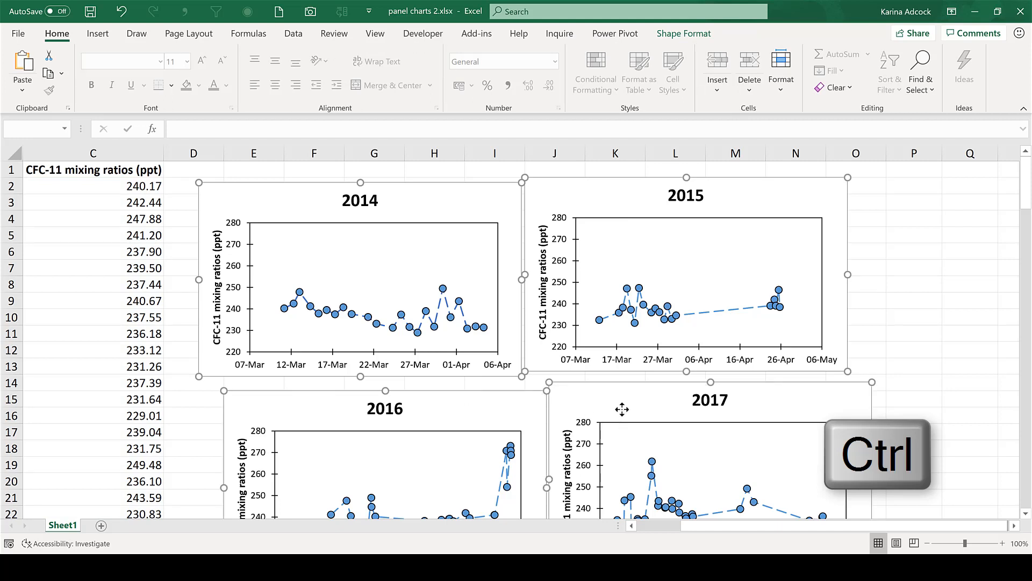
pyautogui.click(690, 37)
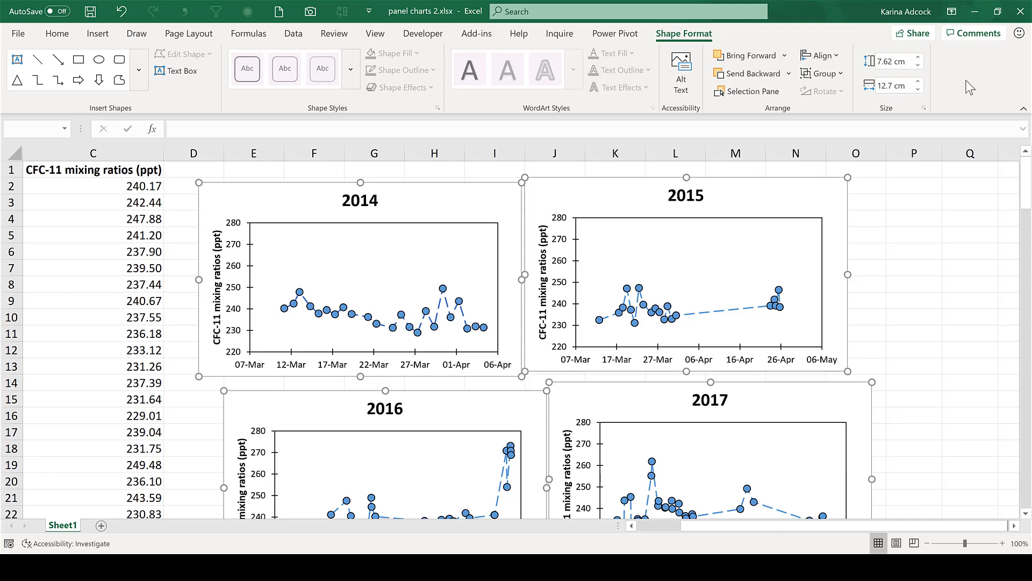
pyautogui.click(908, 61)
pyautogui.press('BackSpace')
pyautogui.write('8 cm')
pyautogui.press('Return')
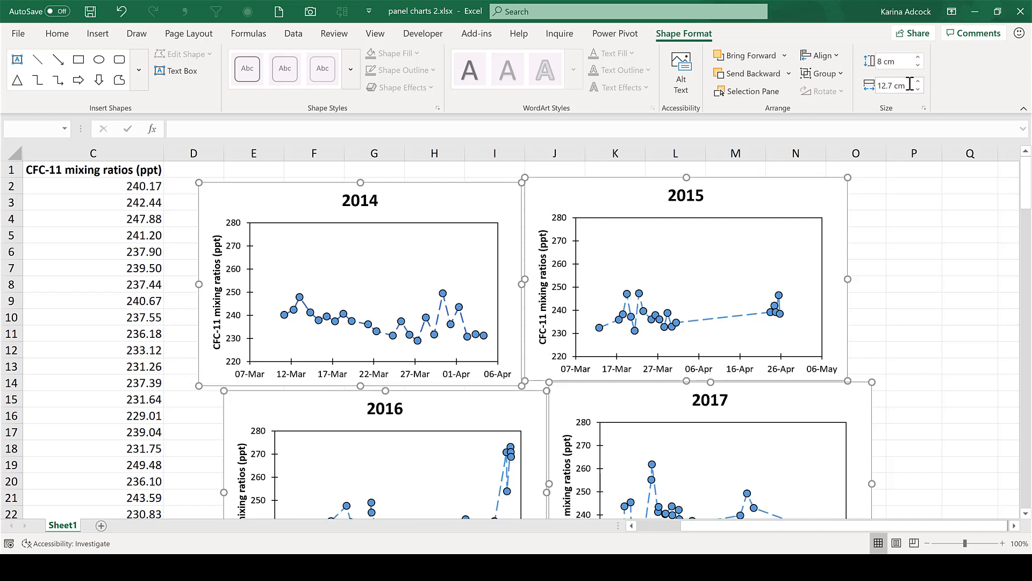
# Set the width of the four selected charts to 10 cm and deselect them.
pyautogui.click(908, 84)
pyautogui.press('BackSpace')
pyautogui.write('10 cm')
pyautogui.press('Return')
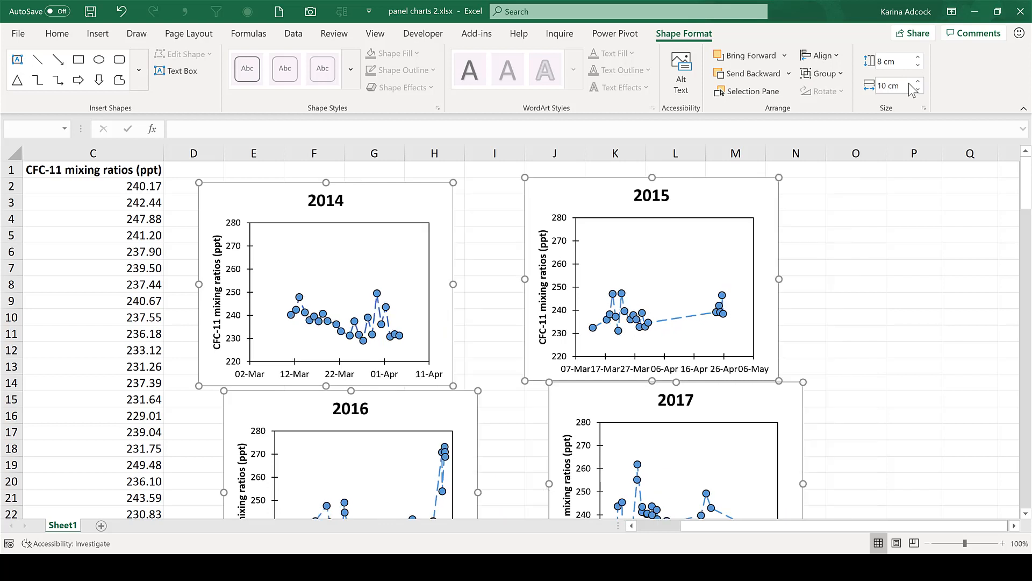
pyautogui.click(499, 185)
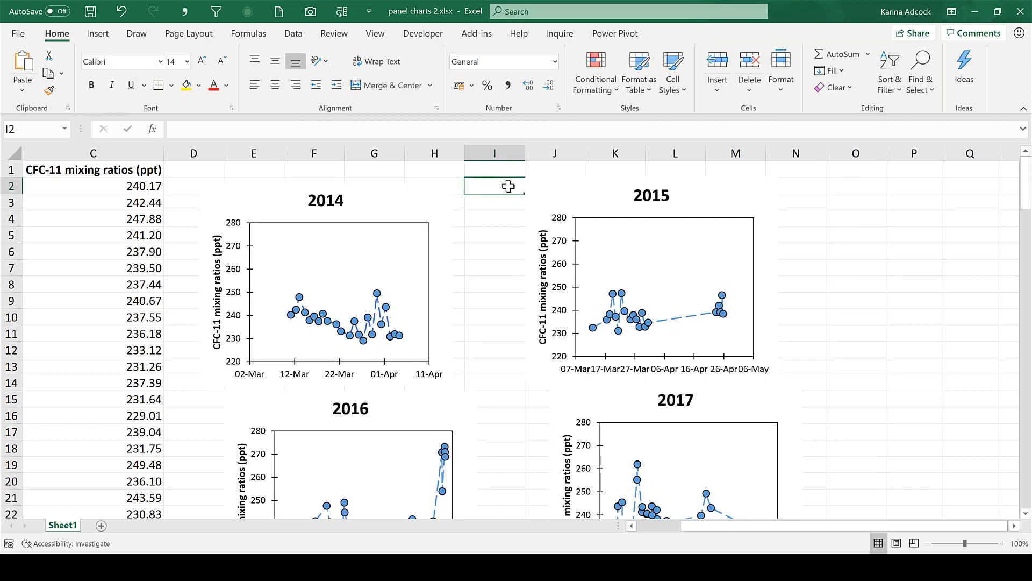
# Turn on Snap to Grid and move the 2014 chart so its upper-left corner sits at cell E2.
pyautogui.click(412, 204)
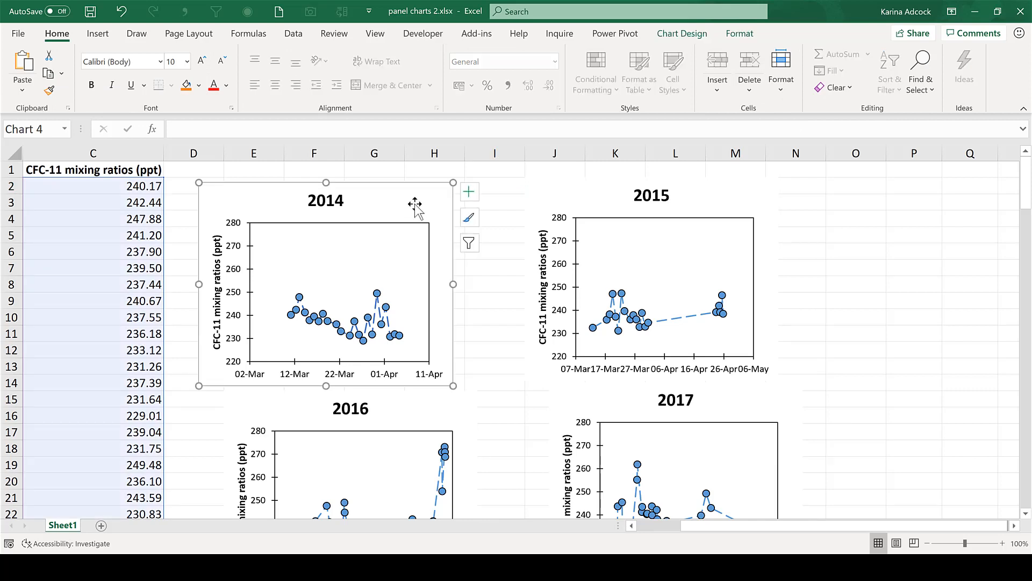
pyautogui.click(740, 34)
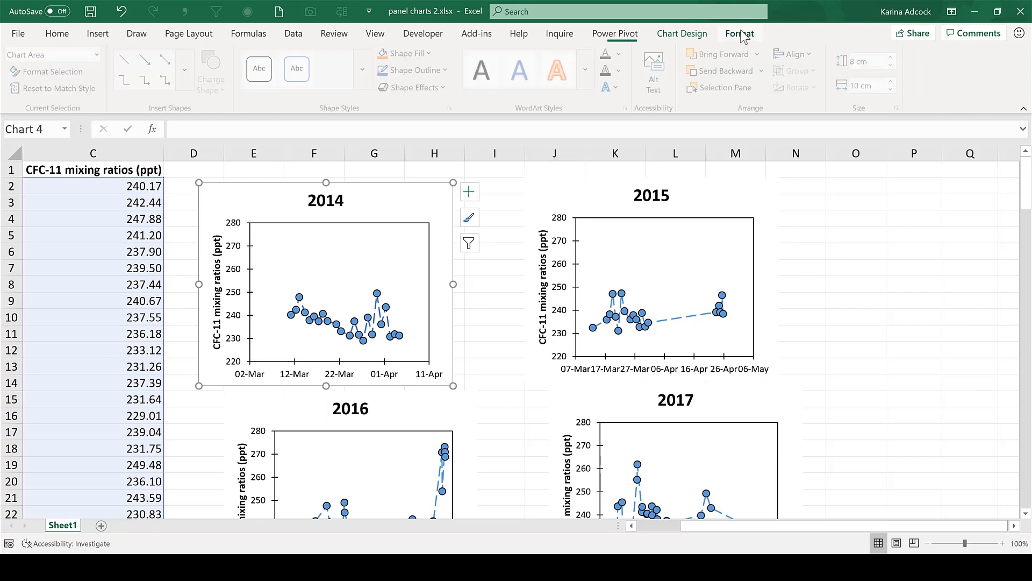
pyautogui.click(795, 55)
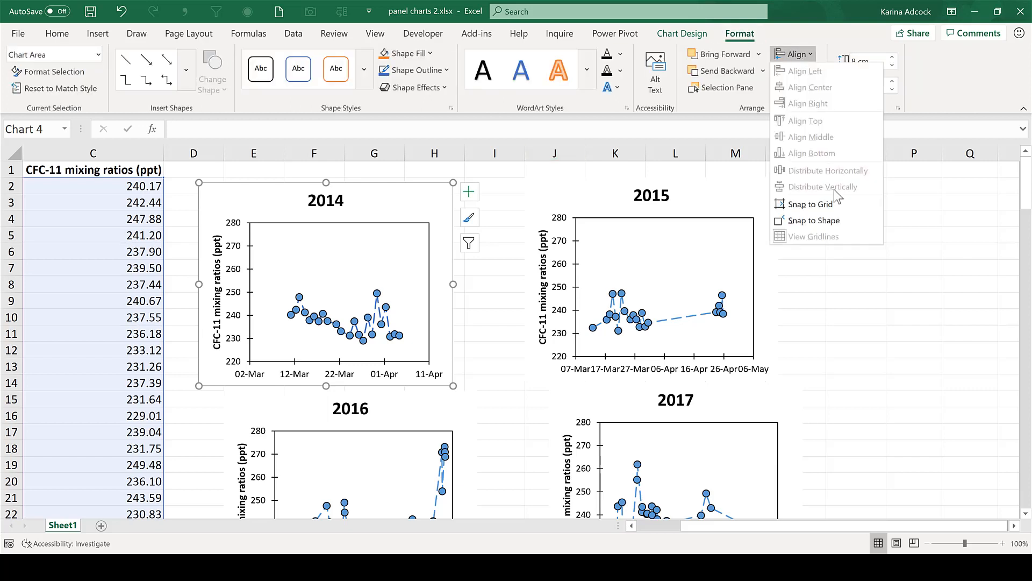
pyautogui.click(828, 204)
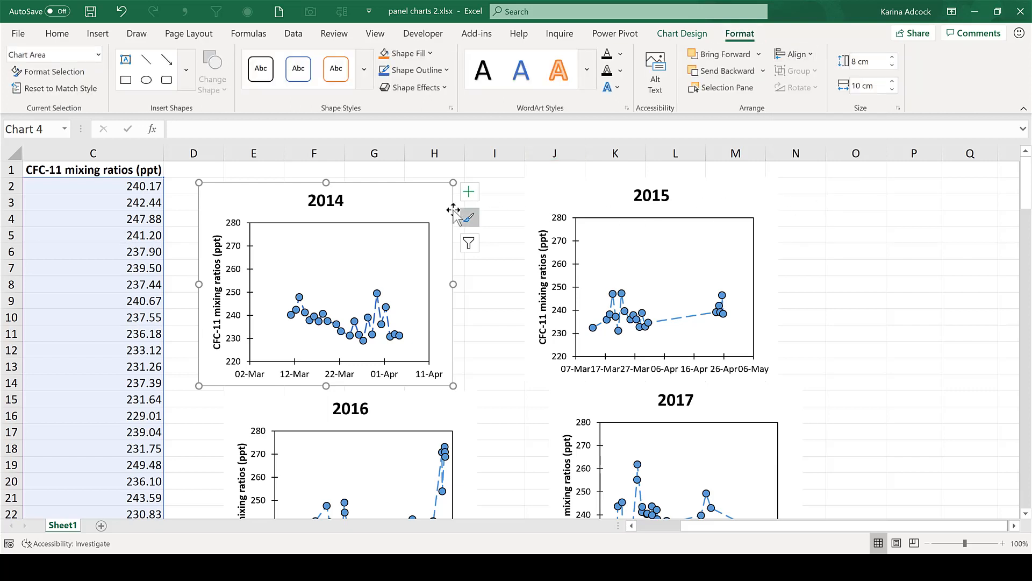
pyautogui.moveTo(380, 198)
pyautogui.mouseDown()
pyautogui.moveTo(414, 193)
pyautogui.moveTo(385, 193)
pyautogui.mouseUp()
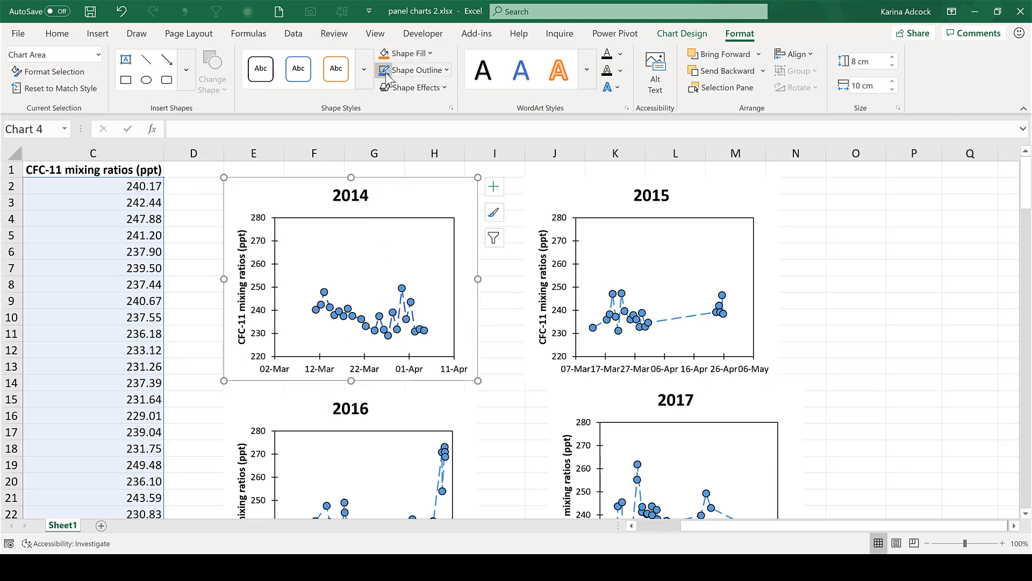
pyautogui.moveTo(403, 198); pyautogui.dragTo(383, 192)
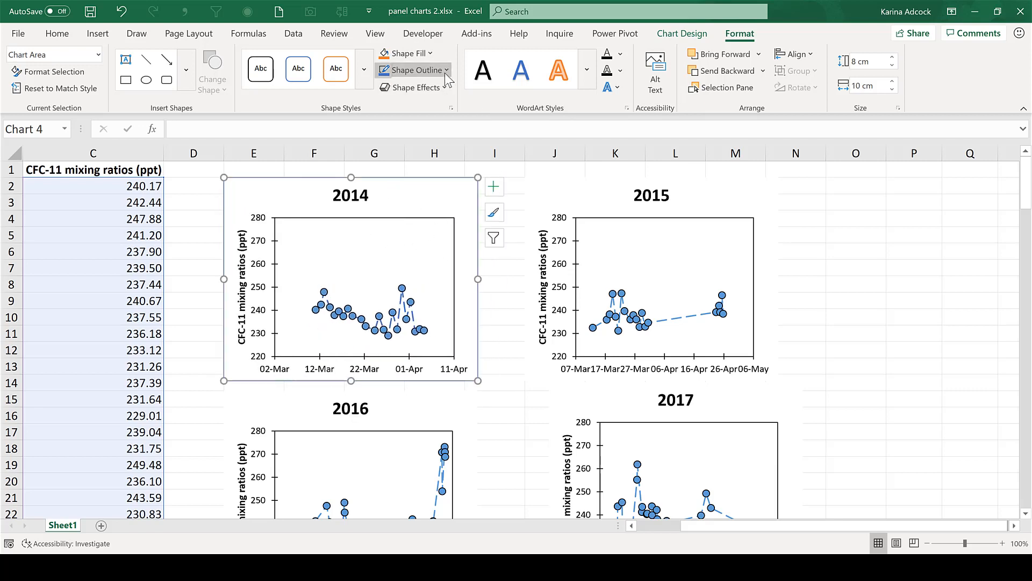
# Turn off Snap to Grid and deselect the 2014 chart.
pyautogui.click(414, 70)
pyautogui.click(347, 205)
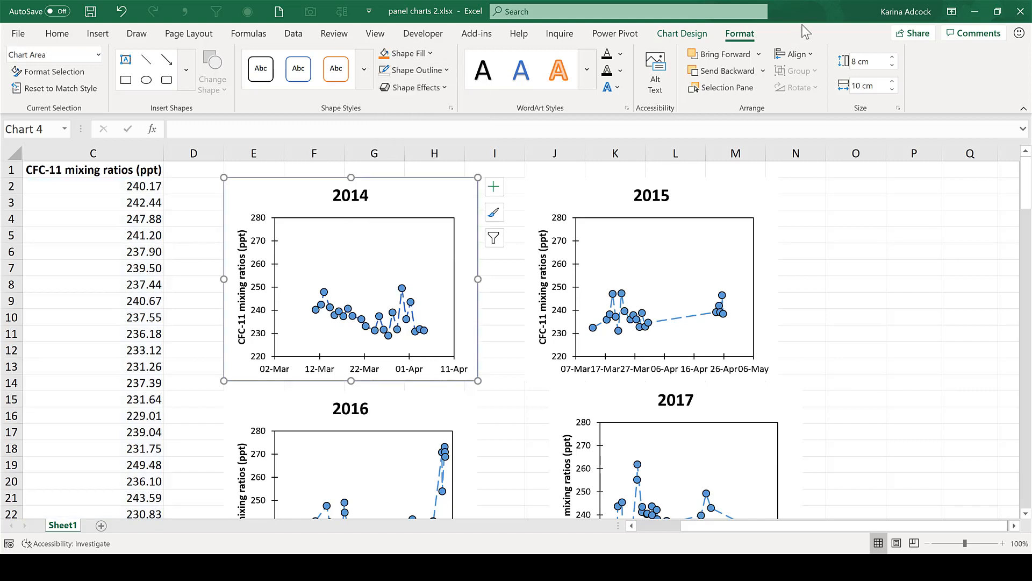
pyautogui.click(793, 54)
pyautogui.click(796, 205)
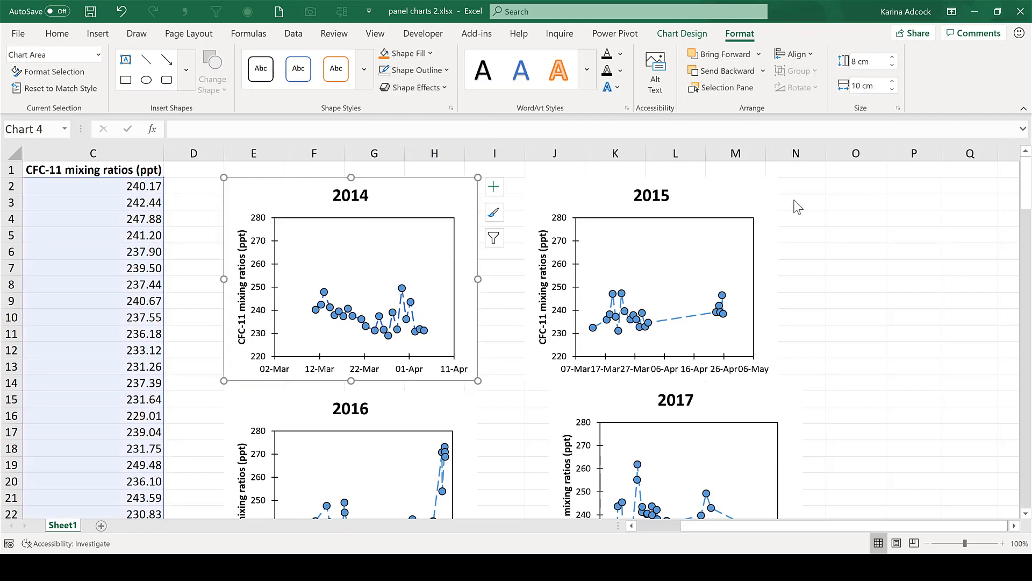
pyautogui.click(424, 170)
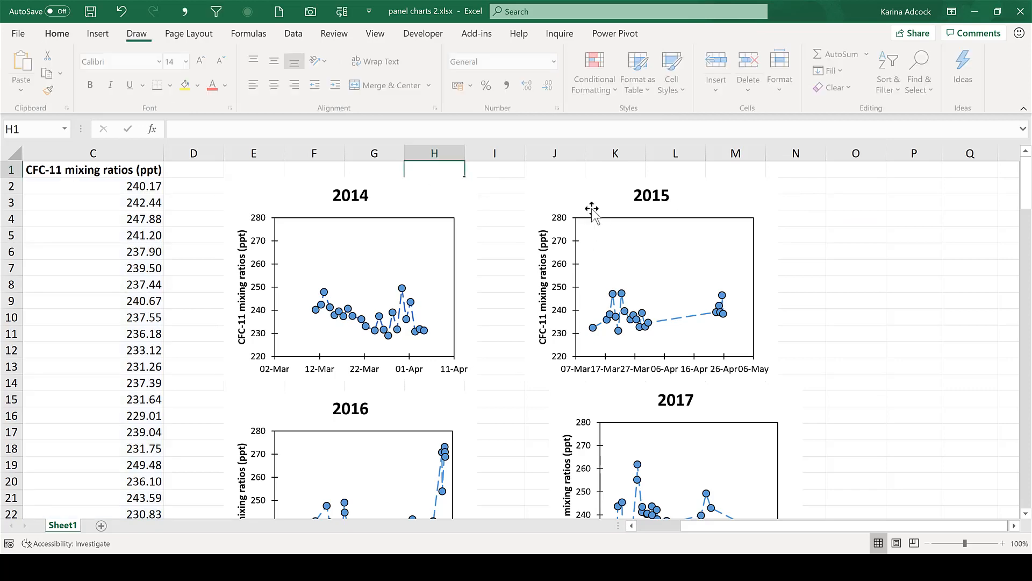
# Move the 2015, 2016 and 2017 charts into a loose, overlapping row beside the 2014 chart.
pyautogui.click(578, 199)
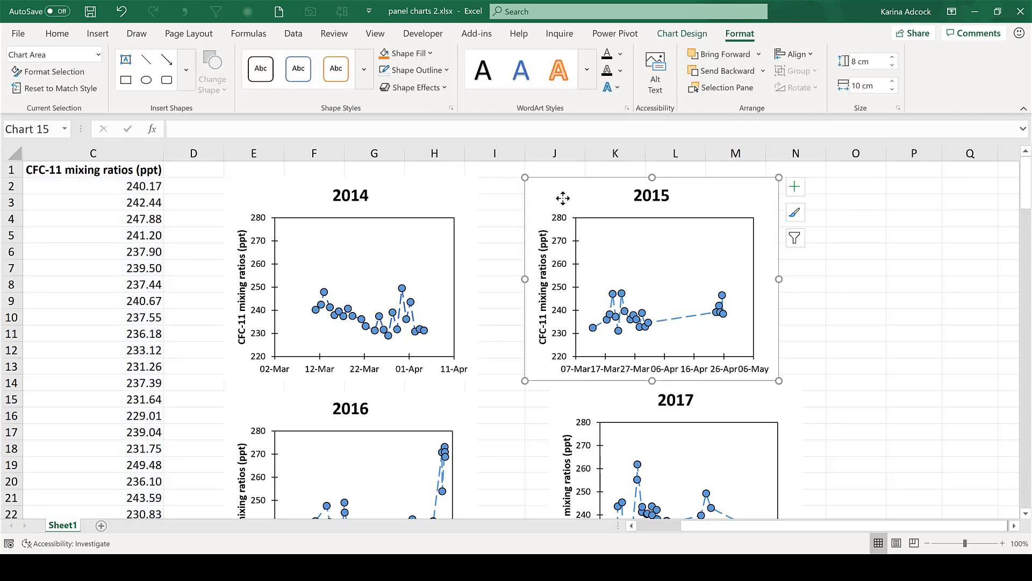
pyautogui.moveTo(560, 201); pyautogui.dragTo(468, 218)
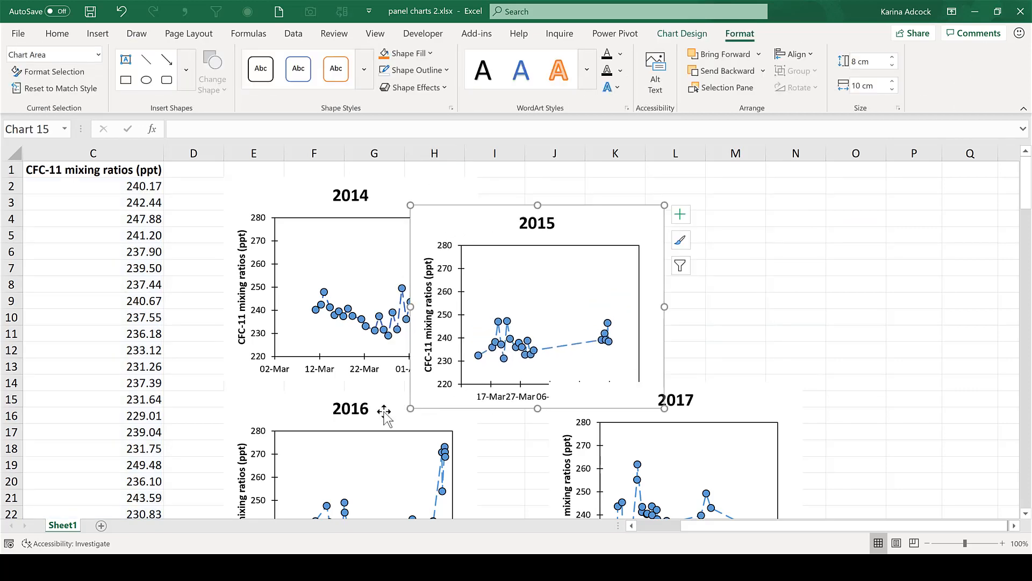
pyautogui.moveTo(383, 414); pyautogui.dragTo(676, 192)
pyautogui.moveTo(710, 406); pyautogui.dragTo(889, 190)
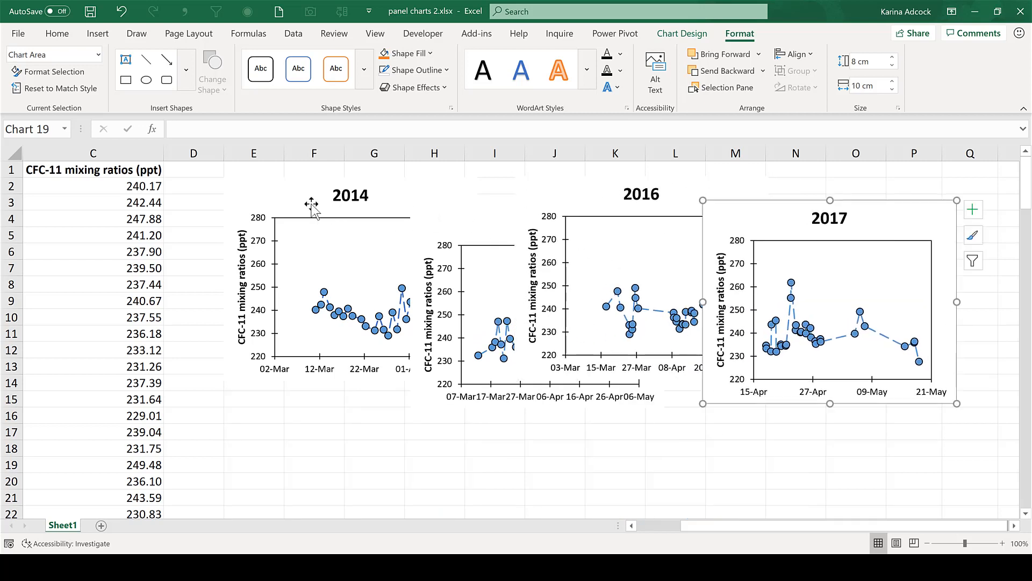
# Select all four charts and line them up with Align Middle and Align Top.
pyautogui.click(297, 194)
pyautogui.keyDown('ctrl'); pyautogui.click(570, 220); pyautogui.keyUp('ctrl')
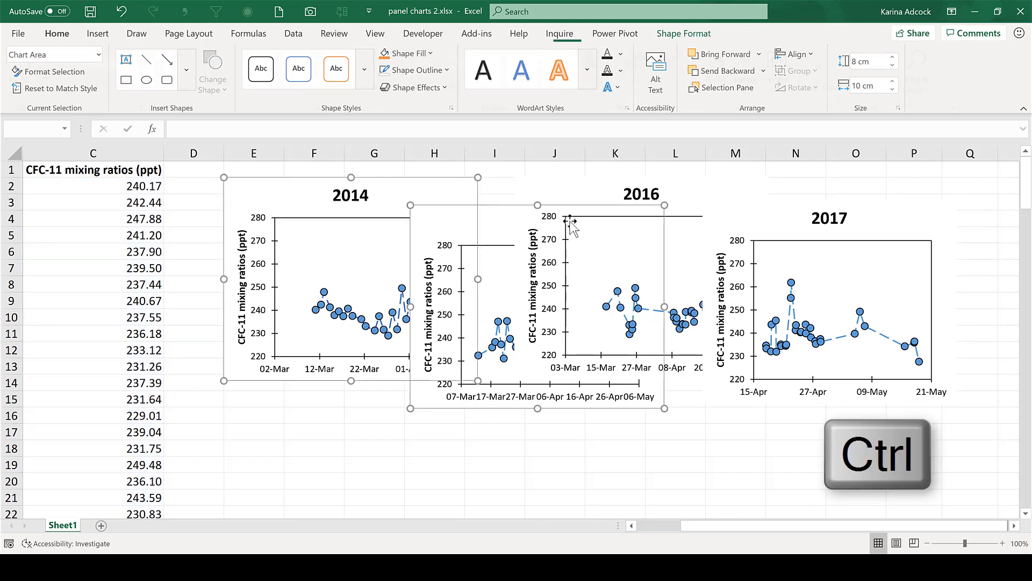
pyautogui.keyDown('ctrl'); pyautogui.click(613, 203); pyautogui.keyUp('ctrl')
pyautogui.keyDown('ctrl'); pyautogui.click(788, 225); pyautogui.keyUp('ctrl')
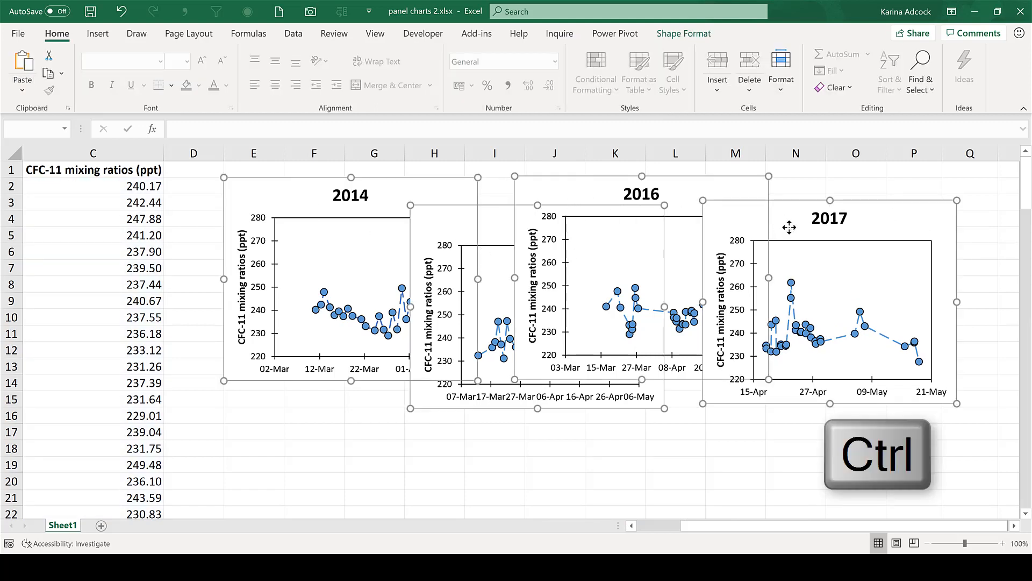
pyautogui.click(683, 34)
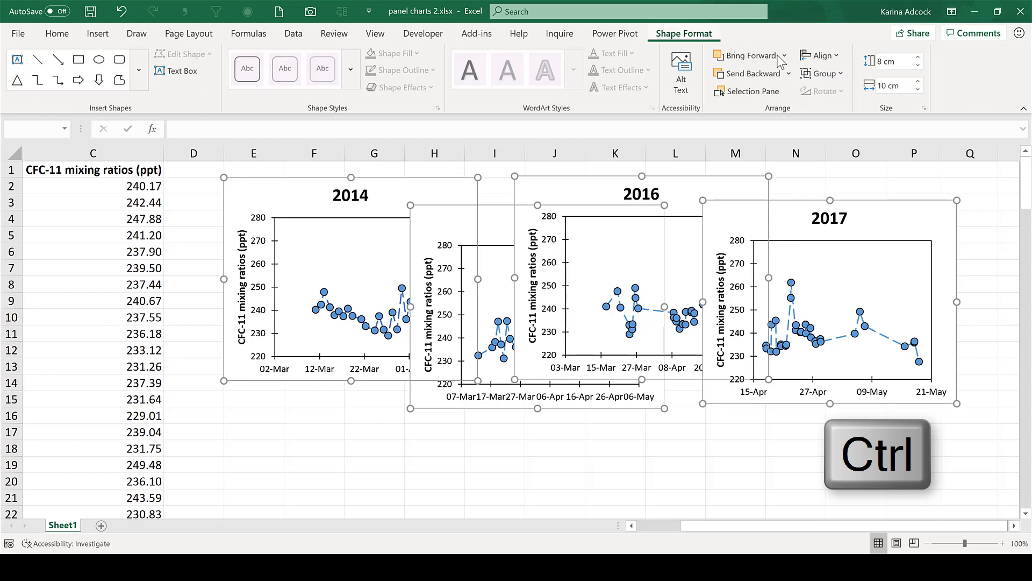
pyautogui.click(813, 56)
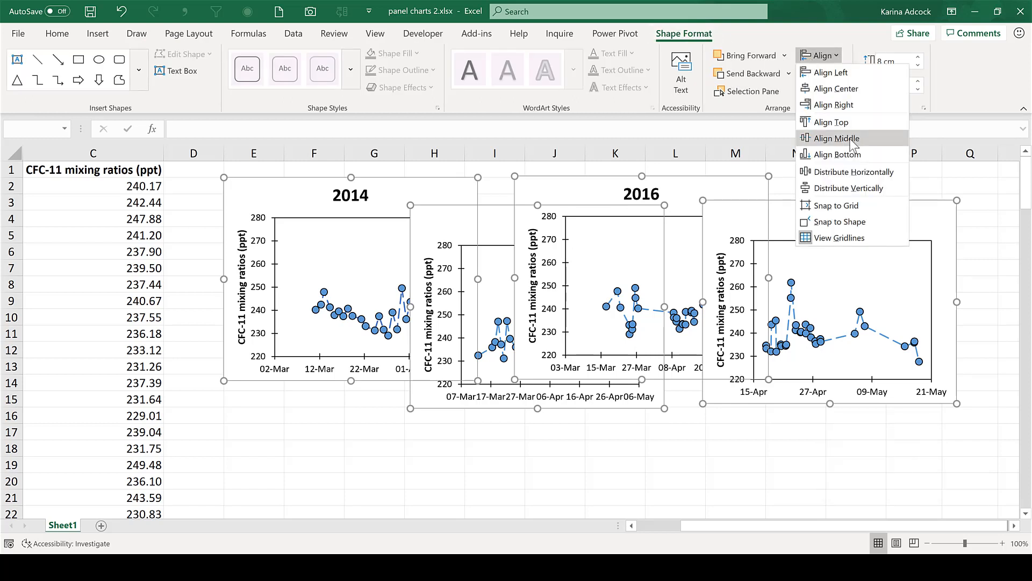
pyautogui.click(836, 138)
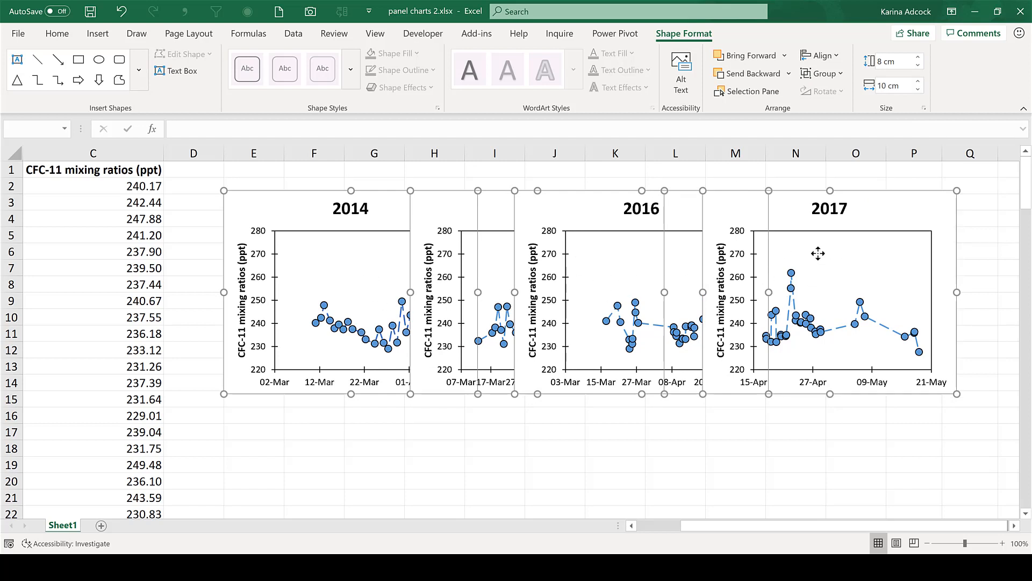
pyautogui.click(820, 56)
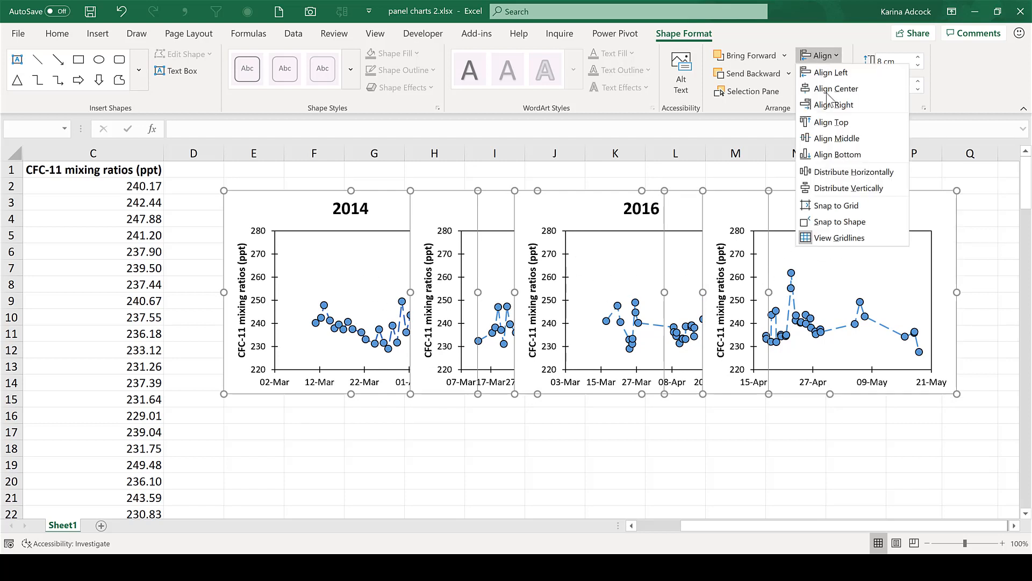
pyautogui.click(833, 124)
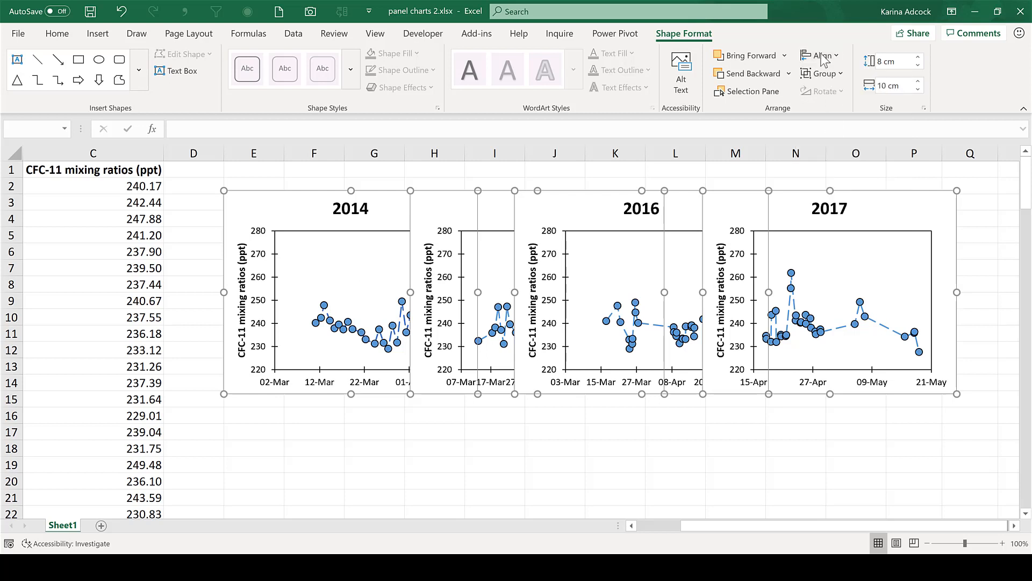
# Apply Align Bottom to the four selected charts.
pyautogui.click(819, 56)
pyautogui.click(842, 158)
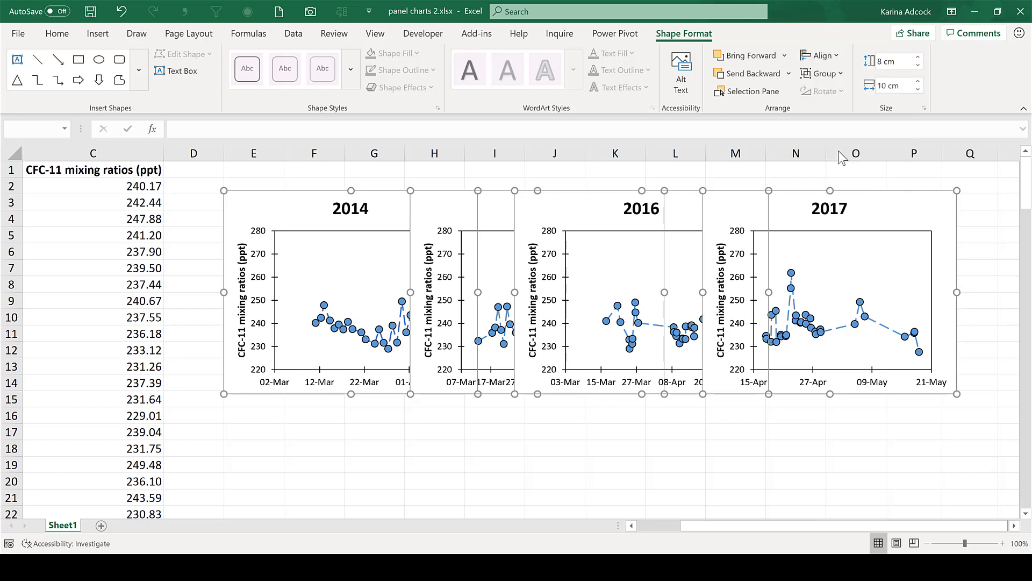
# Try Align Center on the four selected charts and undo it.
pyautogui.click(824, 55)
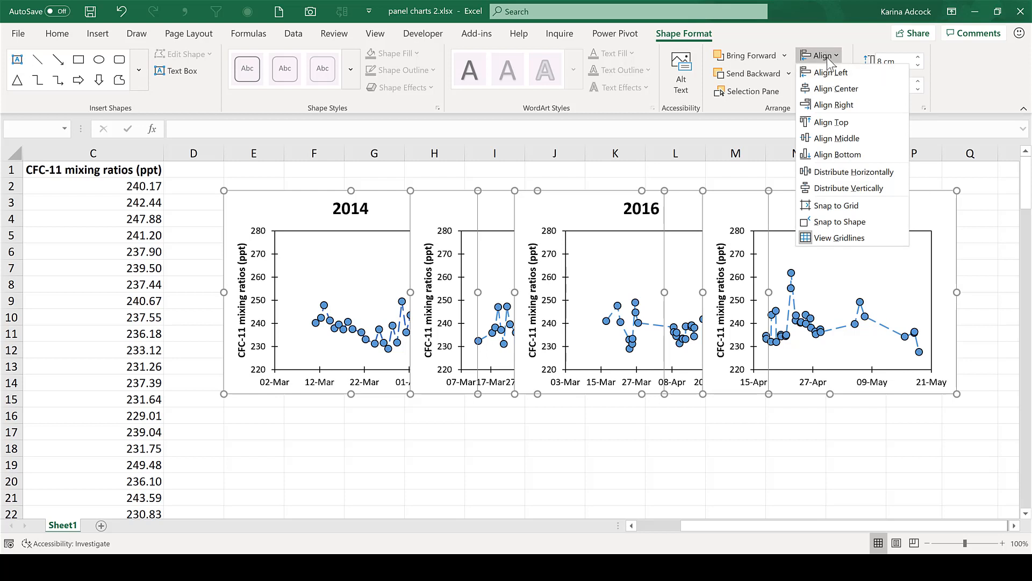
pyautogui.click(839, 93)
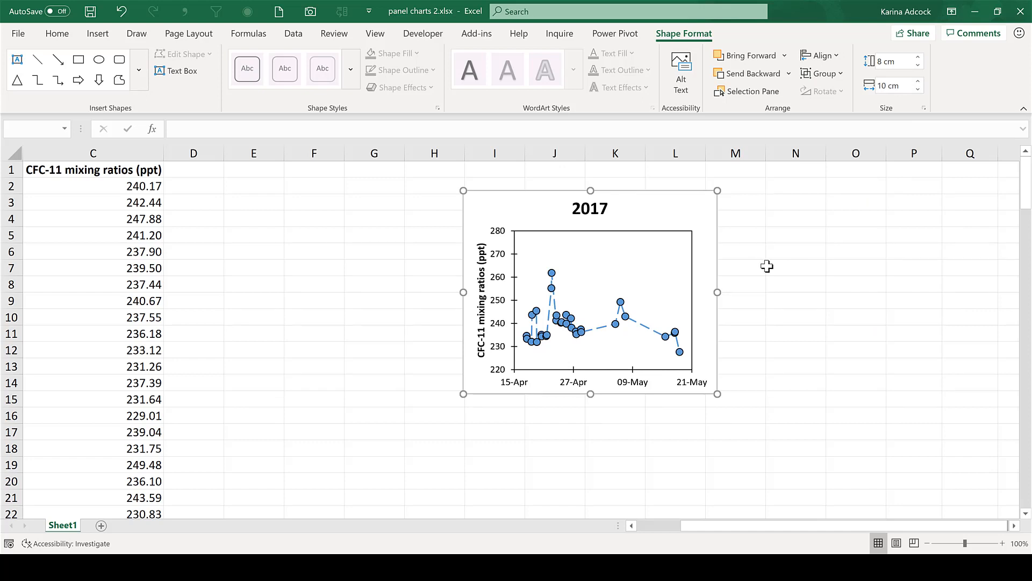
pyautogui.hotkey('ctrl', 'z')
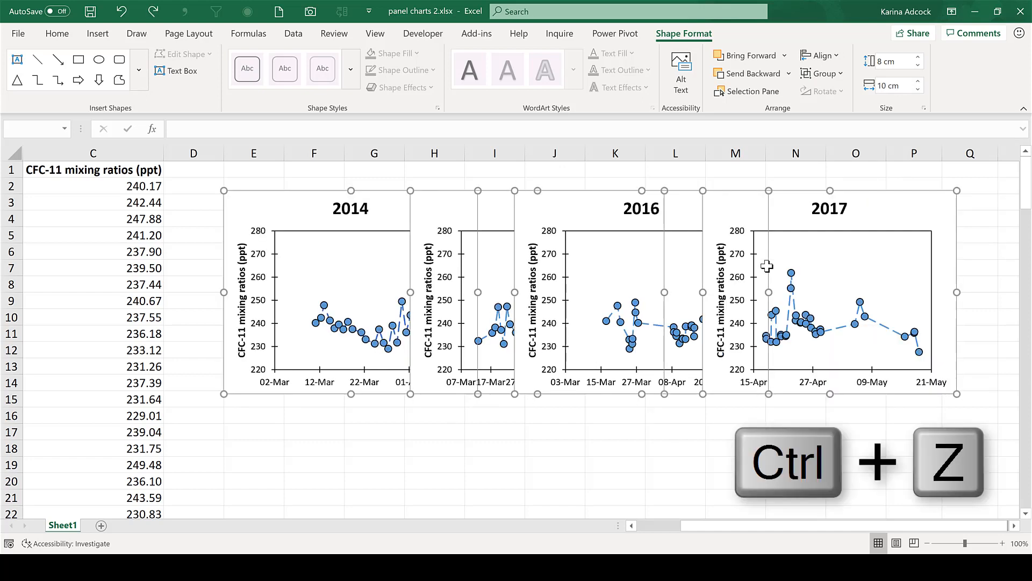
# Set the 2014 chart's shape fill to No Fill.
pyautogui.click(451, 169)
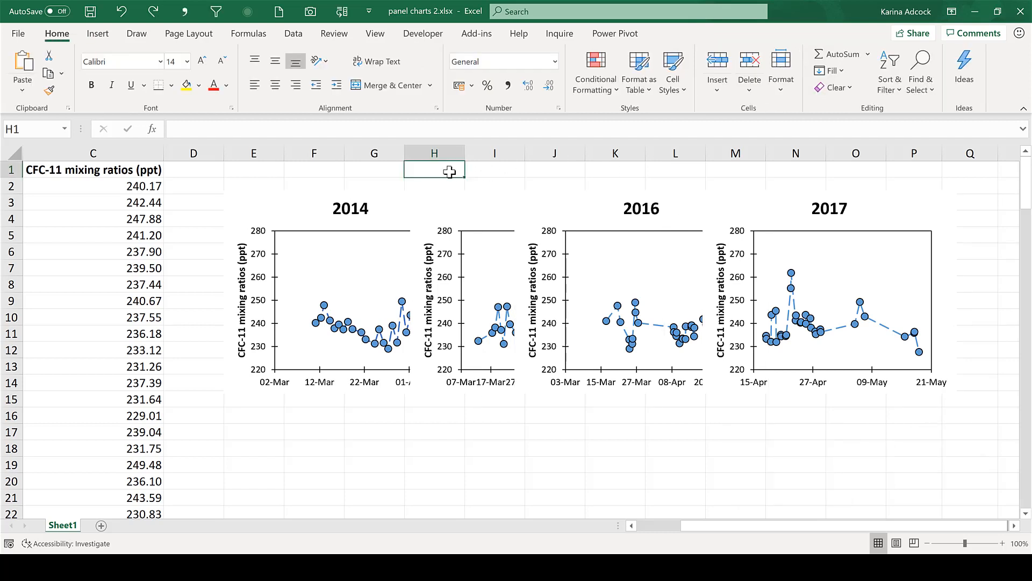
pyautogui.click(451, 200)
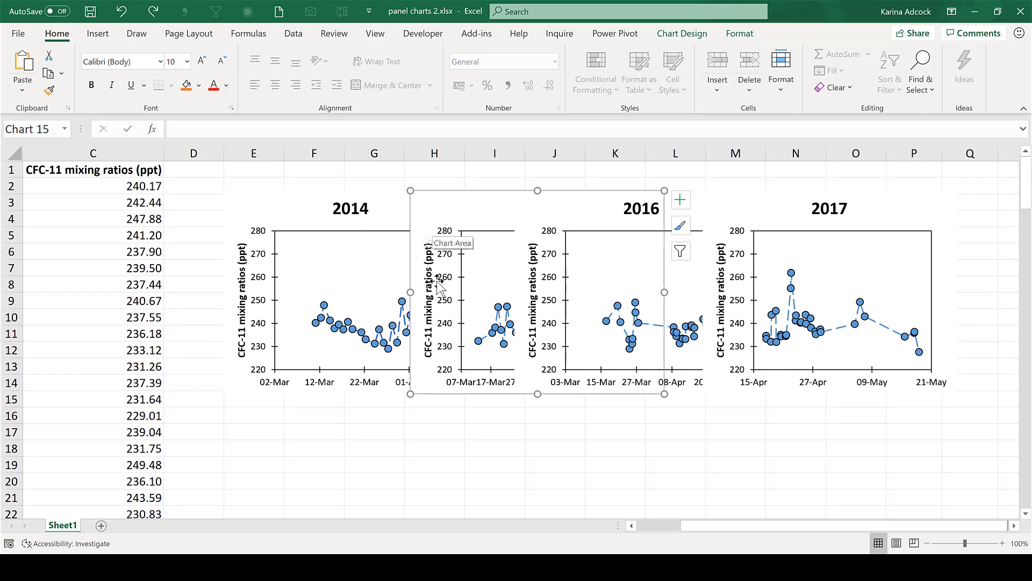
pyautogui.click(387, 203)
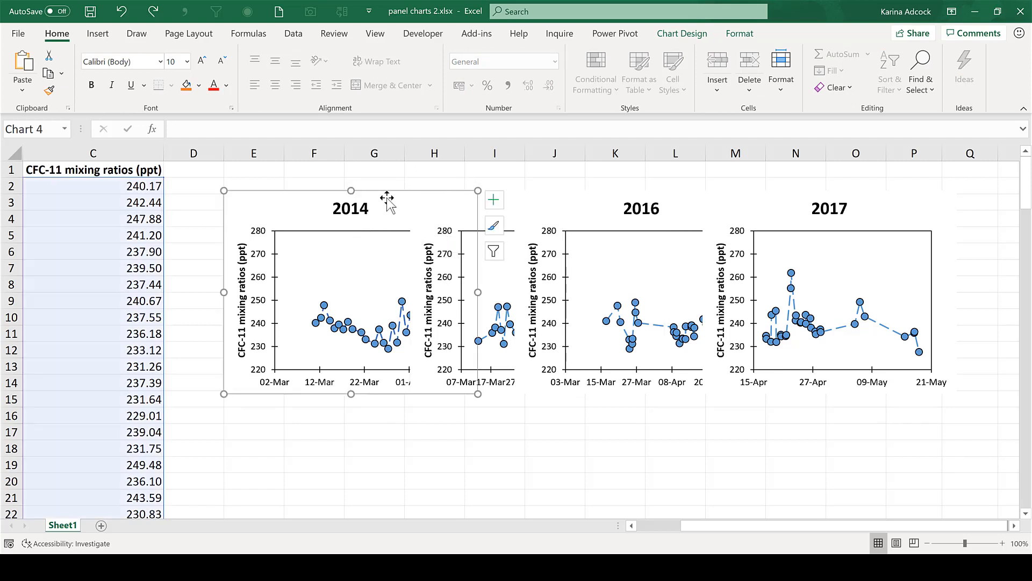
pyautogui.click(739, 34)
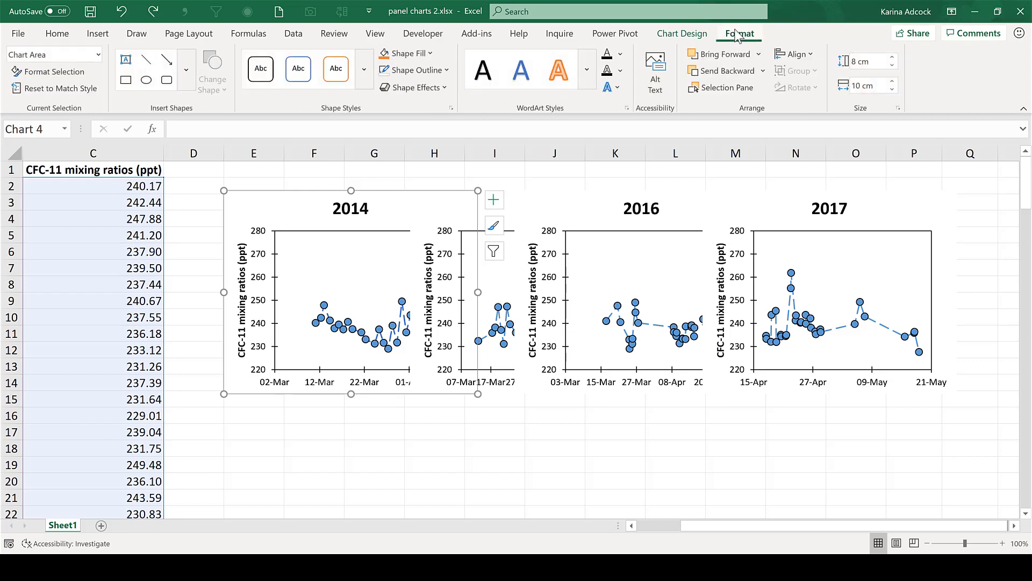
pyautogui.click(425, 54)
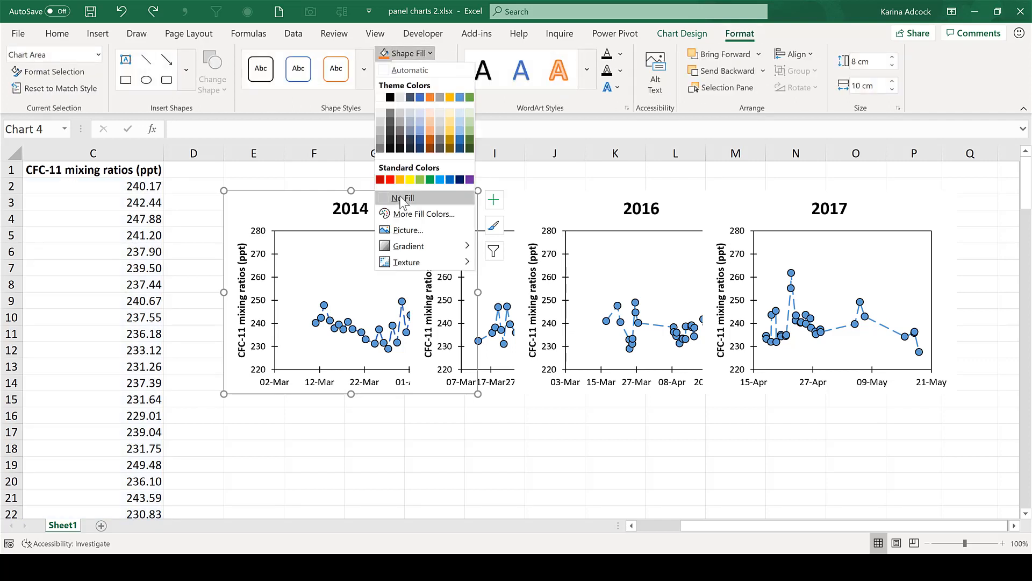
pyautogui.click(398, 199)
# Apply No Fill to the chart areas of the 2015, 2016 and 2017 charts and deselect them.
pyautogui.click(510, 203)
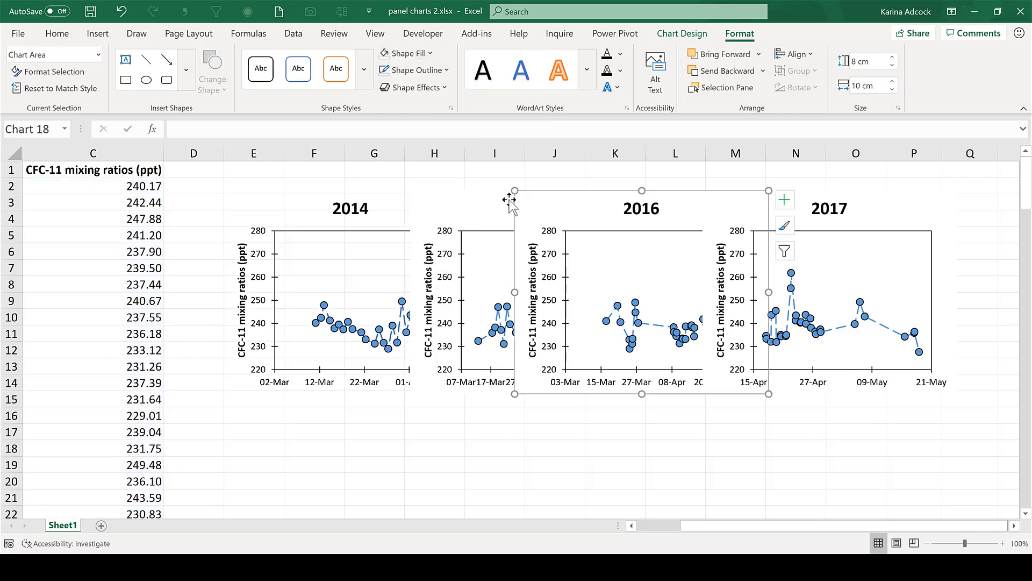
pyautogui.click(481, 189)
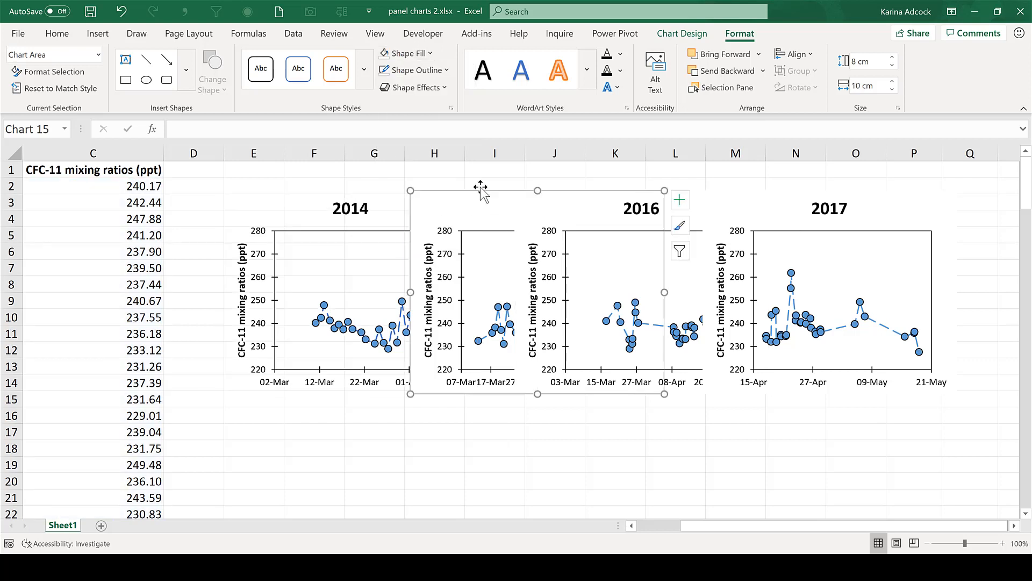
pyautogui.click(384, 54)
pyautogui.click(518, 192)
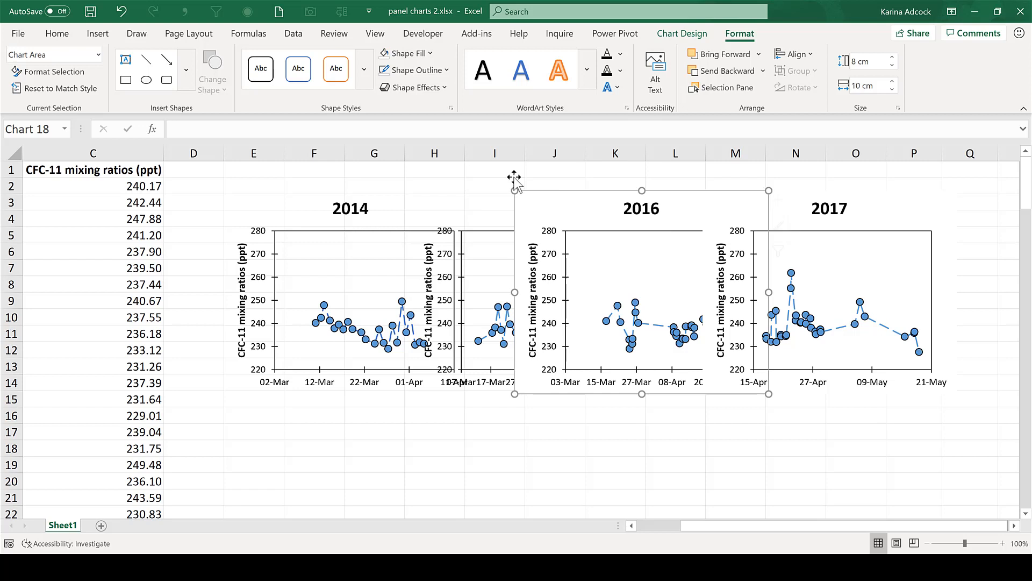
pyautogui.click(384, 54)
pyautogui.click(880, 209)
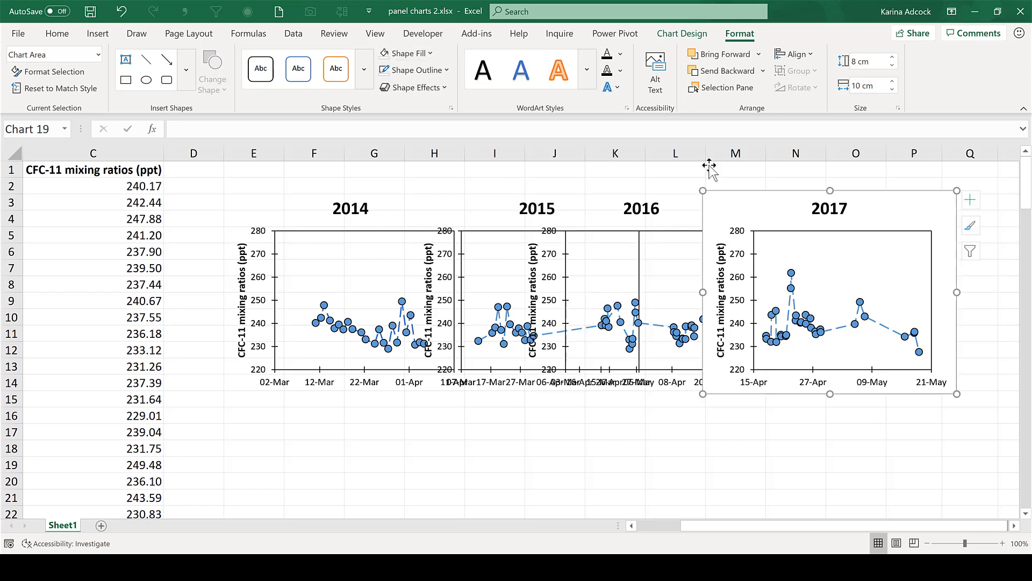
pyautogui.click(384, 53)
pyautogui.click(615, 448)
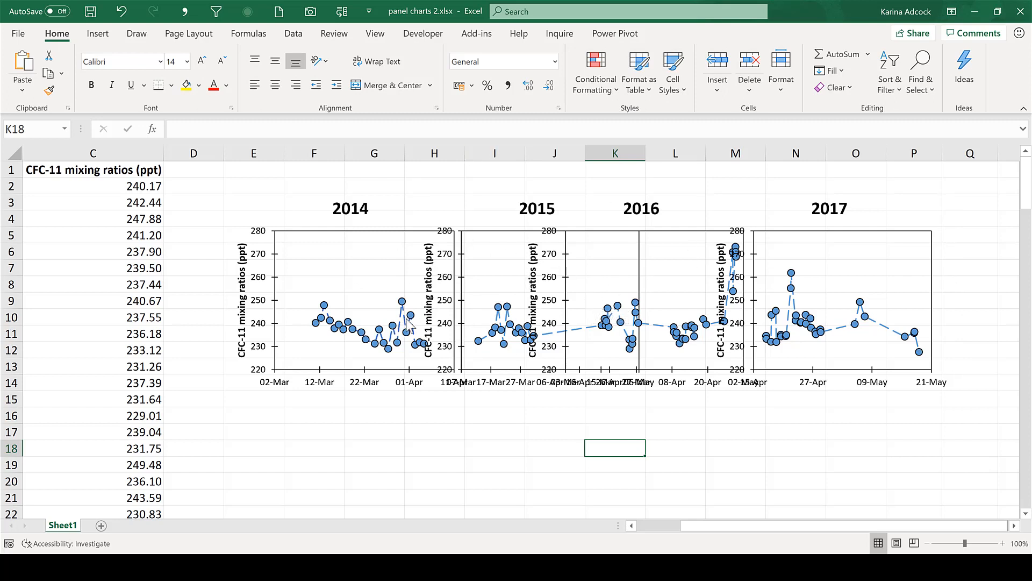
# Turn off the worksheet gridlines.
pyautogui.click(365, 417)
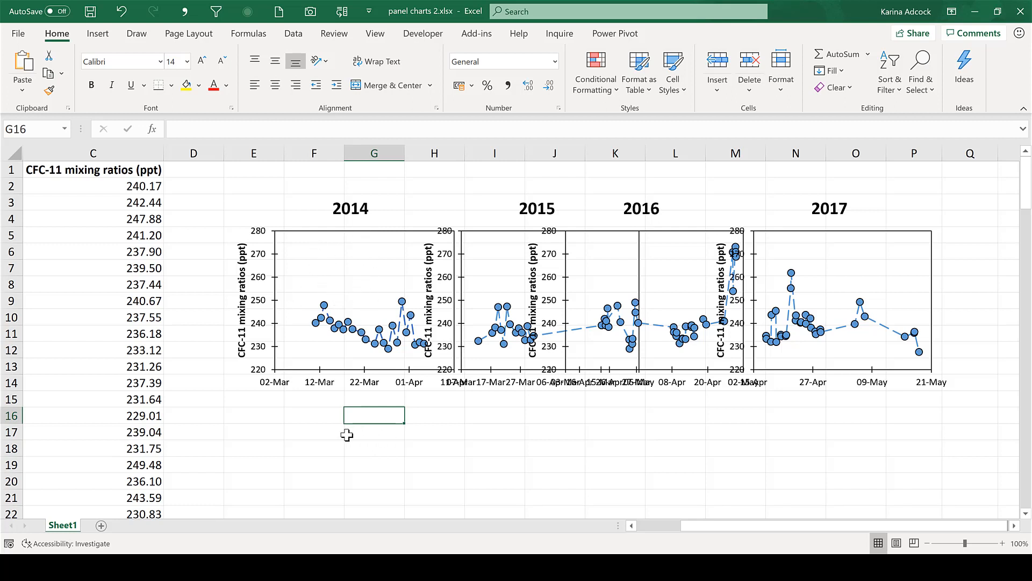
pyautogui.click(374, 36)
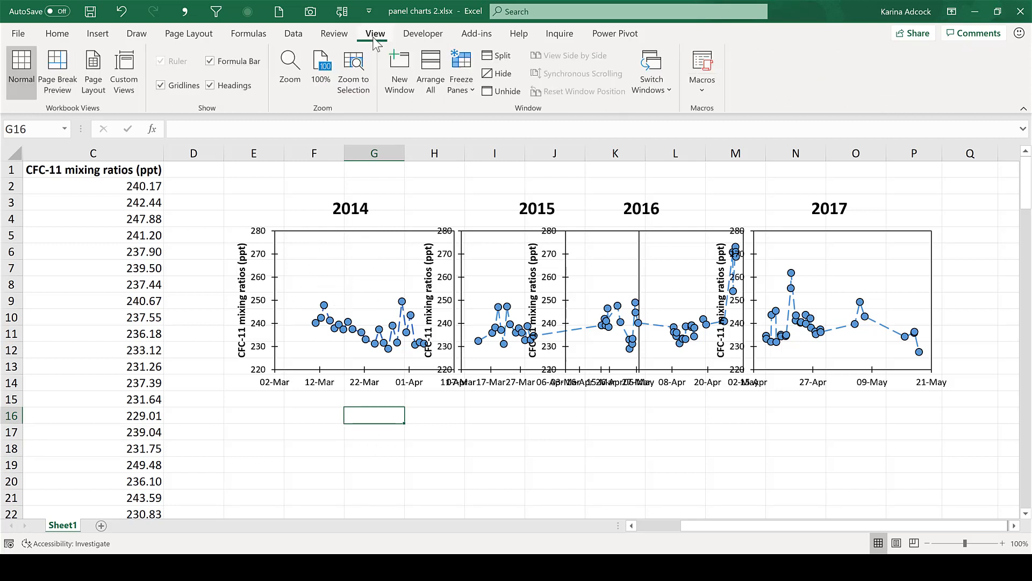
pyautogui.click(161, 85)
pyautogui.click(427, 415)
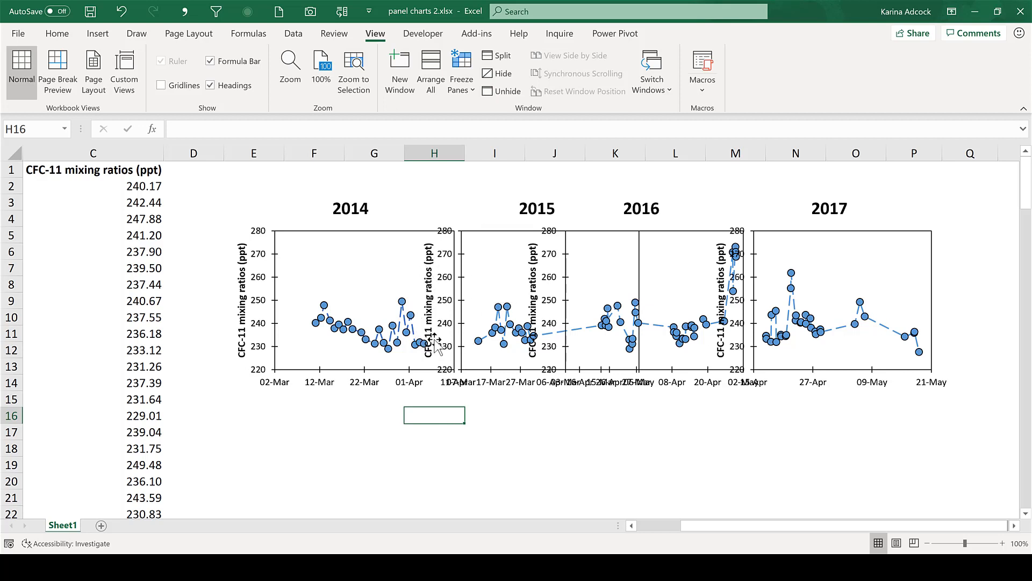
# Move the 2015 chart out of the row to the empty area below the other charts.
pyautogui.click(491, 219)
pyautogui.moveTo(472, 191); pyautogui.dragTo(481, 387)
pyautogui.scroll(-2, 484, 355)
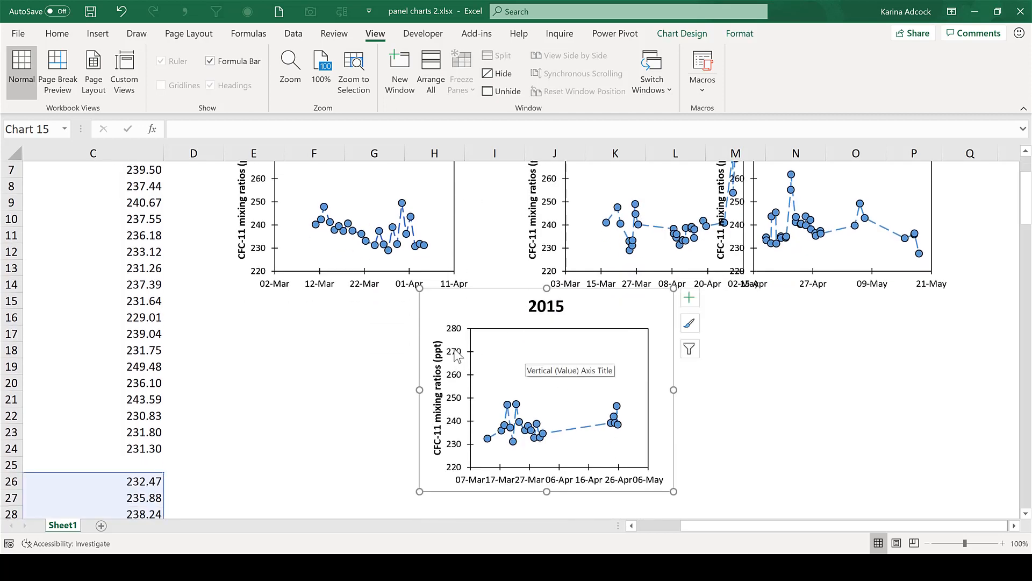
# Try deleting the 2015 chart's vertical axis and its axis title.
pyautogui.click(457, 356)
pyautogui.press('Delete')
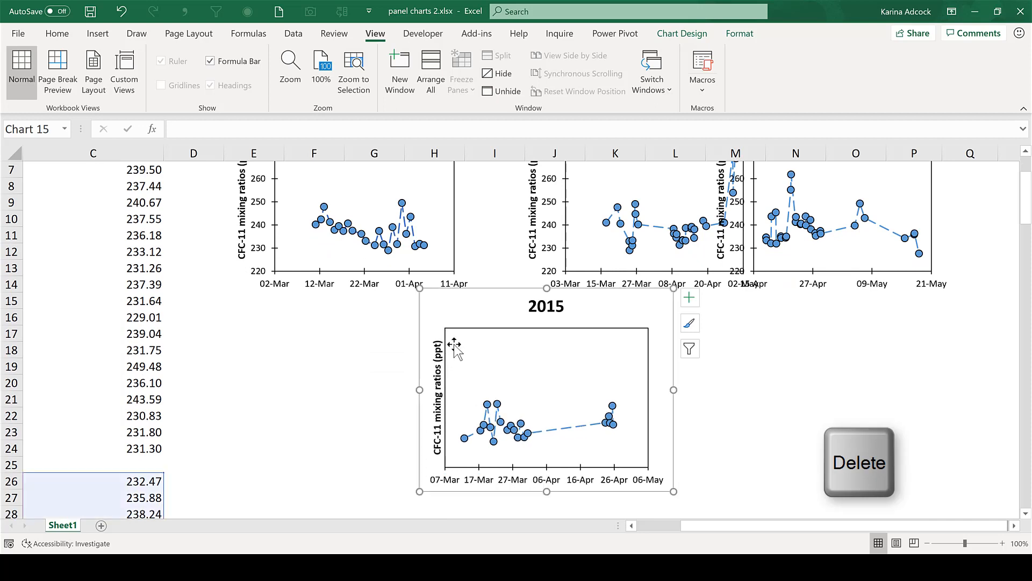
pyautogui.click(438, 368)
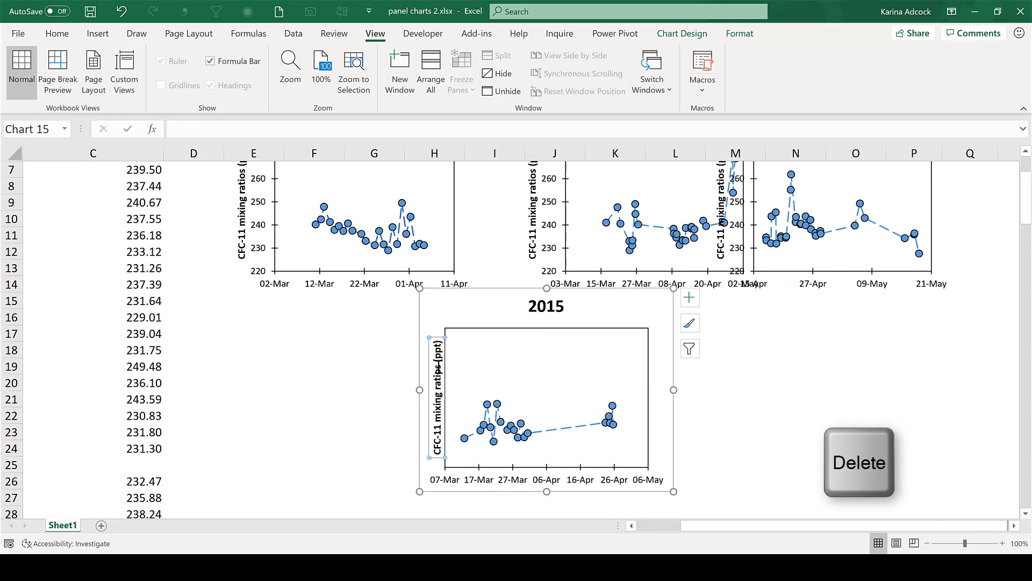
pyautogui.press('Delete')
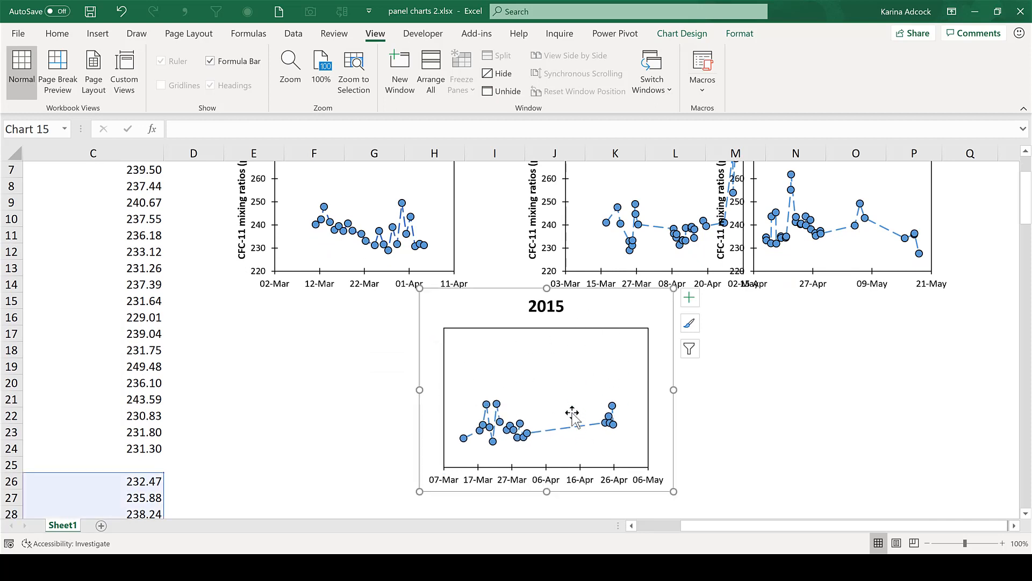
# Compare the 2015 plot area with the other charts and undo the deletion of its vertical axis and axis title.
pyautogui.scroll(2, 572, 415)
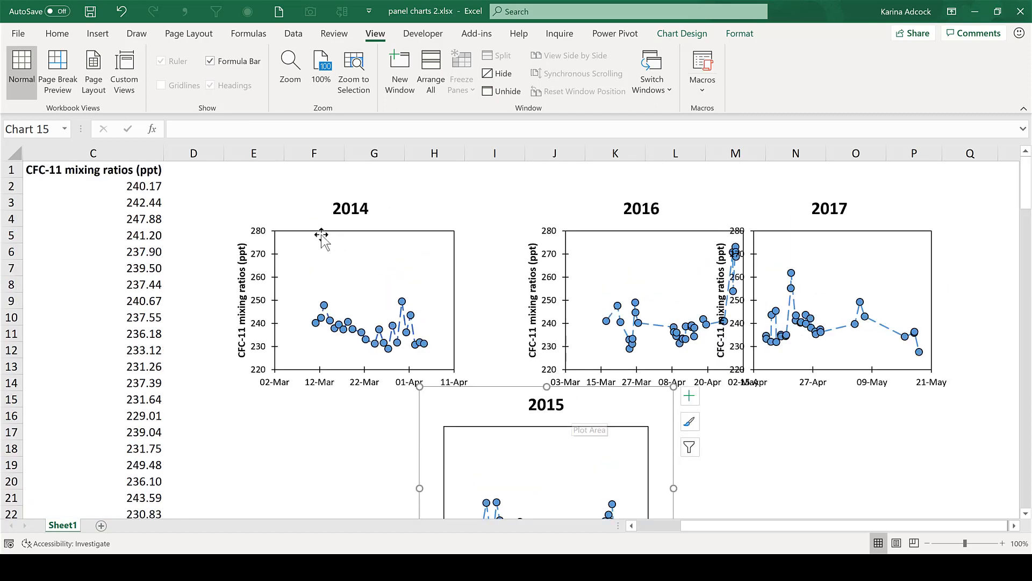
pyautogui.scroll(-1, 432, 331)
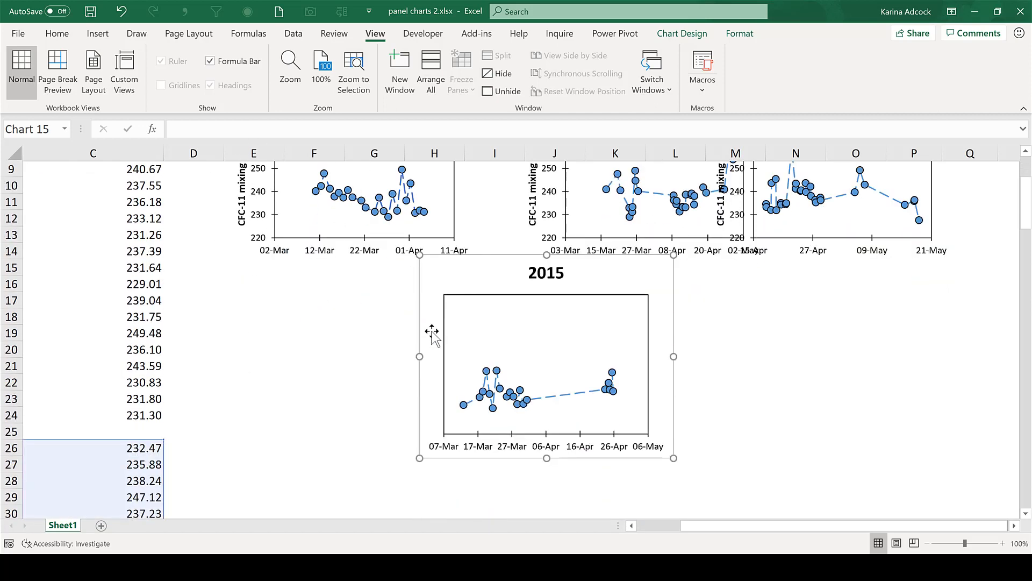
pyautogui.hotkey('ctrl', 'z')
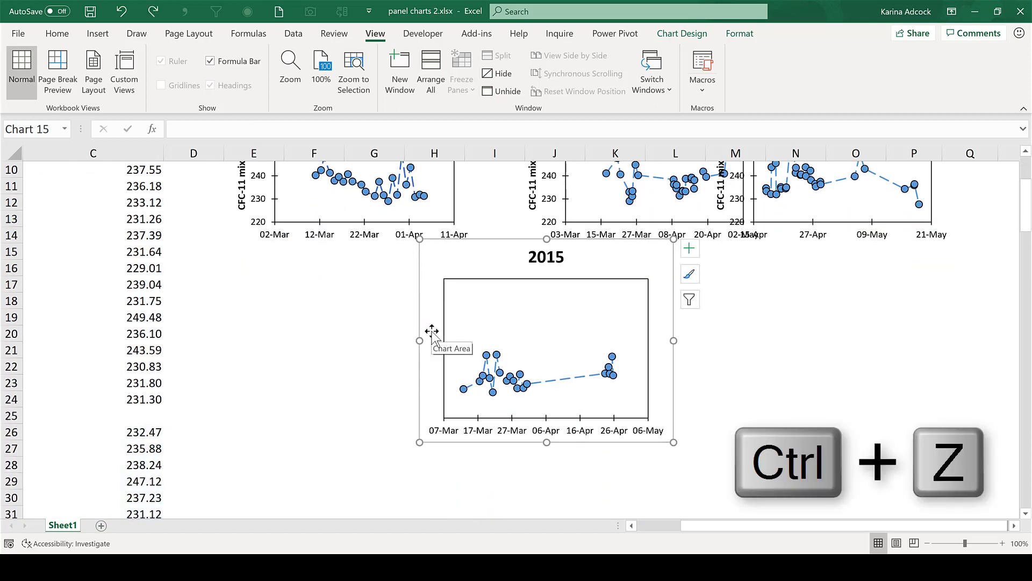
pyautogui.hotkey('ctrl', 'z')
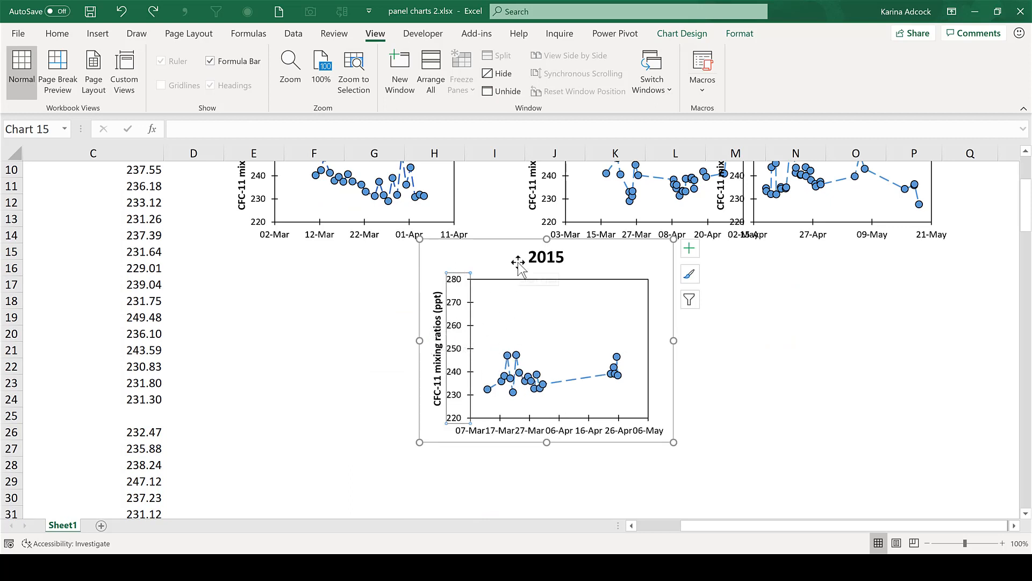
# Hide the 2015 chart's vertical axis labels and axis title by setting their text fill to No fill.
pyautogui.hotkey('ctrl', '1')
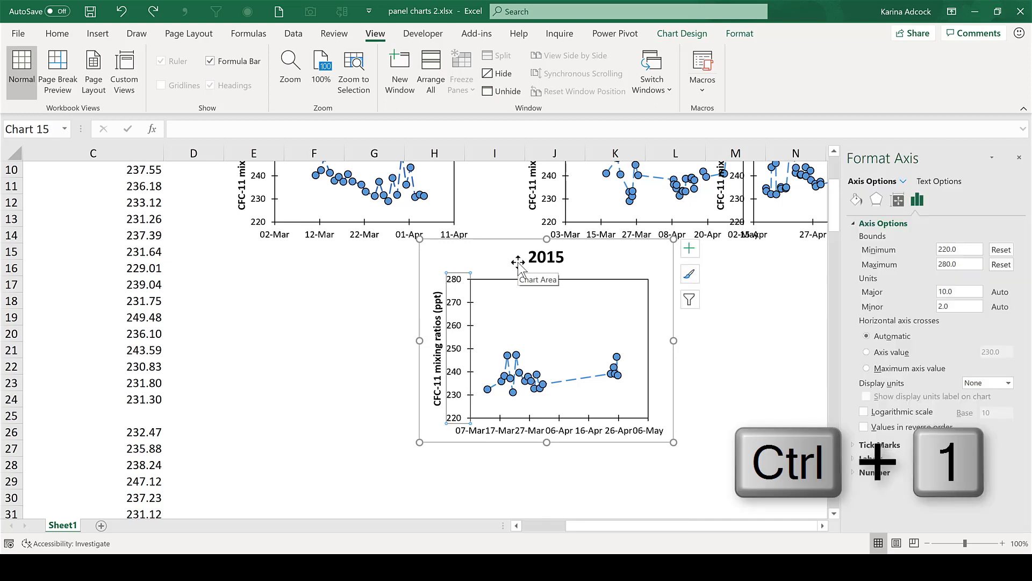
pyautogui.click(939, 182)
pyautogui.click(875, 223)
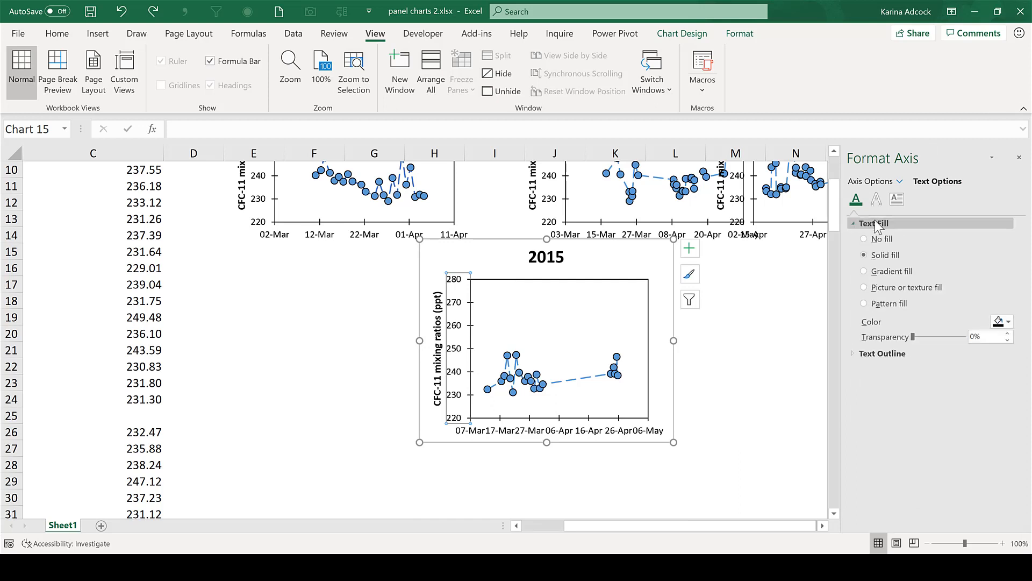
pyautogui.click(869, 240)
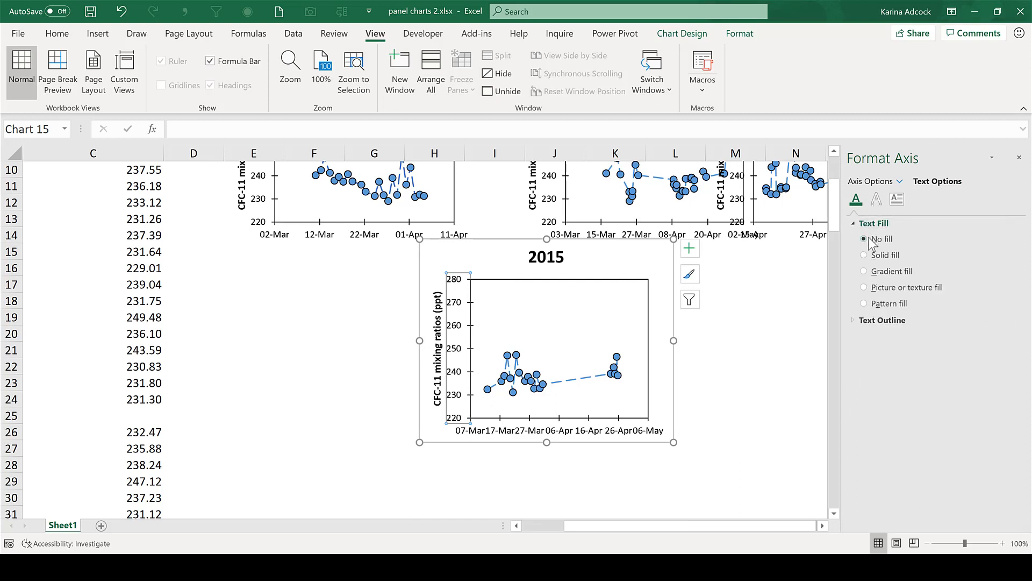
pyautogui.click(444, 305)
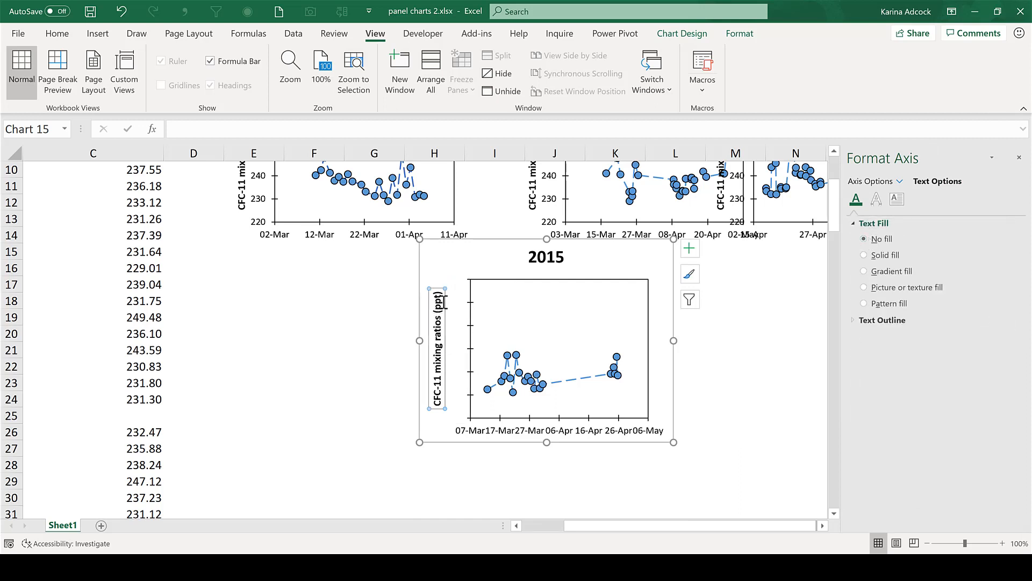
pyautogui.click(856, 240)
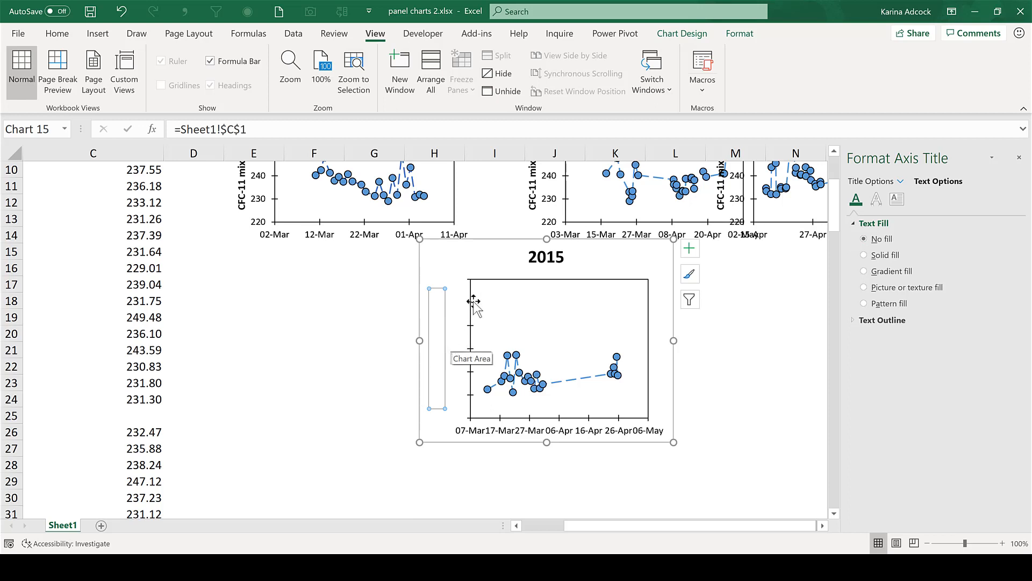
# Move the 2014 chart slightly up and to the left, and bring the 2015 chart back up beside it.
pyautogui.moveTo(484, 235); pyautogui.dragTo(441, 182)
pyautogui.click(497, 301)
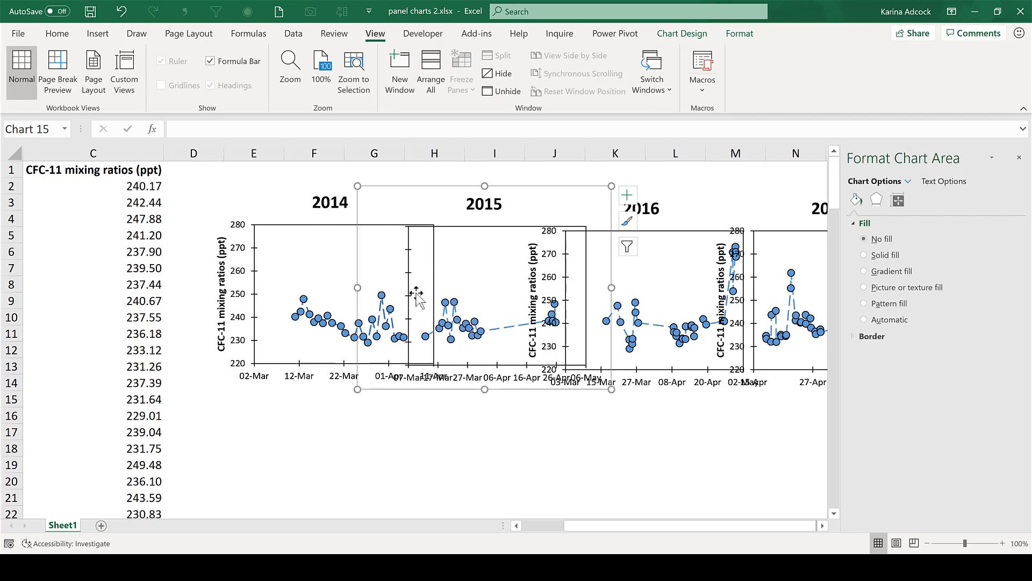
# Hide the 2016 chart's vertical axis labels and axis title by setting their text fill to No fill.
pyautogui.click(547, 235)
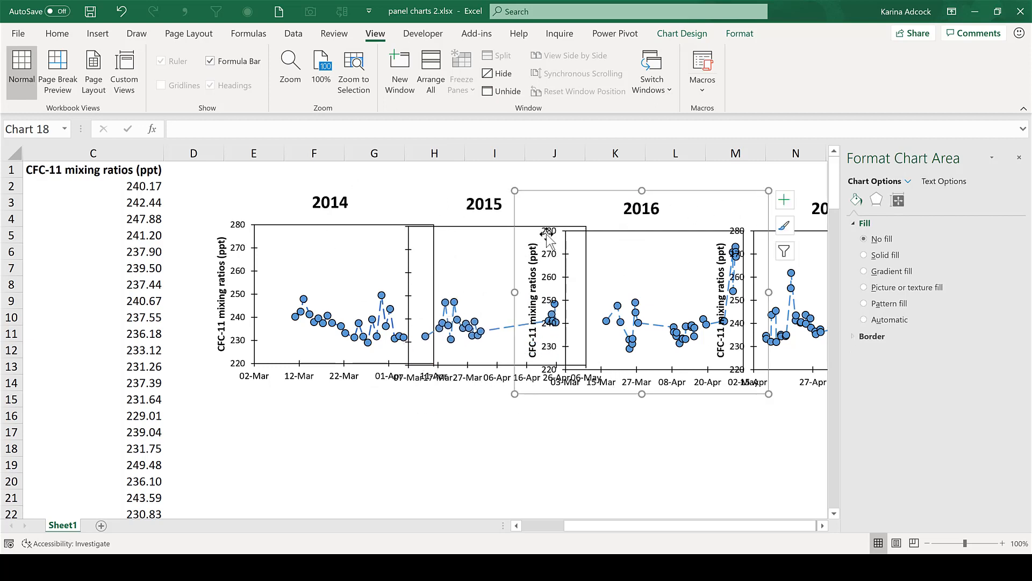
pyautogui.click(547, 235)
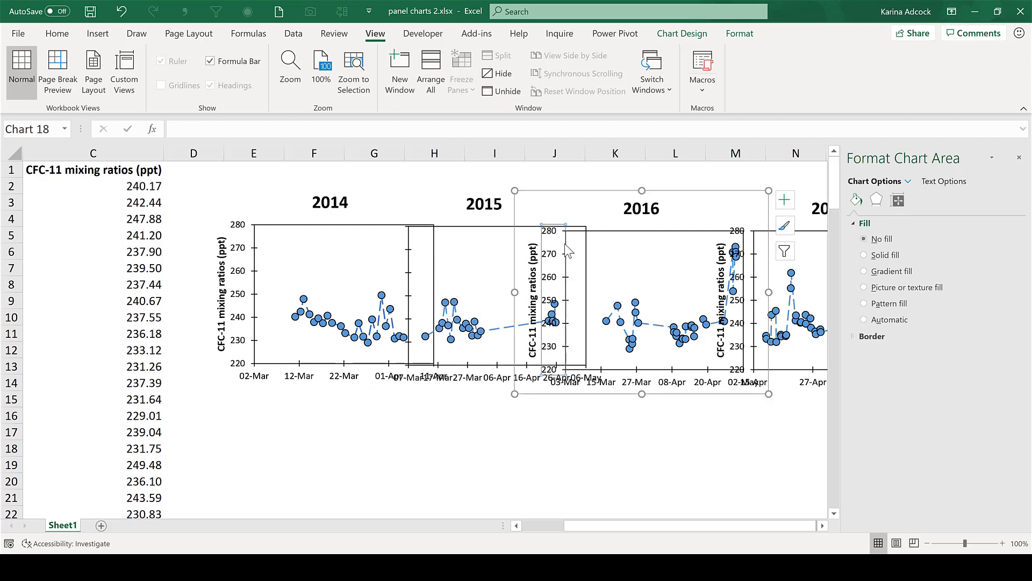
pyautogui.click(864, 238)
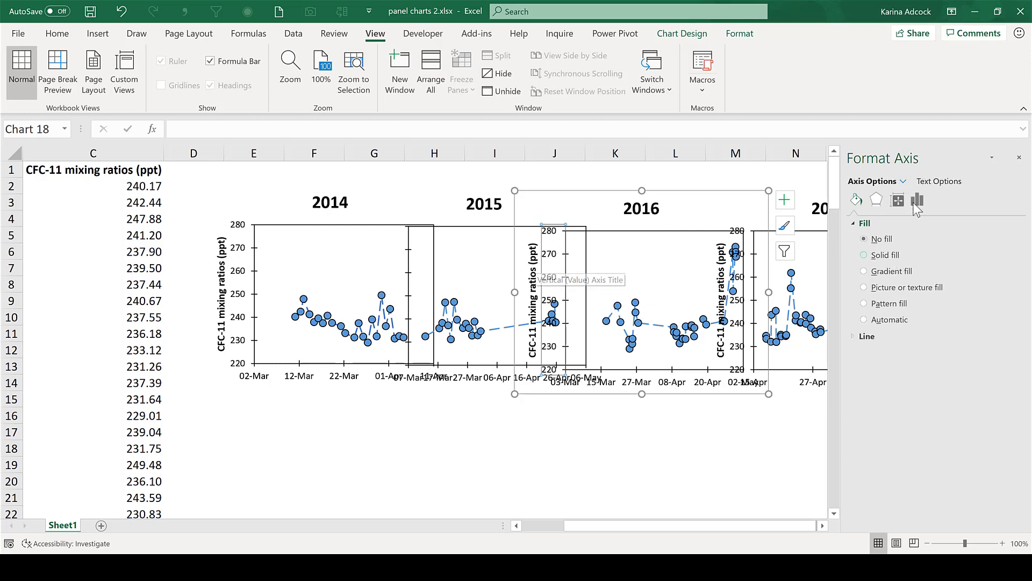
pyautogui.click(938, 184)
pyautogui.click(878, 238)
pyautogui.click(524, 262)
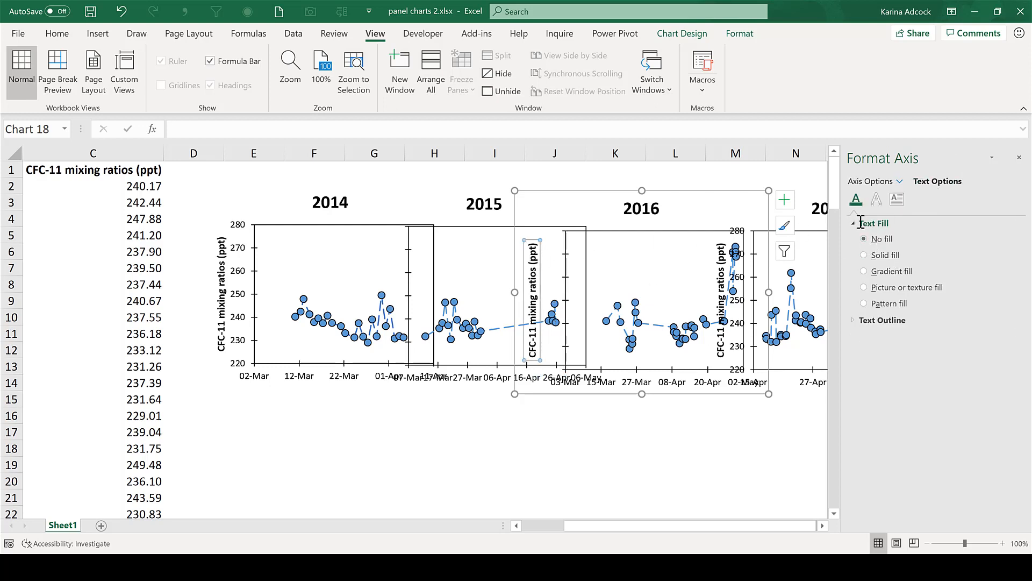
pyautogui.click(864, 239)
# Hide the 2017 chart's vertical axis labels and axis title with No fill text, and close the formatting pane.
pyautogui.click(739, 237)
pyautogui.click(885, 239)
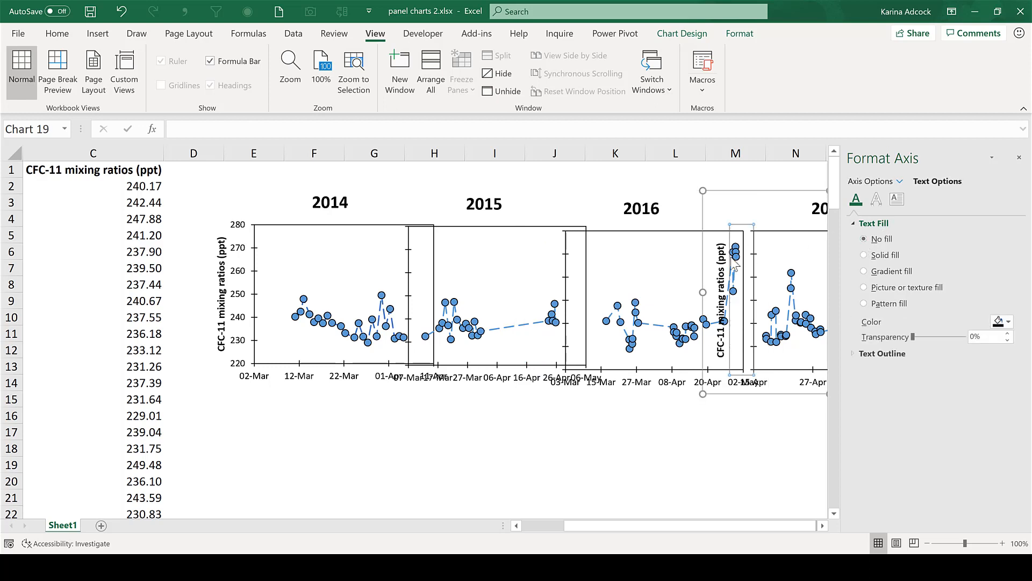
pyautogui.click(720, 301)
pyautogui.click(863, 239)
pyautogui.click(677, 441)
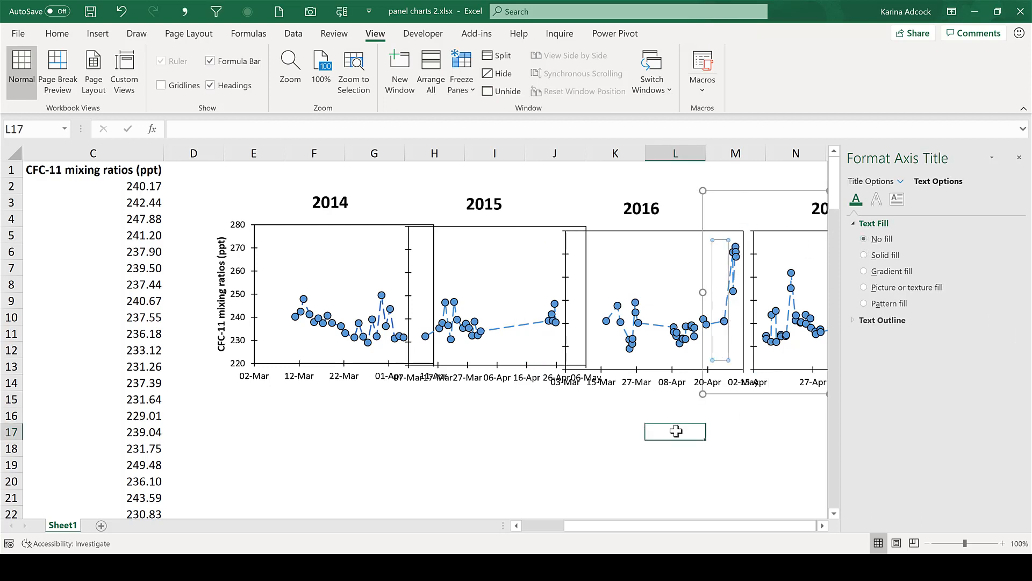
pyautogui.click(1019, 157)
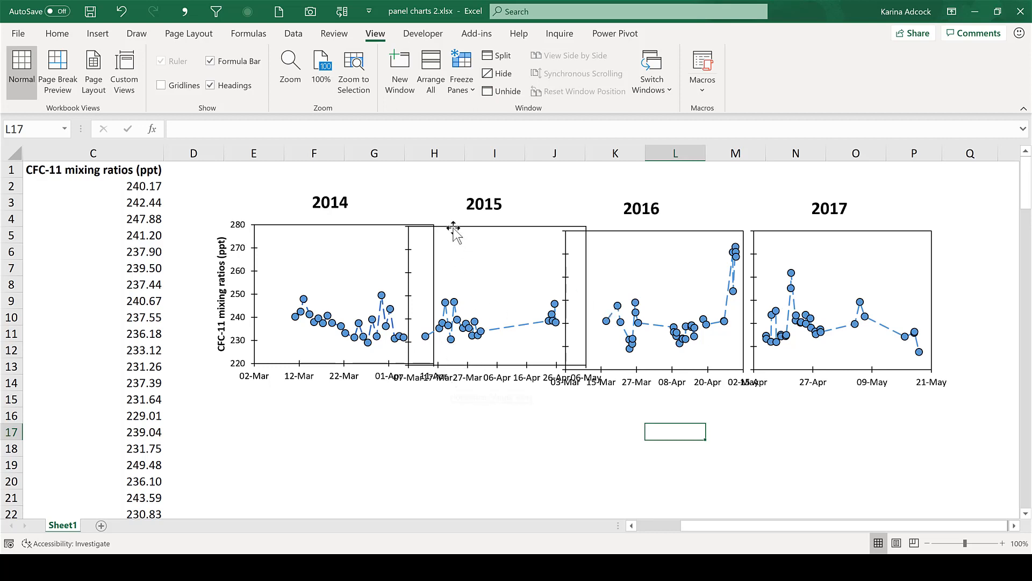
# Move the 2015 chart slightly to the right in a straight horizontal line.
pyautogui.click(442, 214)
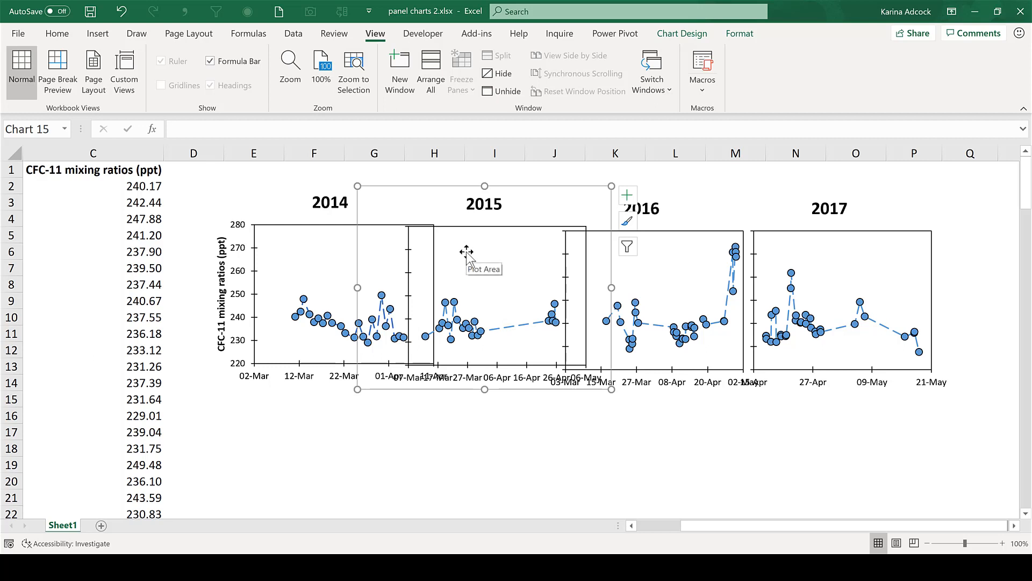
pyautogui.press('shift')
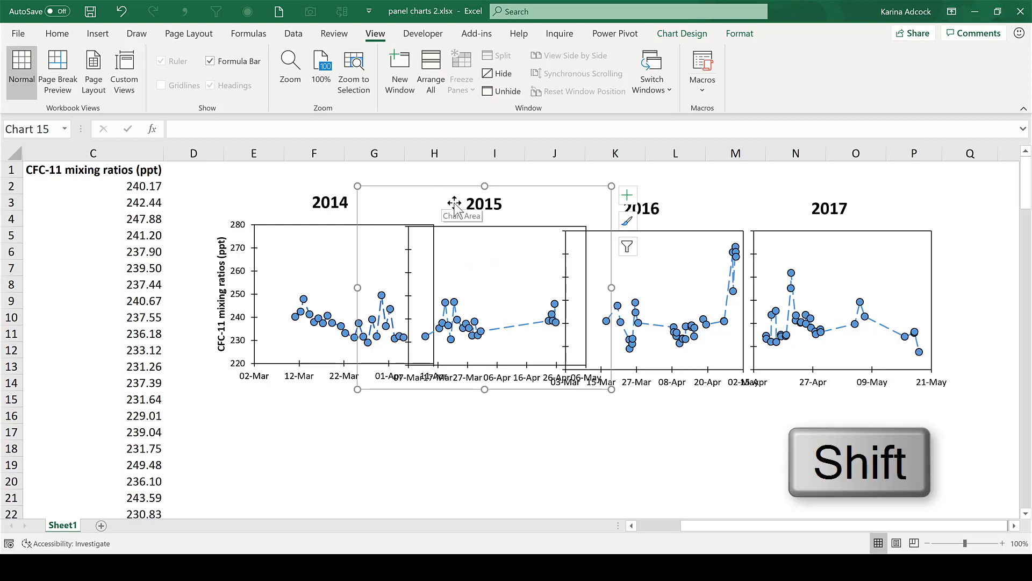
pyautogui.moveTo(451, 201)
pyautogui.mouseDown()
pyautogui.moveTo(450, 295)
pyautogui.moveTo(450, 176)
pyautogui.moveTo(461, 272)
pyautogui.moveTo(463, 182)
pyautogui.moveTo(463, 226)
pyautogui.moveTo(348, 237)
pyautogui.moveTo(631, 225)
pyautogui.moveTo(438, 240)
pyautogui.moveTo(454, 237)
pyautogui.moveTo(463, 202)
pyautogui.moveTo(462, 216)
pyautogui.moveTo(454, 200)
pyautogui.mouseUp()
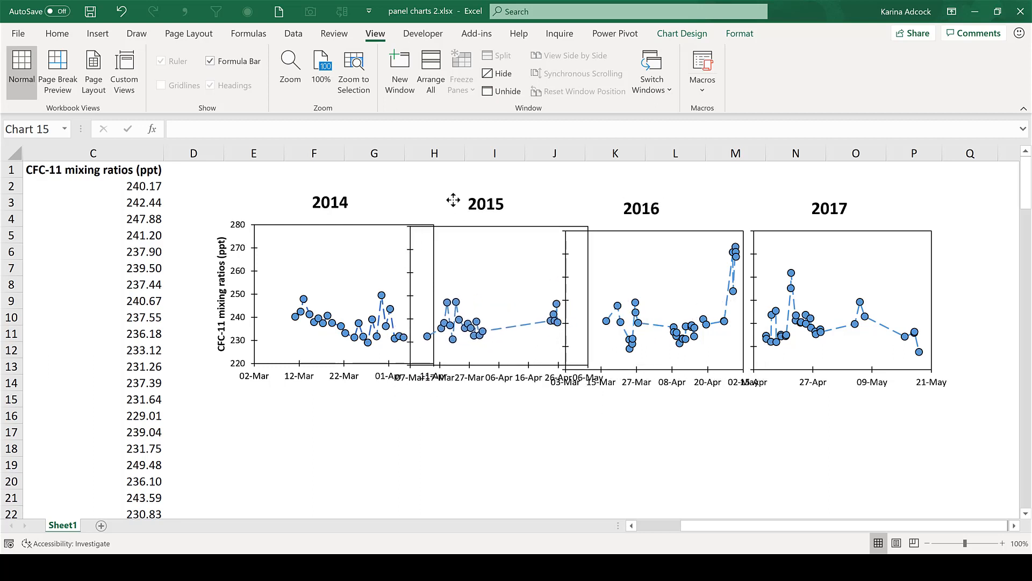
# Select all four yearly charts together and align them with Align Middle.
pyautogui.click(293, 208)
pyautogui.keyDown('ctrl'); pyautogui.click(709, 212); pyautogui.keyUp('ctrl')
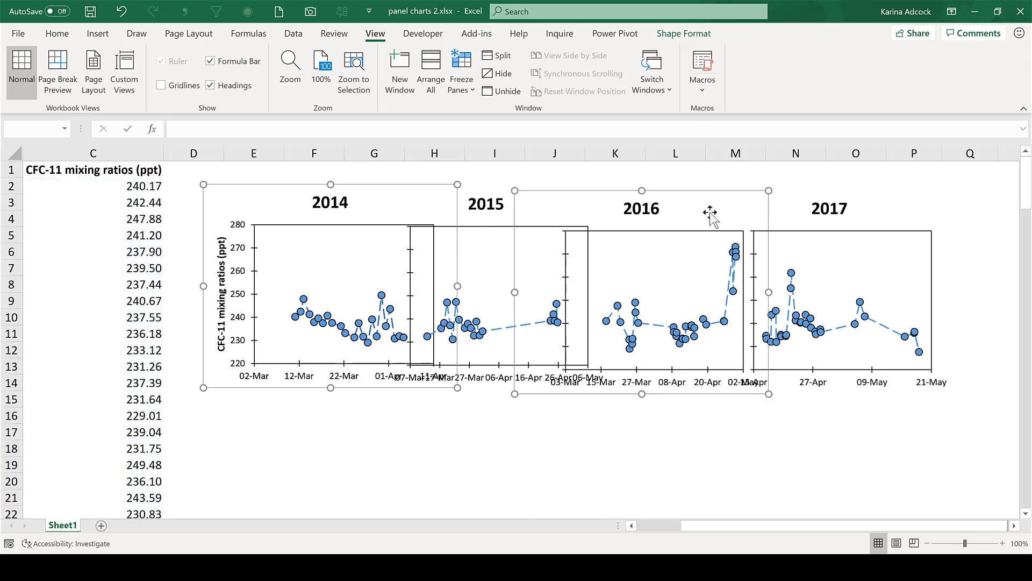
pyautogui.keyDown('ctrl'); pyautogui.click(783, 212); pyautogui.keyUp('ctrl')
pyautogui.keyDown('ctrl'); pyautogui.click(475, 187); pyautogui.keyUp('ctrl')
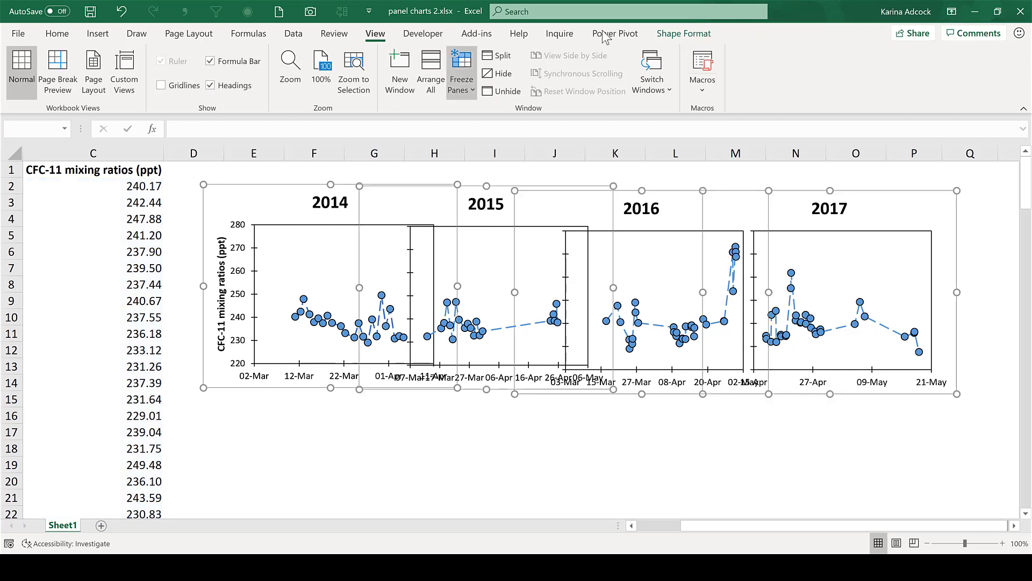
pyautogui.click(683, 33)
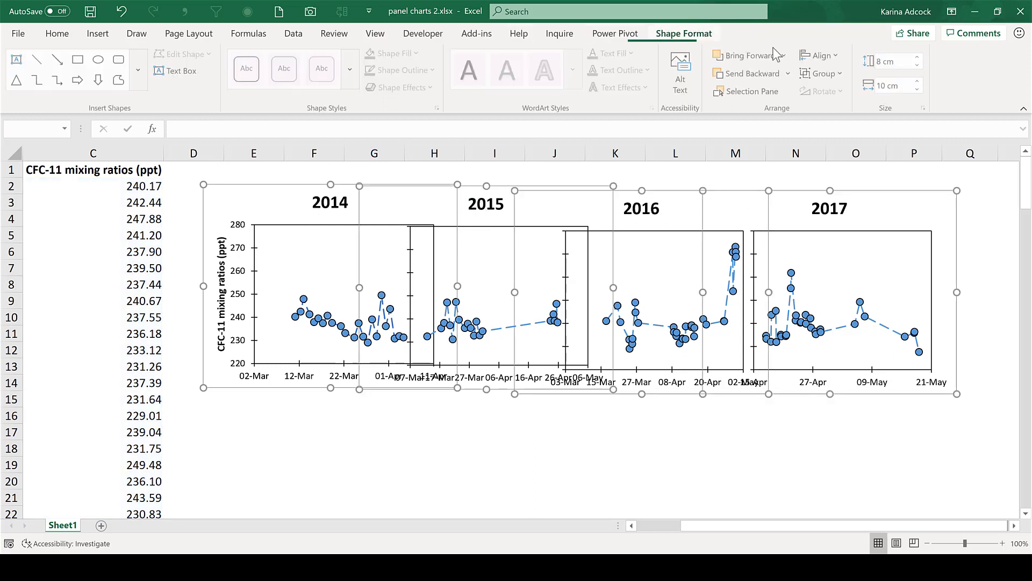
pyautogui.click(819, 55)
pyautogui.click(850, 139)
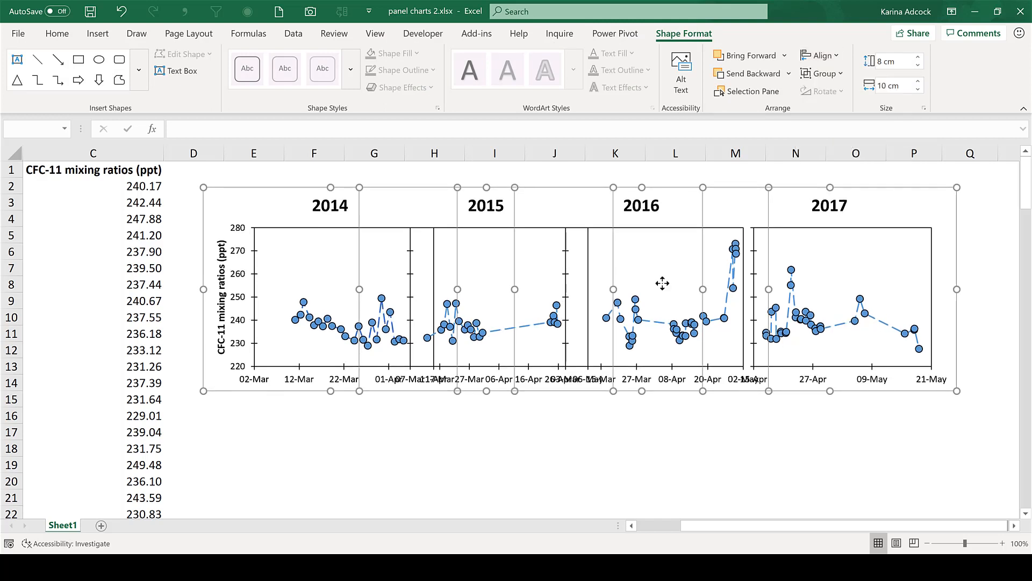
# Nudge the 2015 chart right until the left edge of its plot area overlaps the right edge of the 2014 plot area.
pyautogui.click(559, 442)
pyautogui.click(449, 196)
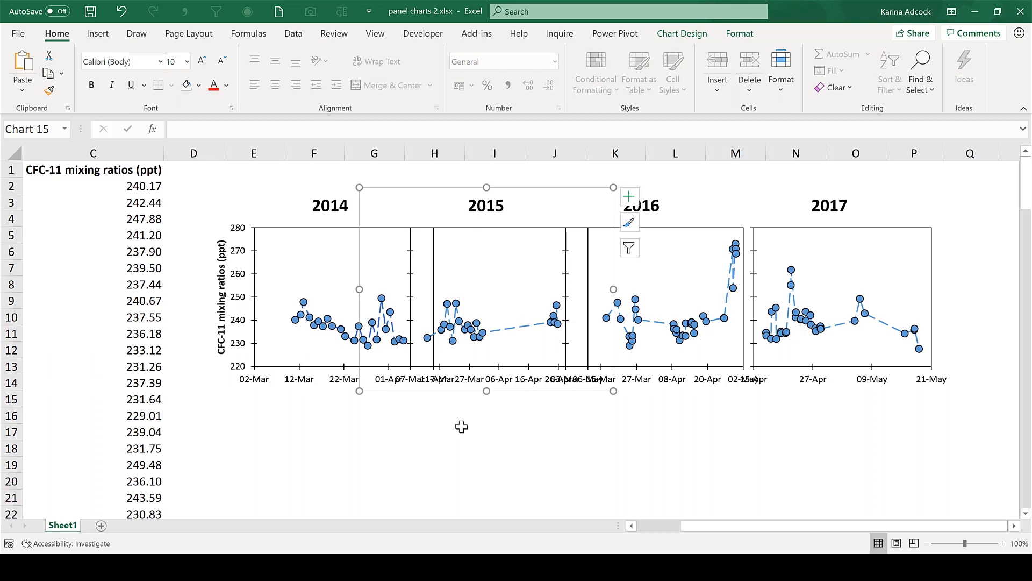
pyautogui.press('Right')
pyautogui.press('Right')
pyautogui.press('Right')
pyautogui.press('Right')
pyautogui.press('Right')
pyautogui.press('Right')
pyautogui.press('Right')
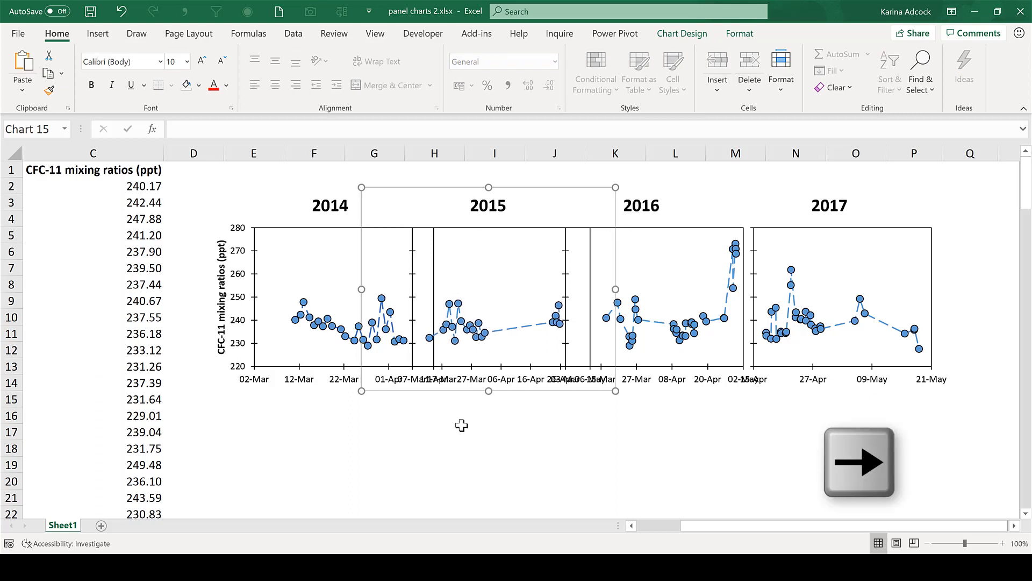
pyautogui.press('Right')
pyautogui.press('Right')
pyautogui.press('Right')
pyautogui.press('Right')
pyautogui.press('Right')
pyautogui.press('Right')
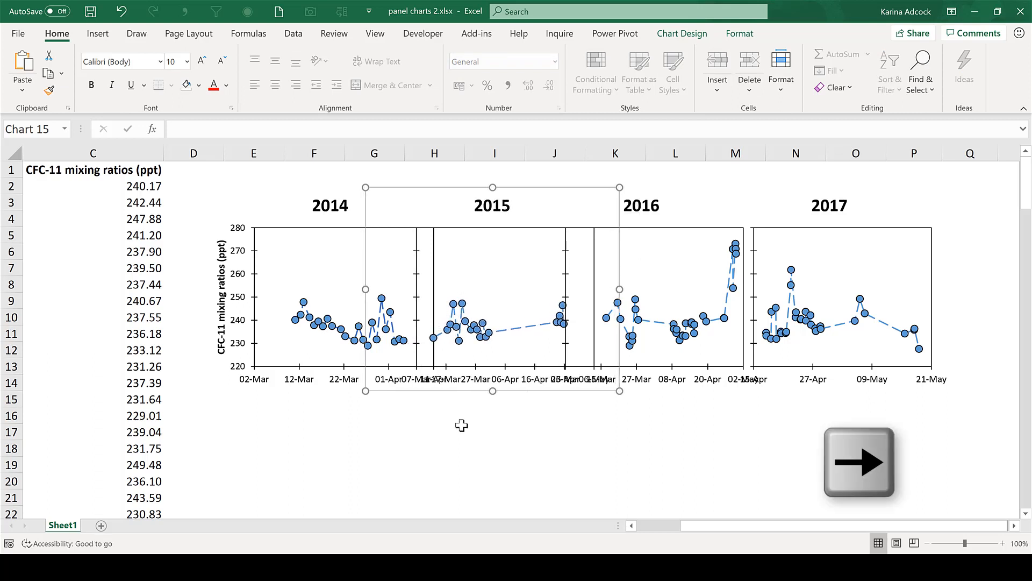
pyautogui.press('Right')
pyautogui.press('Right')
pyautogui.press('Right')
pyautogui.press('Right')
pyautogui.press('Right')
pyautogui.press('Right')
pyautogui.press('Right')
pyautogui.press('Right')
pyautogui.press('Right')
pyautogui.press('Right')
pyautogui.press('Right')
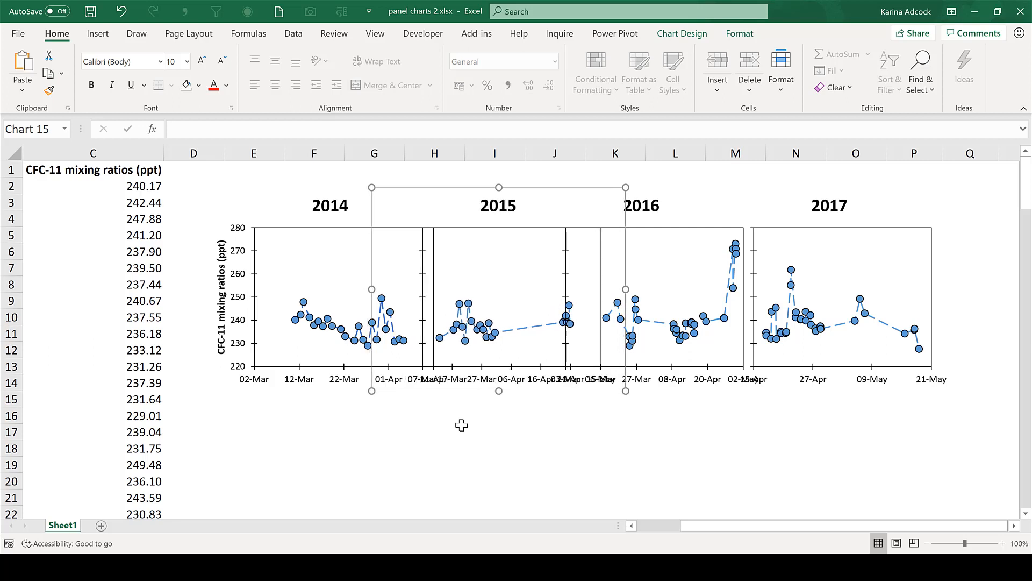
pyautogui.press('Right')
pyautogui.press('Right')
pyautogui.press('Right')
pyautogui.press('Right')
pyautogui.press('Right')
pyautogui.press('Right')
pyautogui.press('Right')
pyautogui.press('Right')
pyautogui.press('Right')
pyautogui.press('Right')
pyautogui.press('Right')
pyautogui.press('Right')
pyautogui.press('Right')
pyautogui.press('Right')
pyautogui.press('Right')
pyautogui.press('Right')
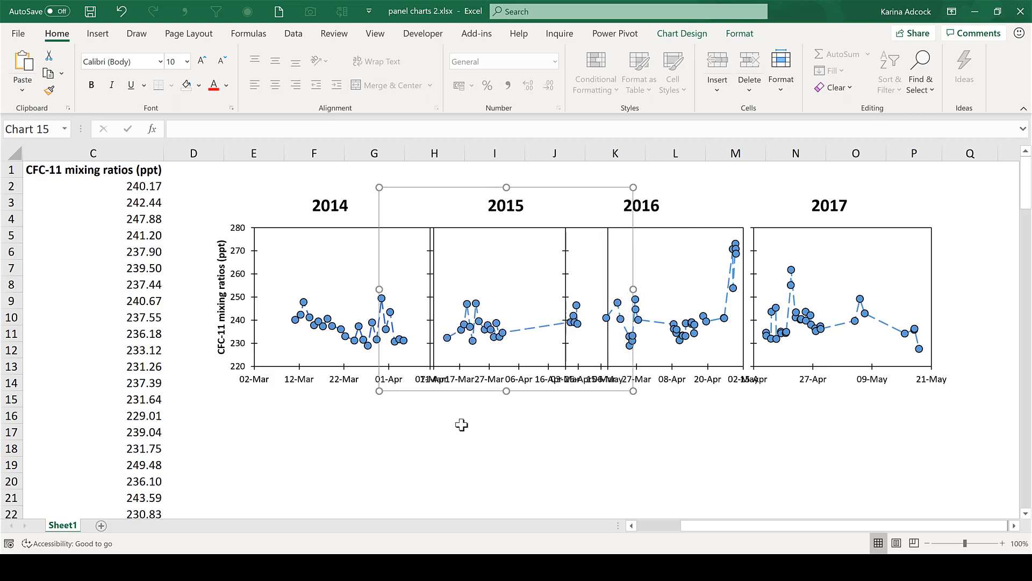
pyautogui.press('Right')
pyautogui.press('Right')
pyautogui.press('Right')
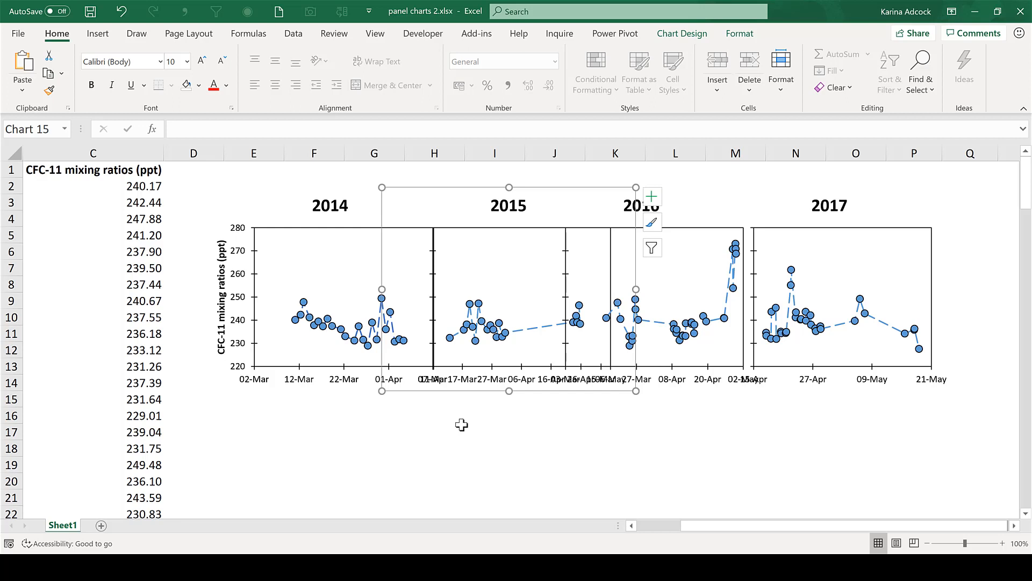
pyautogui.press('Right')
pyautogui.press('Right')
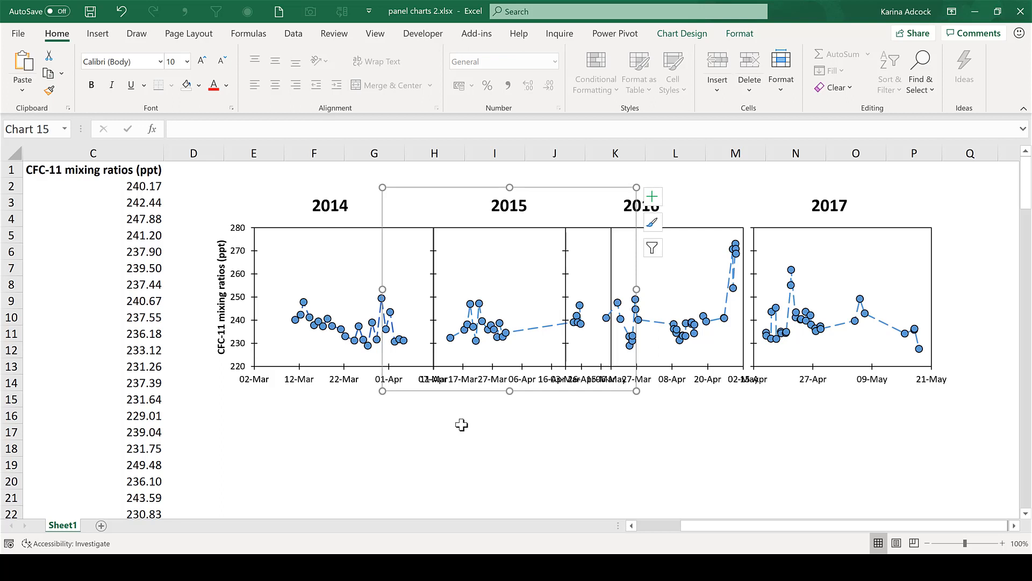
pyautogui.press('Right')
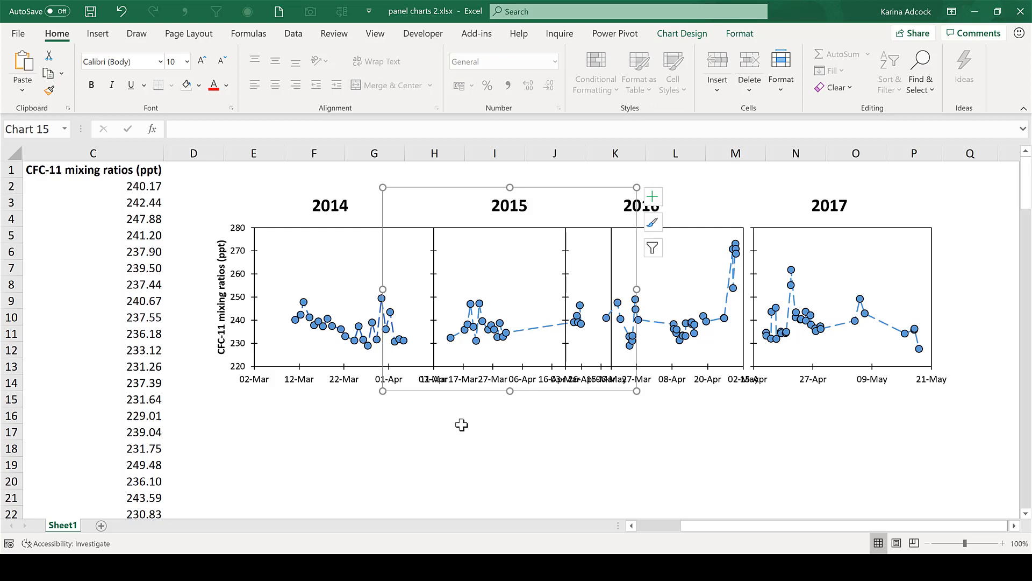
pyautogui.press('Right')
pyautogui.press('Right')
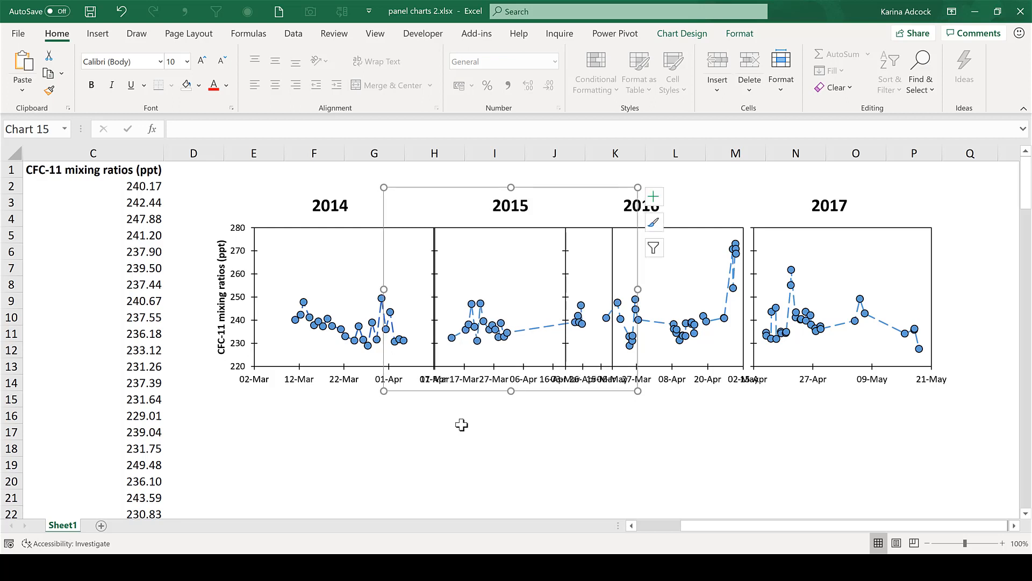
pyautogui.press('Left')
pyautogui.press('Left')
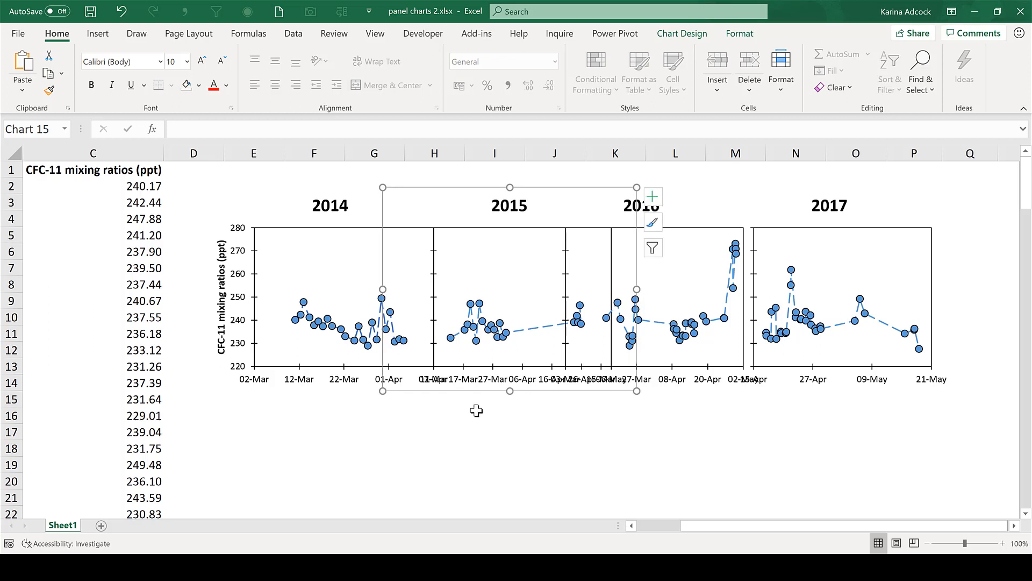
# Nudge the 2016 chart right until the left edge of its plot area meets the right edge of the 2015 plot area.
pyautogui.click(687, 200)
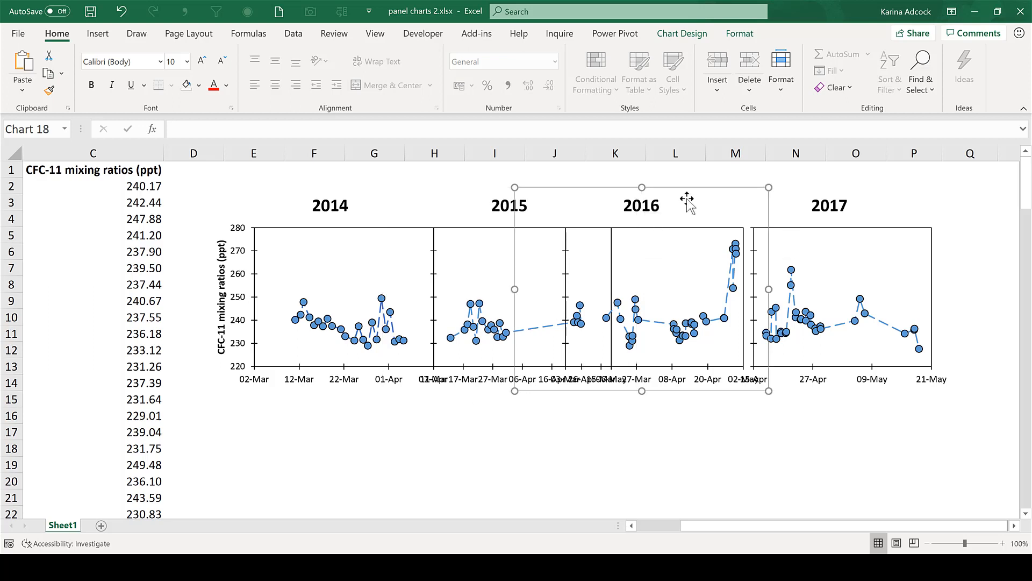
pyautogui.press('Right')
pyautogui.press('Right')
pyautogui.press('Right')
pyautogui.press('Right')
pyautogui.press('Right')
pyautogui.press('Right')
pyautogui.press('Right')
pyautogui.press('Right')
pyautogui.press('Right')
pyautogui.press('Right')
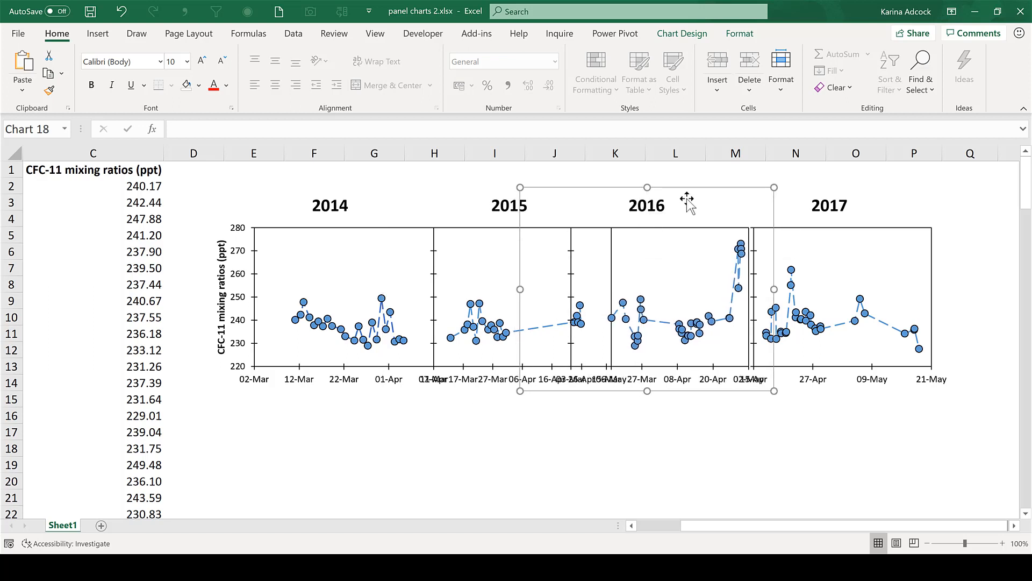
pyautogui.press('Right')
pyautogui.press('Right')
pyautogui.press('Right')
pyautogui.press('Right')
pyautogui.press('Right')
pyautogui.press('Right')
pyautogui.press('Right')
pyautogui.press('Right')
pyautogui.press('Right')
pyautogui.press('Right')
pyautogui.press('Right')
pyautogui.press('Right')
pyautogui.press('Right')
pyautogui.press('Right')
pyautogui.press('Right')
pyautogui.press('Right')
pyautogui.press('Right')
pyautogui.press('Right')
pyautogui.press('Right')
pyautogui.press('Right')
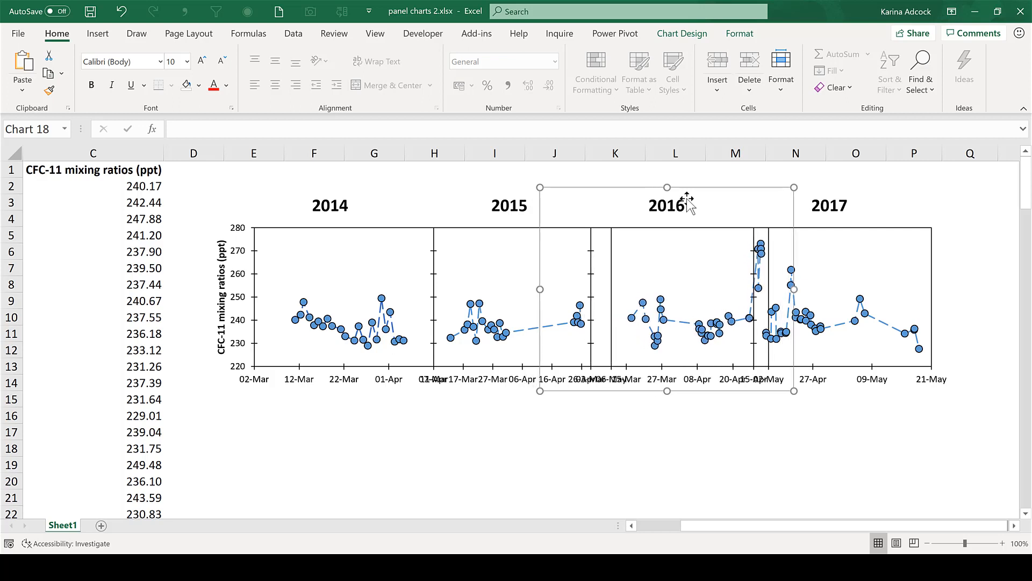
pyautogui.press('Right')
pyautogui.press('Right')
pyautogui.press('Right')
pyautogui.press('Right')
pyautogui.press('Right')
pyautogui.press('Right')
pyautogui.press('Right')
pyautogui.press('Right')
pyautogui.press('Right')
pyautogui.press('Right')
pyautogui.press('Right')
pyautogui.press('Right')
pyautogui.press('Right')
pyautogui.press('Right')
pyautogui.press('Right')
pyautogui.press('Right')
pyautogui.press('Right')
pyautogui.press('Right')
pyautogui.press('Right')
pyautogui.press('Right')
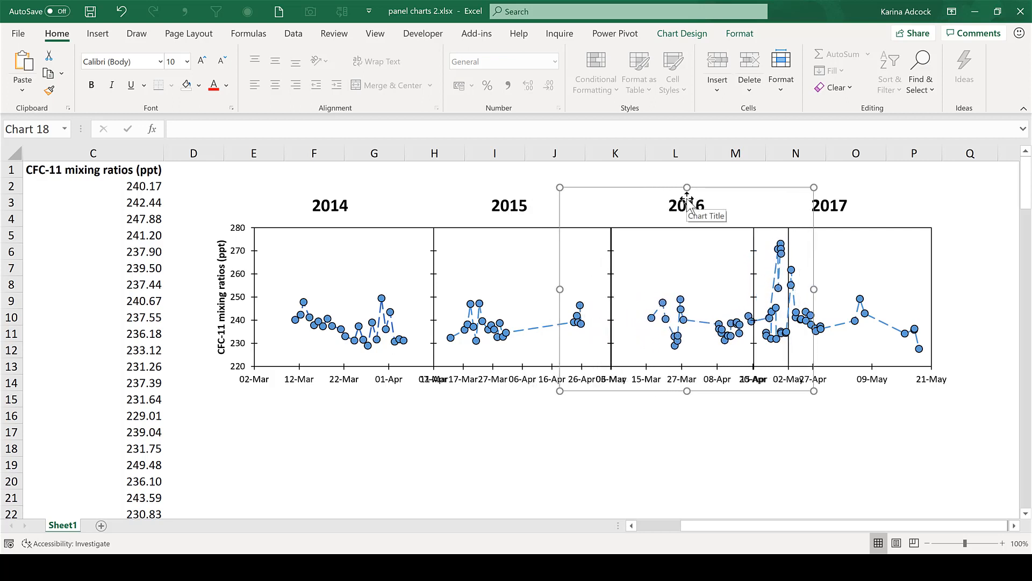
# Move the 2017 chart horizontally to the right until its plot area adjoins the 2016 plot area, and deselect it.
pyautogui.click(866, 200)
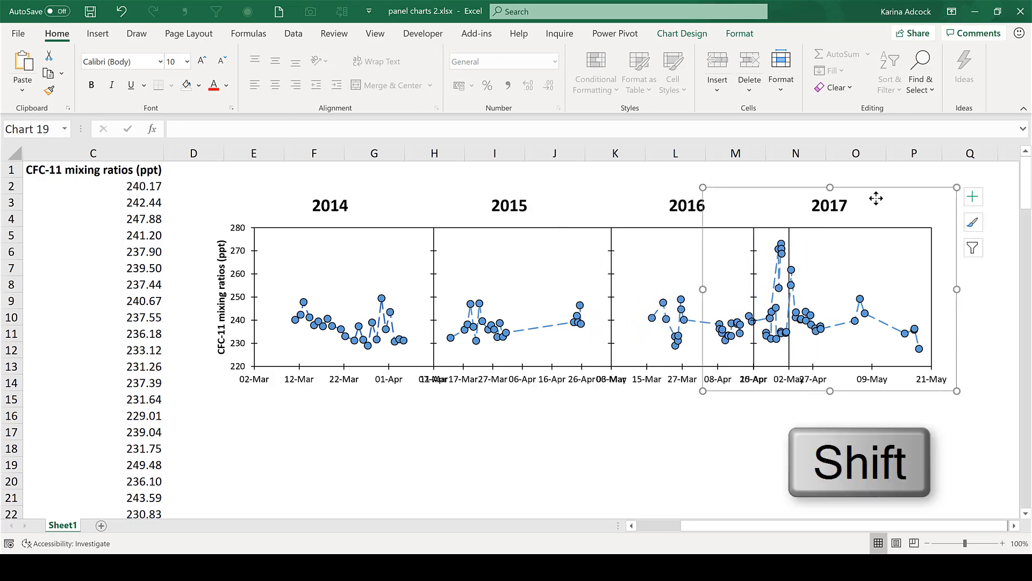
pyautogui.moveTo(875, 198); pyautogui.dragTo(895, 199)
pyautogui.press('Right')
pyautogui.press('Right')
pyautogui.press('Right')
pyautogui.press('Right')
pyautogui.press('Right')
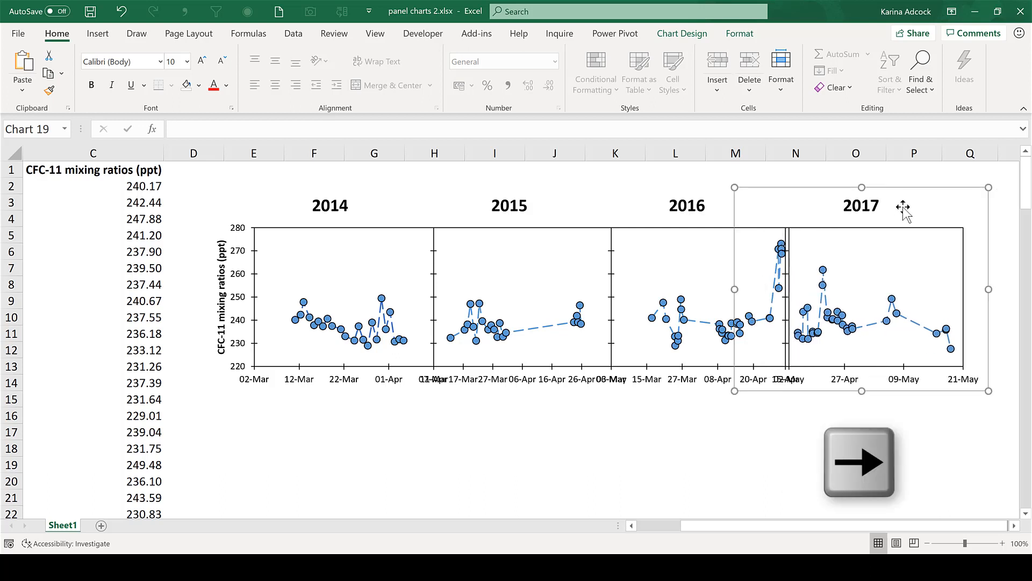
pyautogui.press('Right')
pyautogui.press('Right')
pyautogui.press('Right')
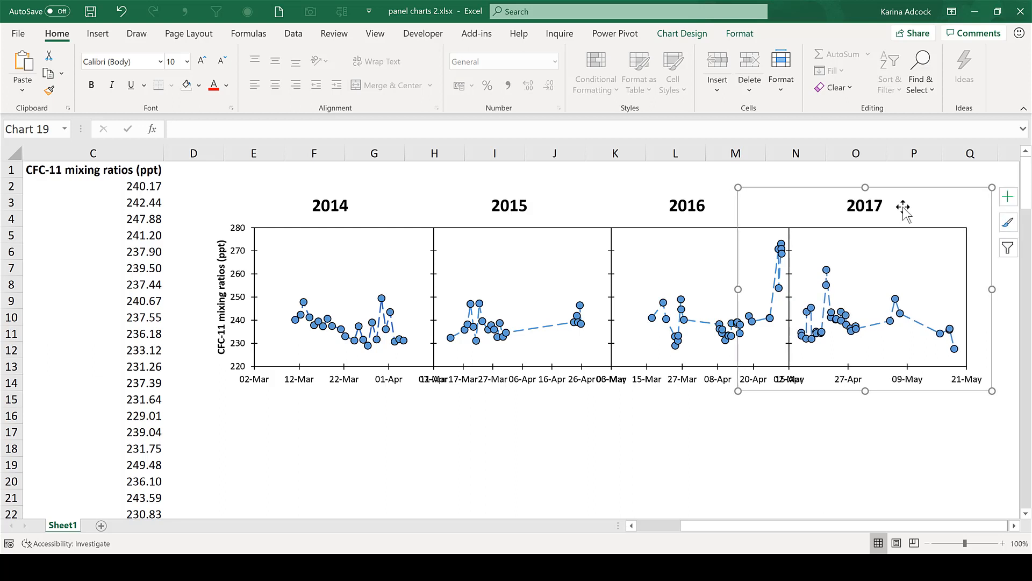
pyautogui.click(571, 423)
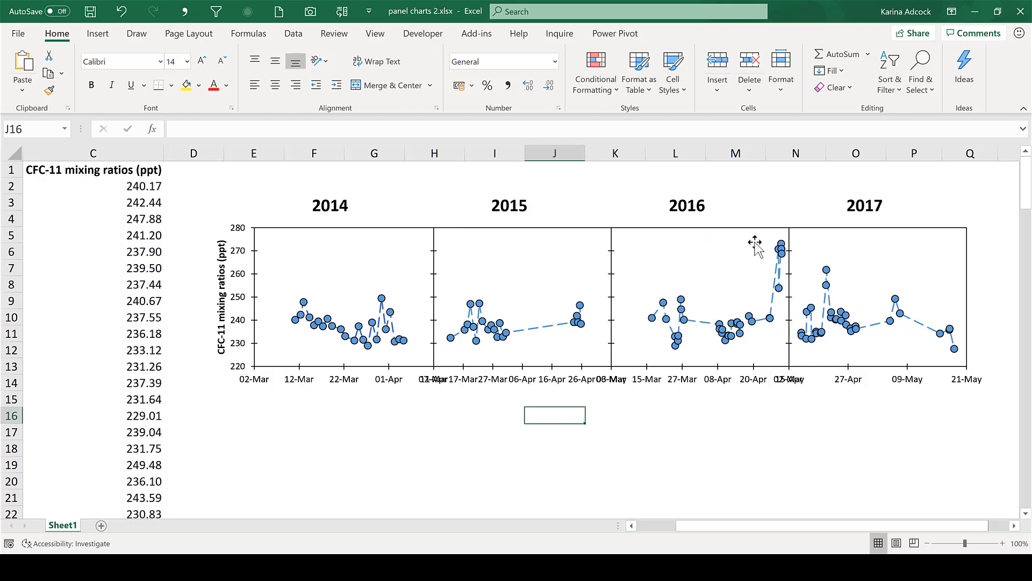
# Move the 2017 chart right to leave a gap after the 2016 plot area, and apply Distribute Horizontally to all four yearly charts.
pyautogui.click(818, 205)
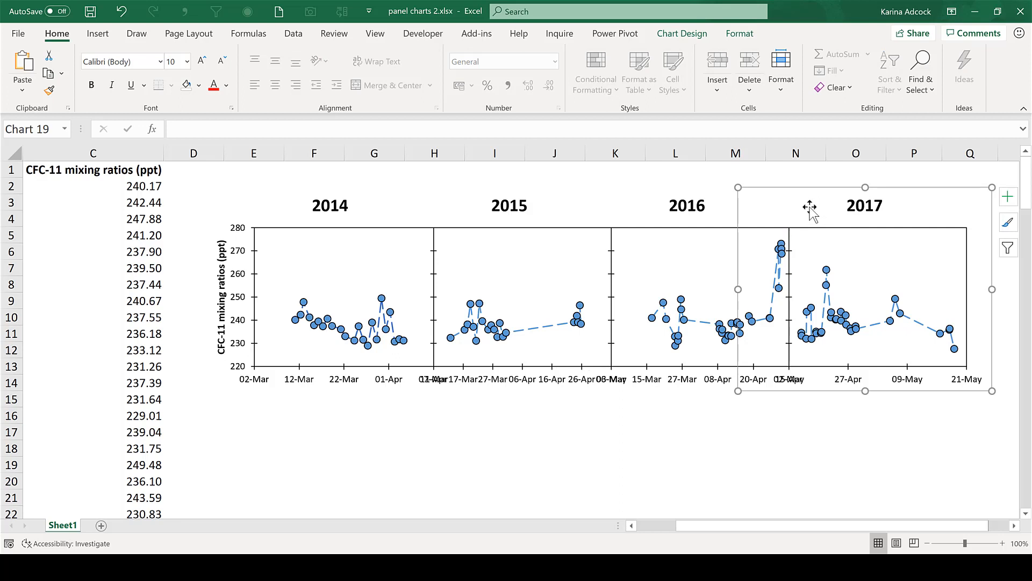
pyautogui.moveTo(815, 206); pyautogui.dragTo(851, 204)
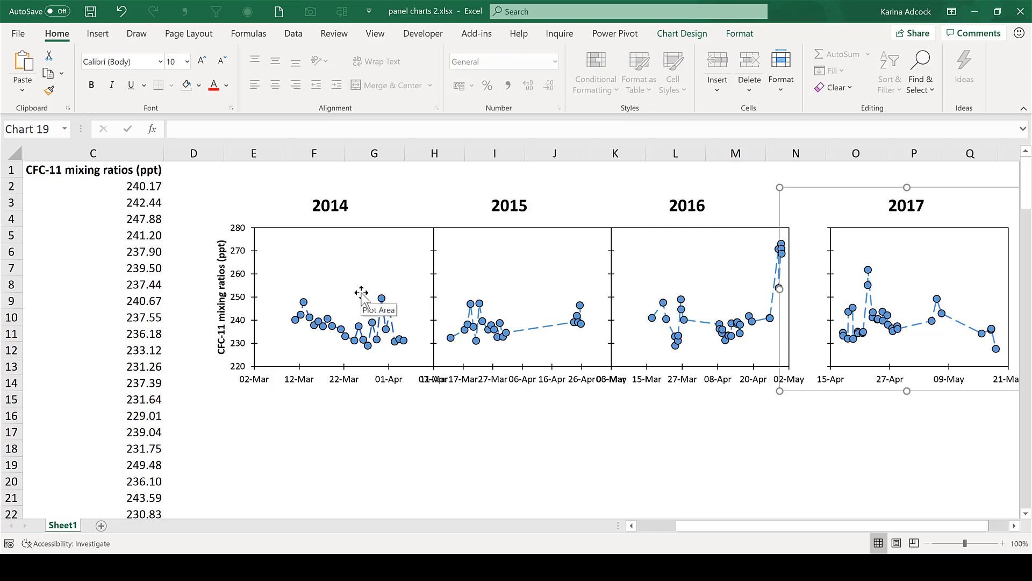
pyautogui.click(358, 207)
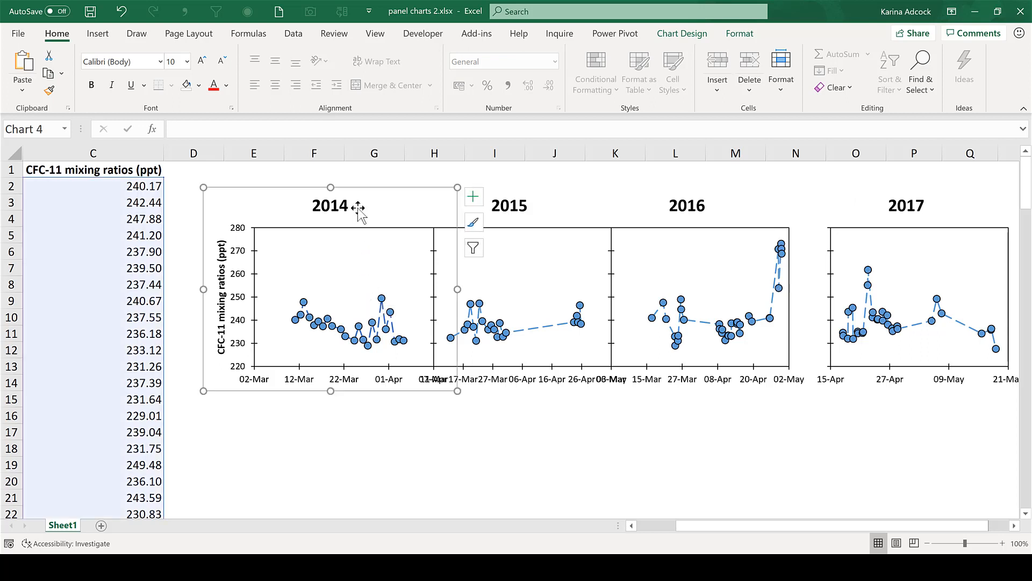
pyautogui.keyDown('ctrl'); pyautogui.click(711, 211); pyautogui.keyUp('ctrl')
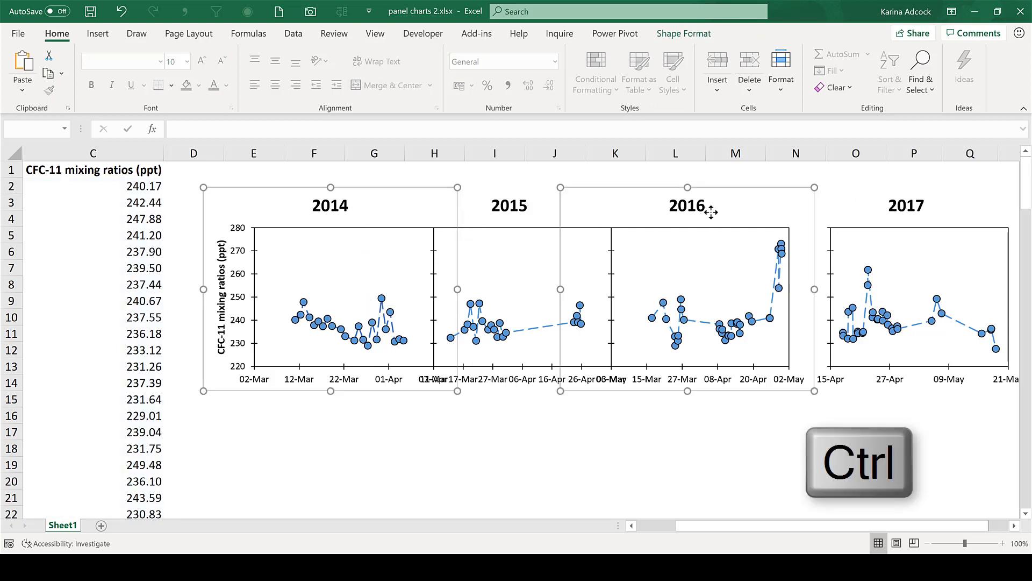
pyautogui.keyDown('ctrl'); pyautogui.click(540, 207); pyautogui.keyUp('ctrl')
pyautogui.keyDown('ctrl'); pyautogui.click(850, 207); pyautogui.keyUp('ctrl')
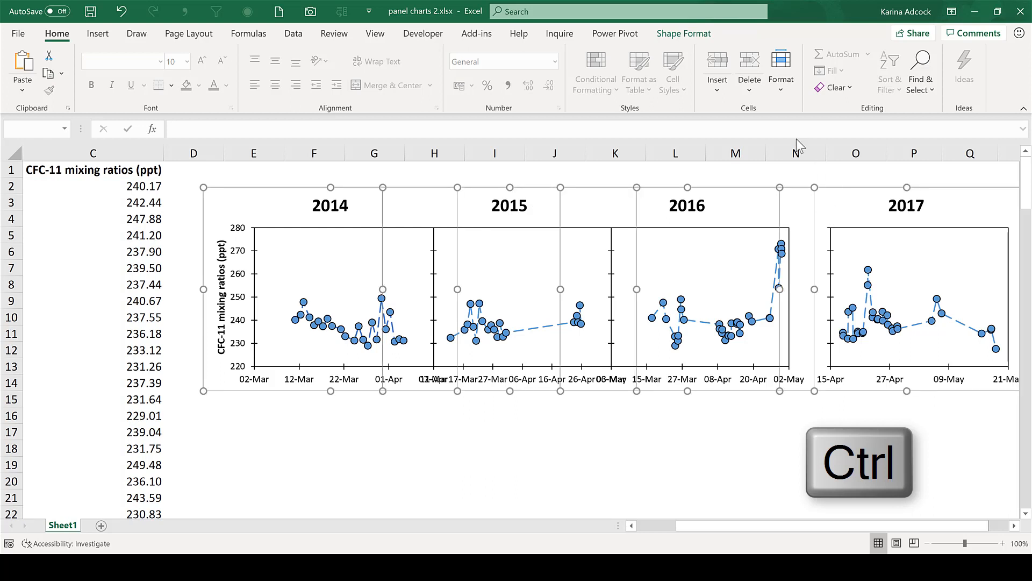
pyautogui.click(685, 33)
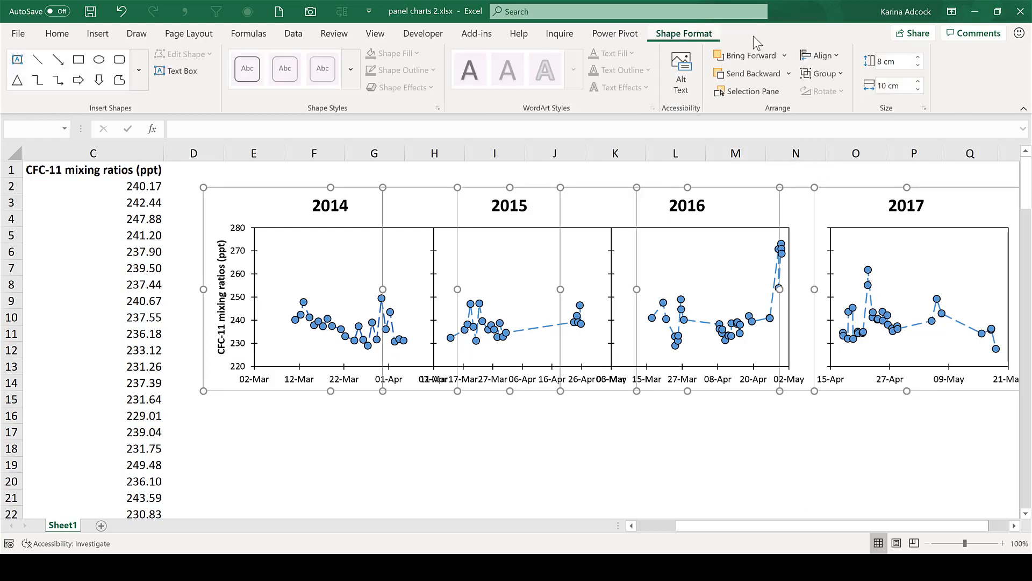
pyautogui.click(836, 56)
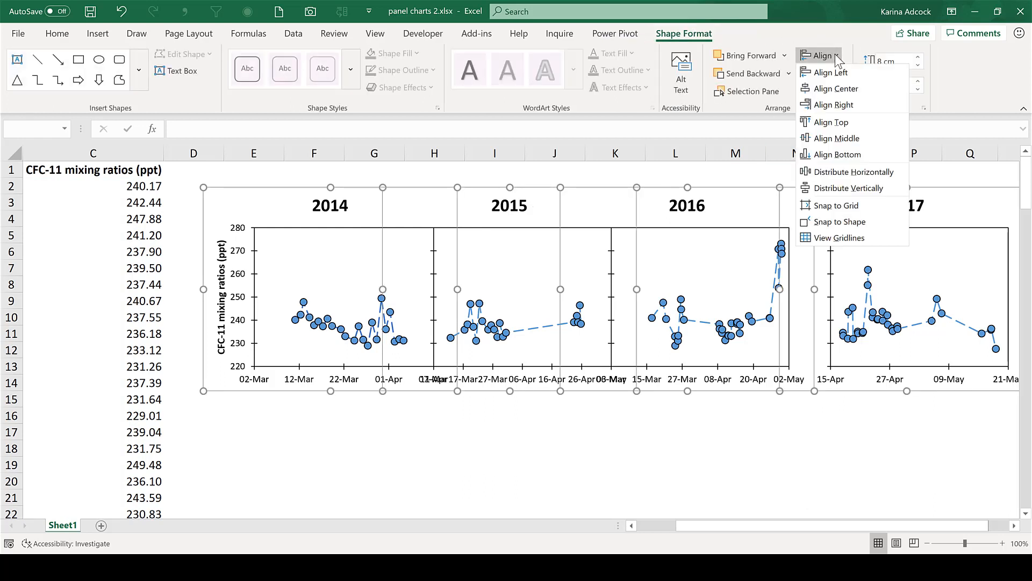
pyautogui.click(852, 172)
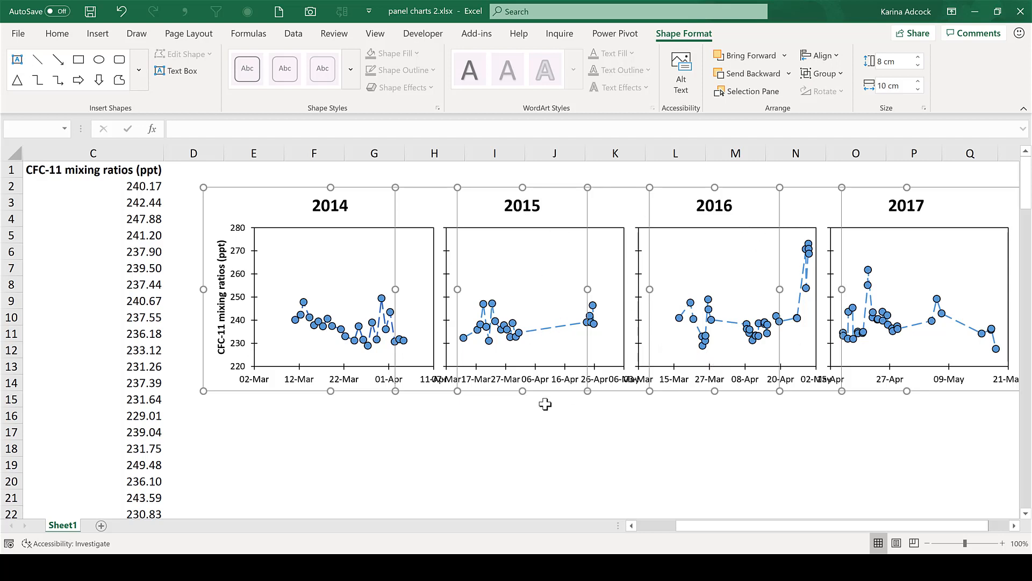
pyautogui.press('Escape')
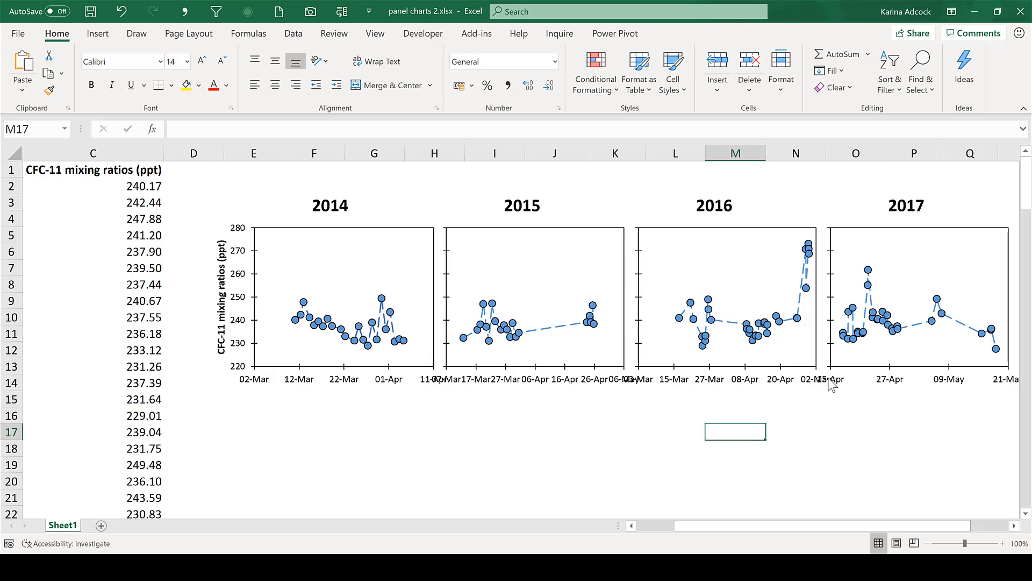
# Set the major unit of the 2015 chart's horizontal date axis to 14.
pyautogui.click(535, 385)
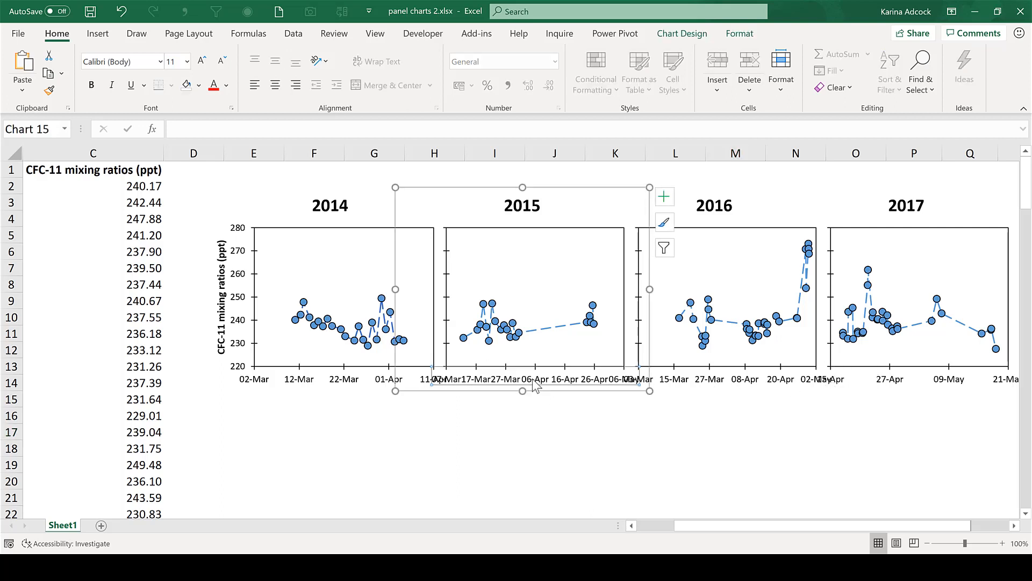
pyautogui.doubleClick(535, 385)
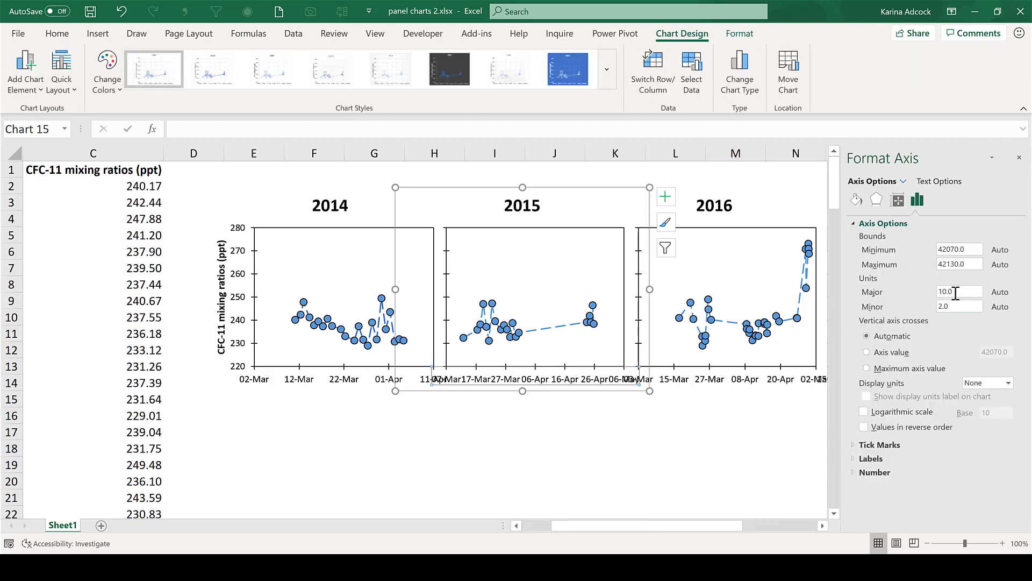
pyautogui.press('BackSpace')
pyautogui.write('14')
pyautogui.press('Return')
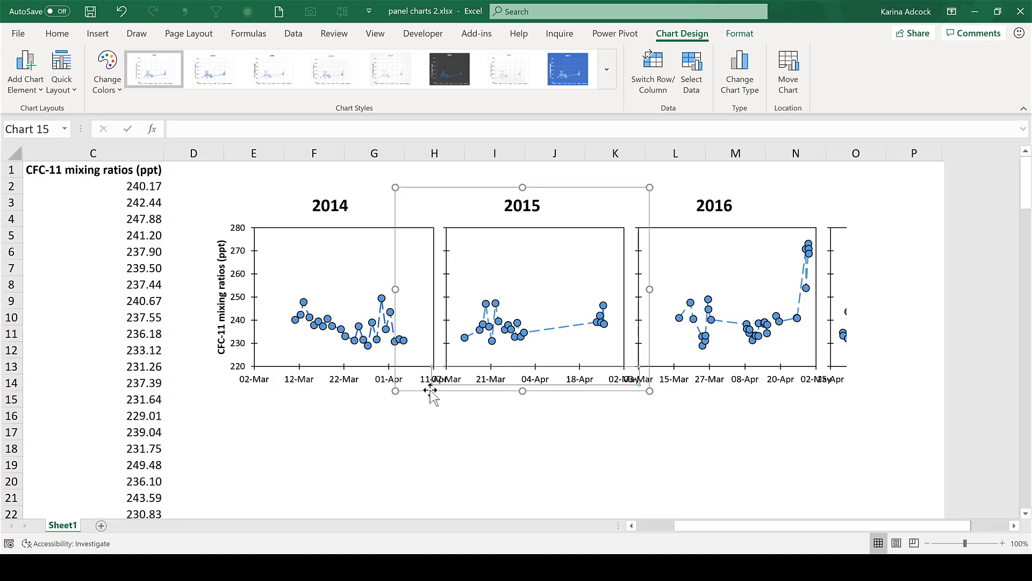
pyautogui.click(473, 427)
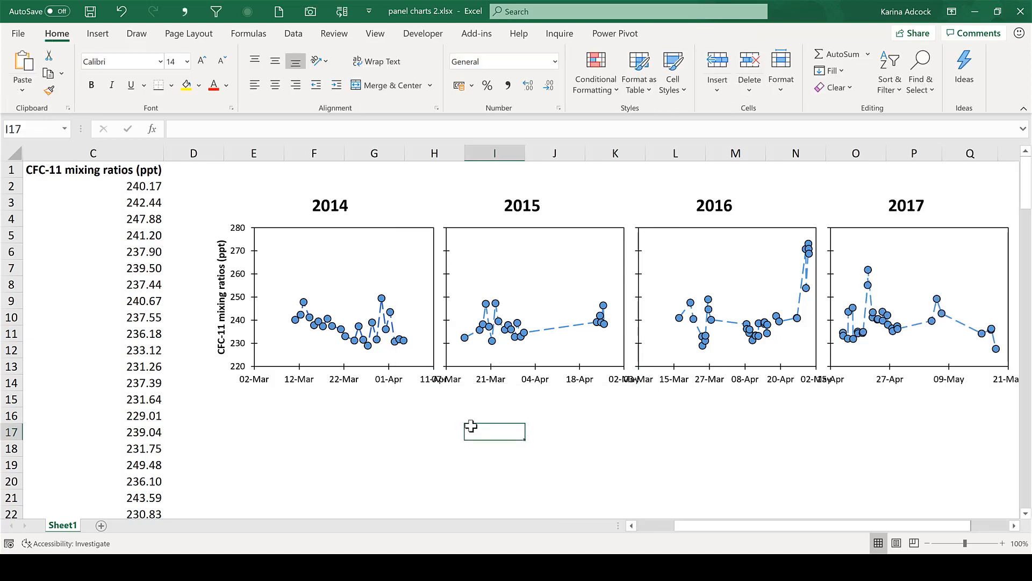
# Draw a rectangle about 0.75 cm high and 2.24 cm wide over the overlapping date labels between the 2014 and 2015 charts.
pyautogui.click(95, 38)
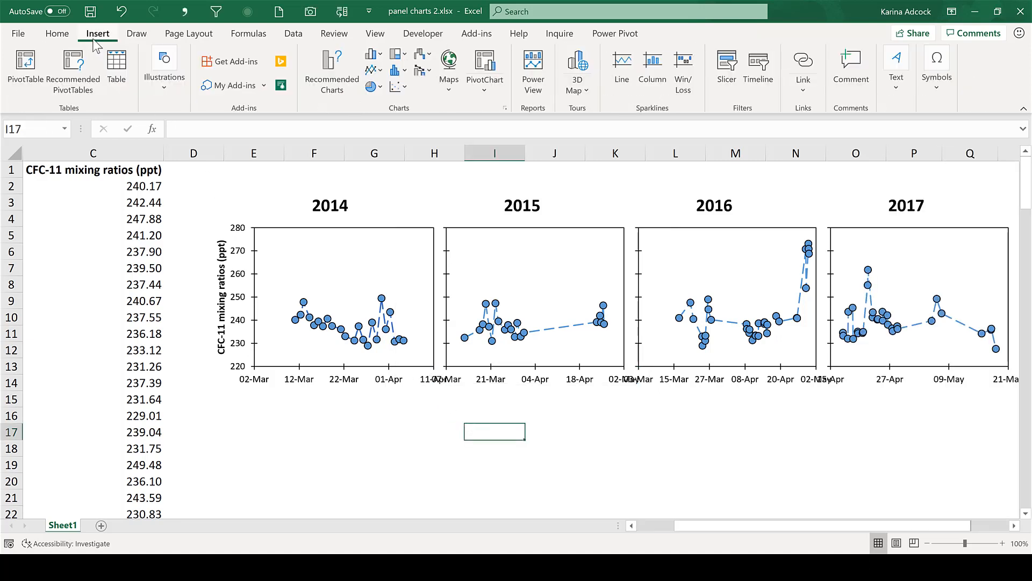
pyautogui.click(151, 78)
pyautogui.click(214, 129)
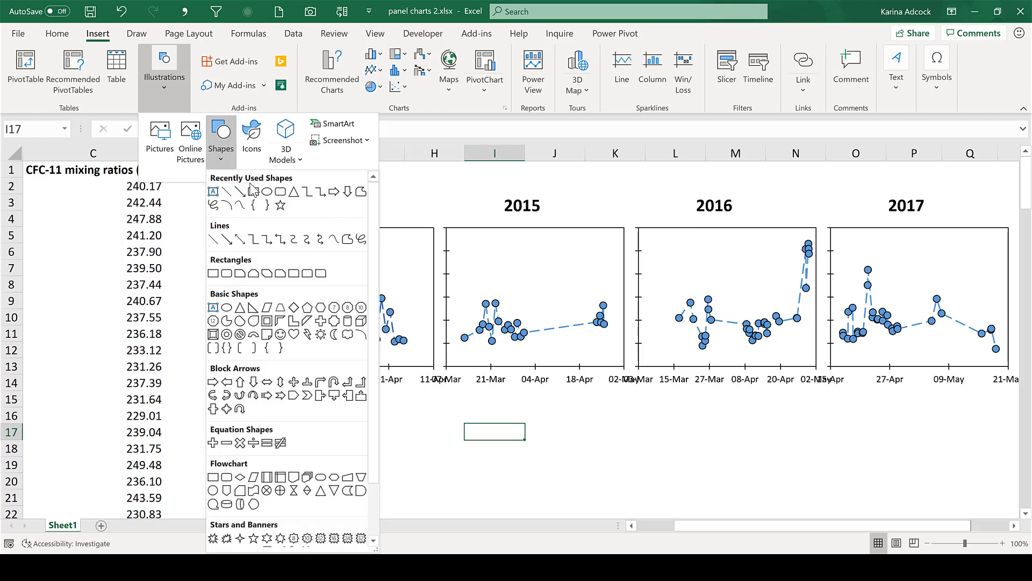
pyautogui.click(215, 273)
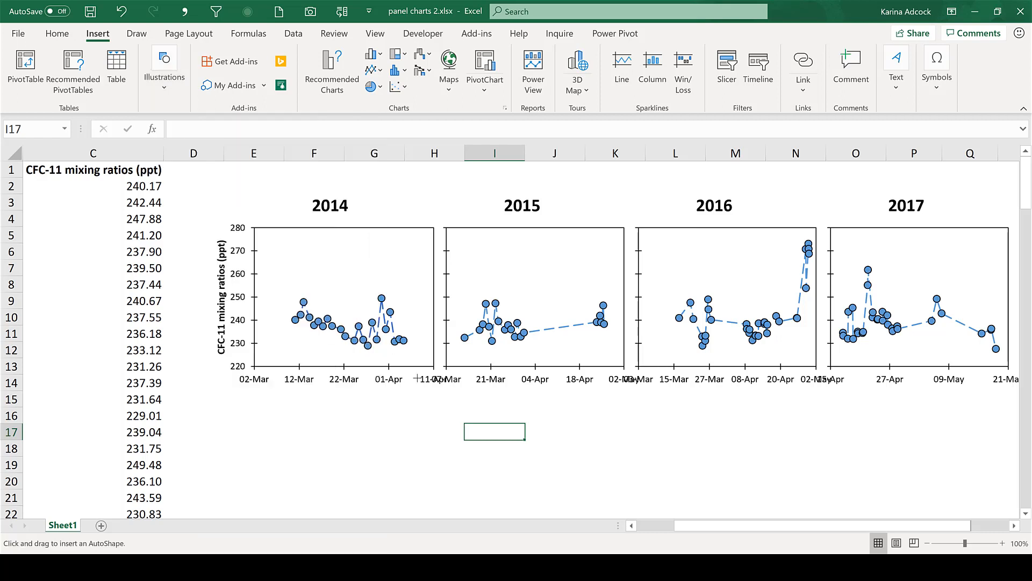
pyautogui.moveTo(417, 373)
pyautogui.mouseDown()
pyautogui.moveTo(465, 393)
pyautogui.moveTo(408, 382)
pyautogui.mouseUp()
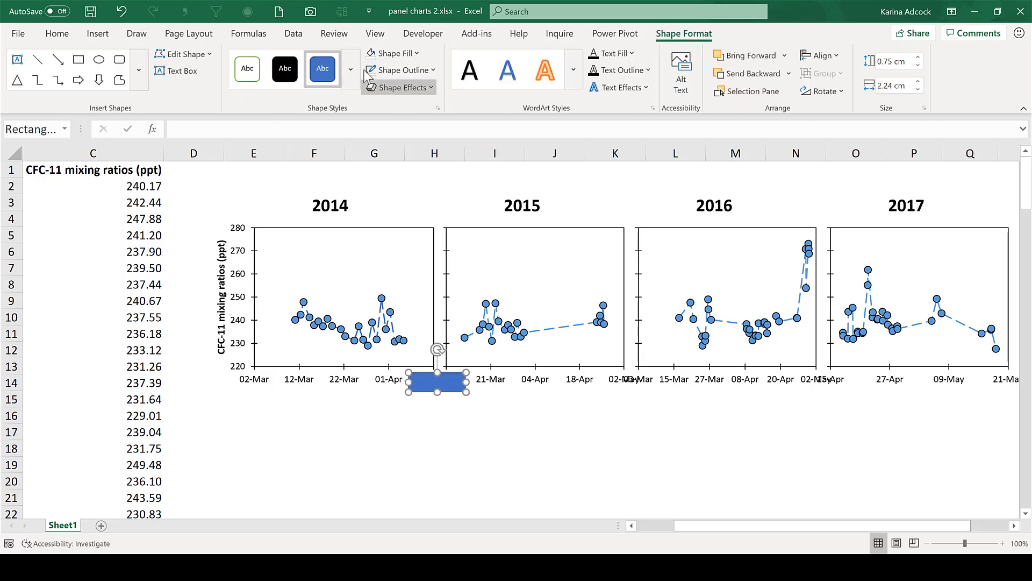
# Give the rectangle over the date labels a white fill with no visible outline, and deselect it.
pyautogui.click(393, 54)
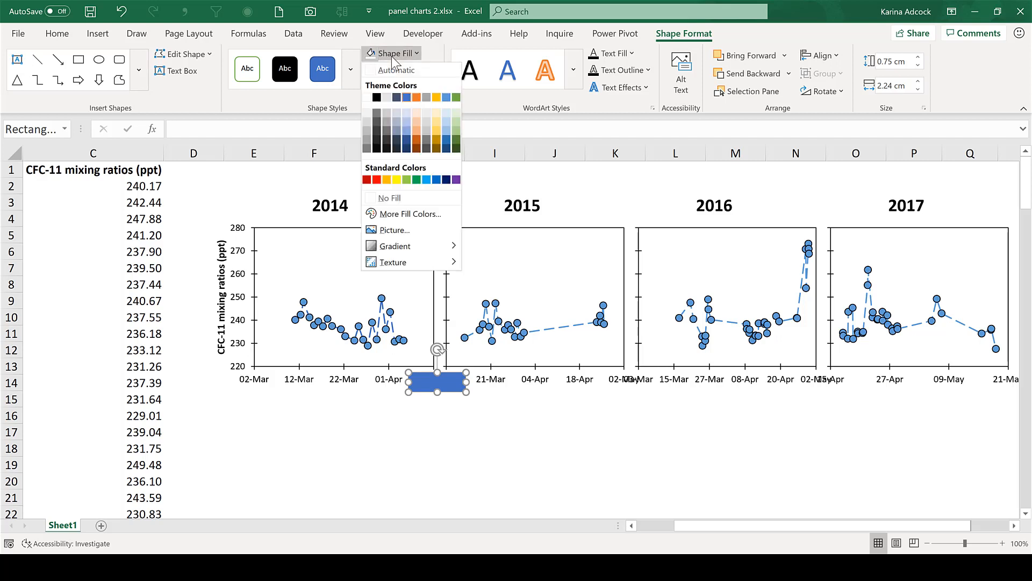
pyautogui.click(371, 97)
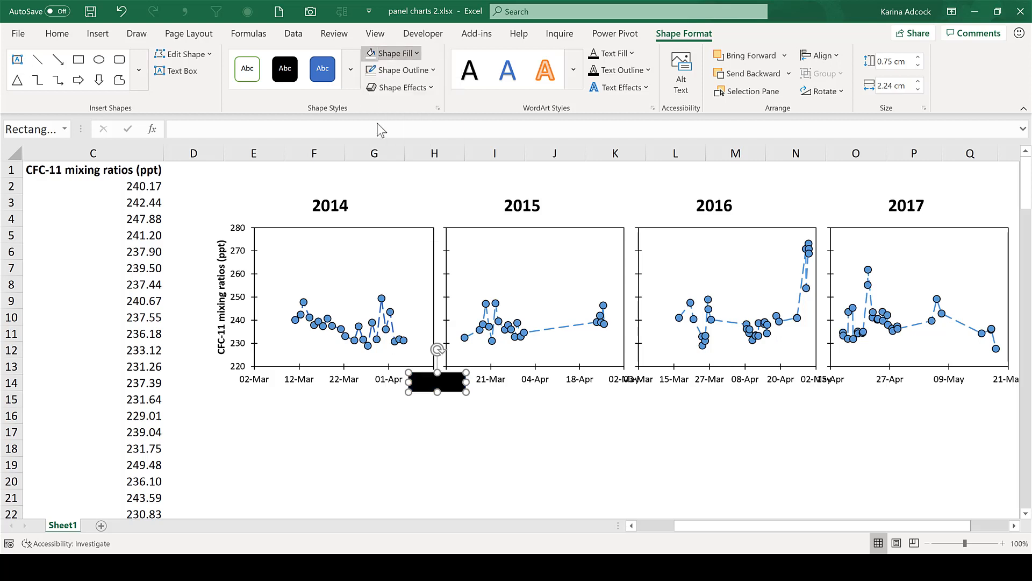
pyautogui.click(453, 430)
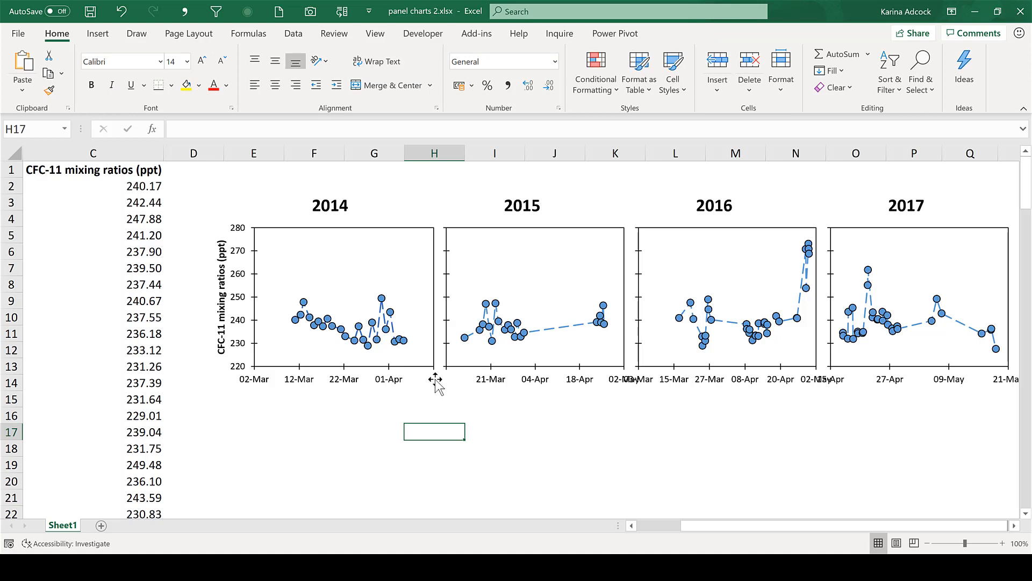
# Identify the 2014 and 2015 charts in the object stacking order and move the white rectangle between them, behind the 2015 chart.
pyautogui.click(435, 379)
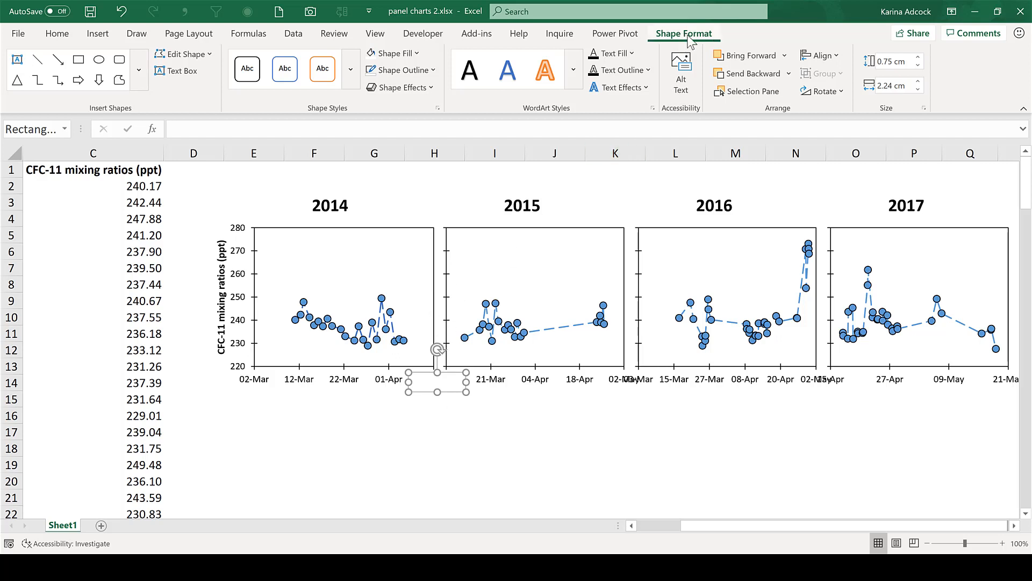
pyautogui.click(745, 95)
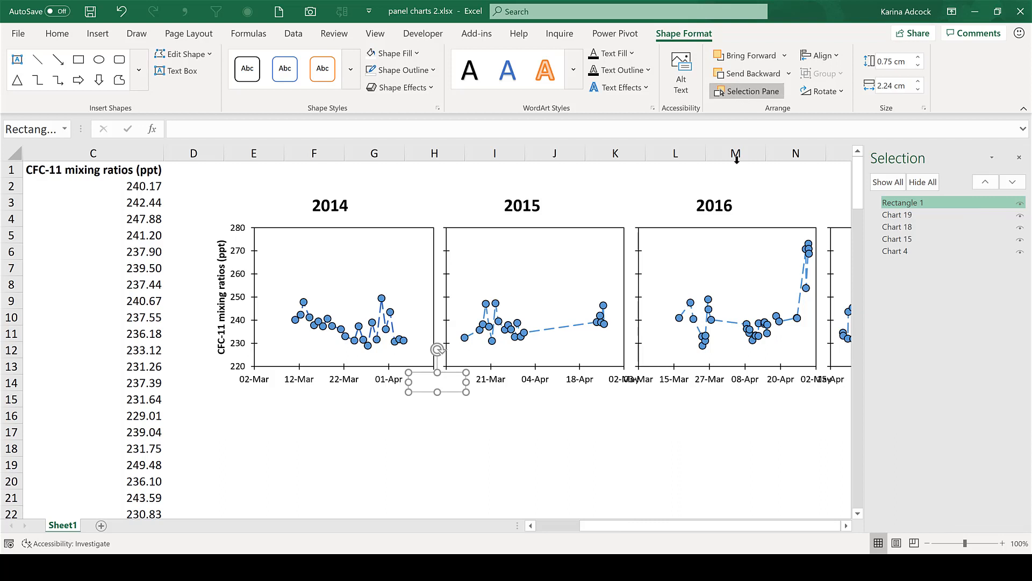
pyautogui.click(903, 253)
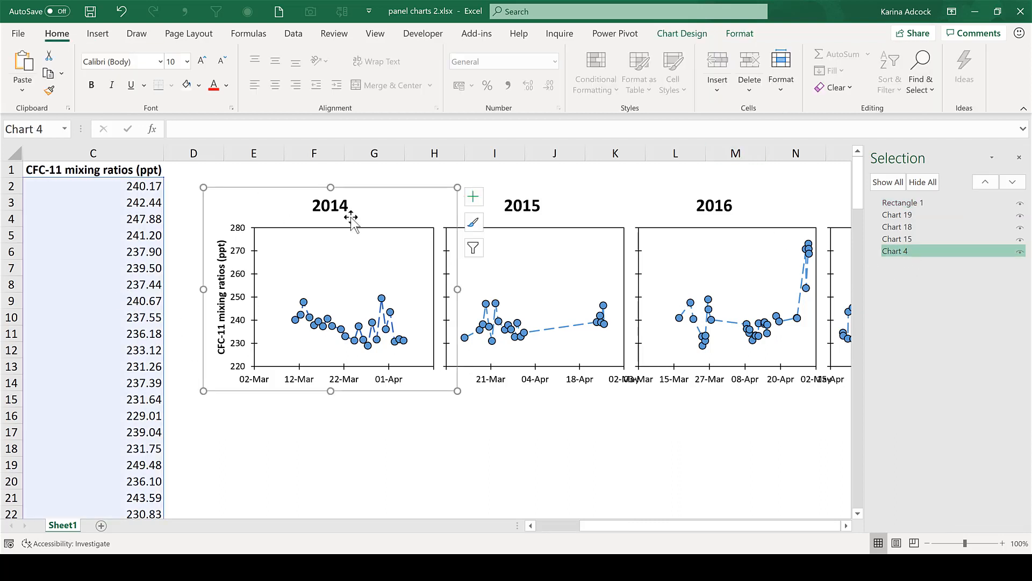
pyautogui.click(915, 240)
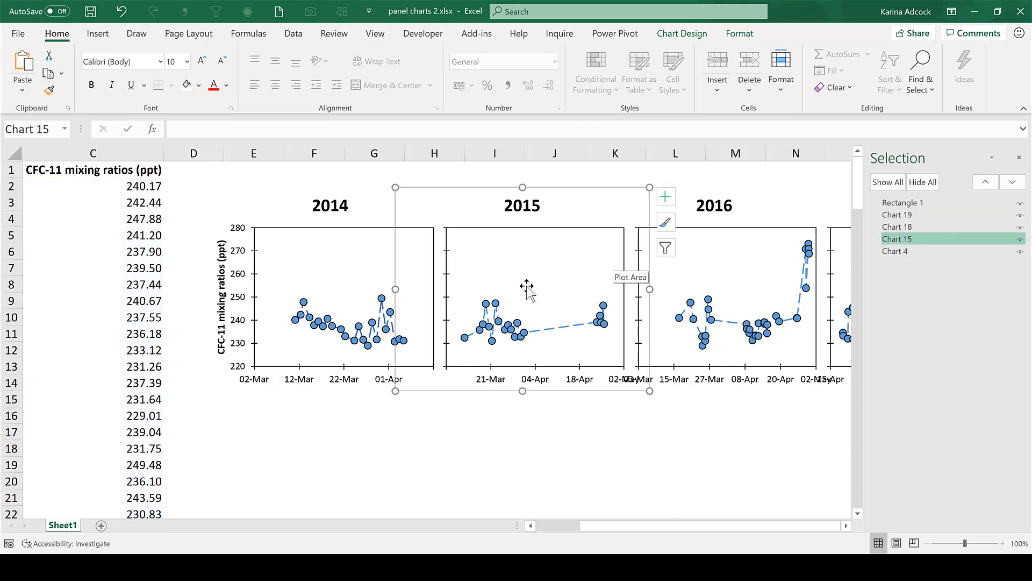
pyautogui.click(919, 205)
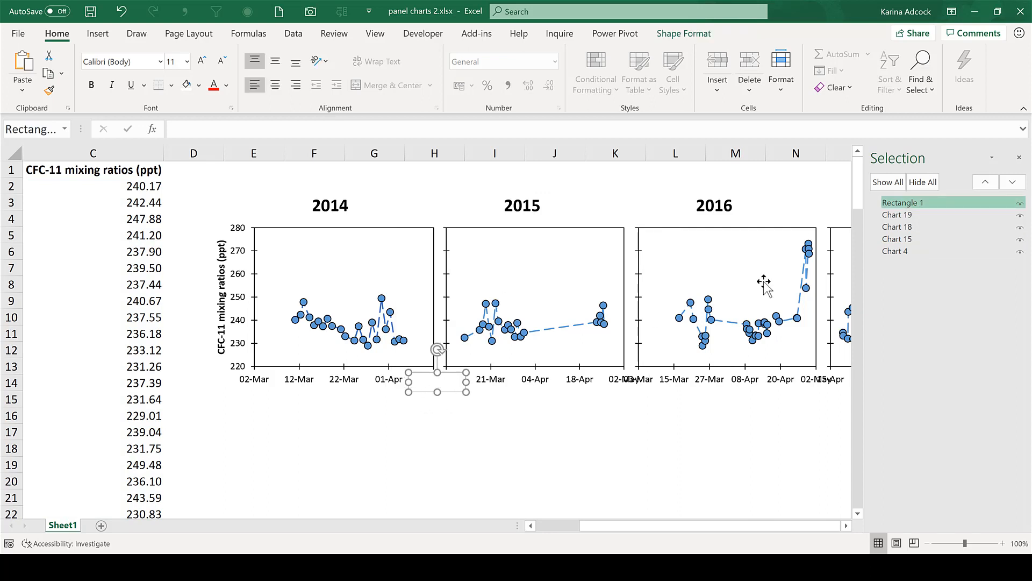
pyautogui.moveTo(914, 201); pyautogui.dragTo(916, 243)
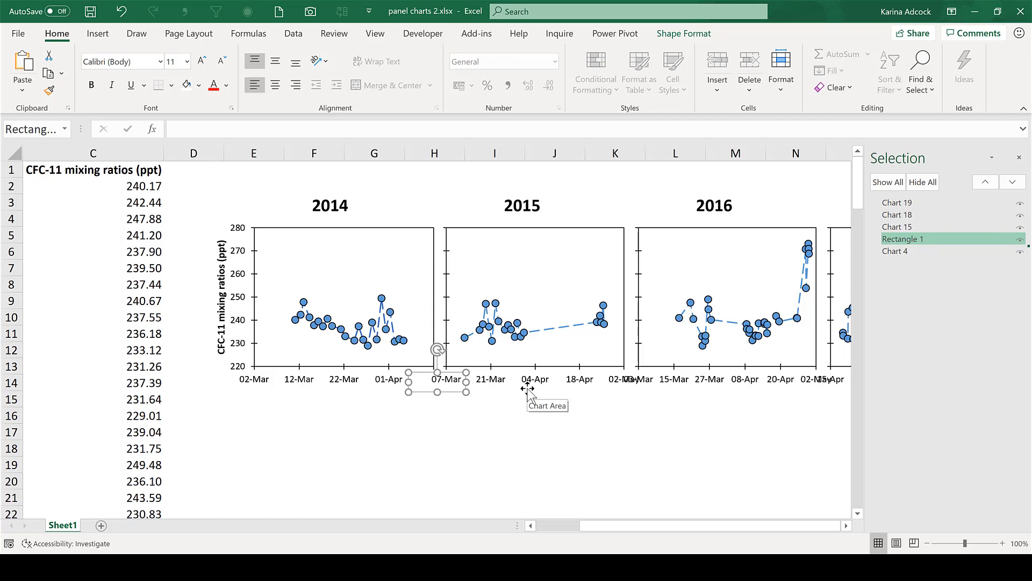
pyautogui.click(899, 251)
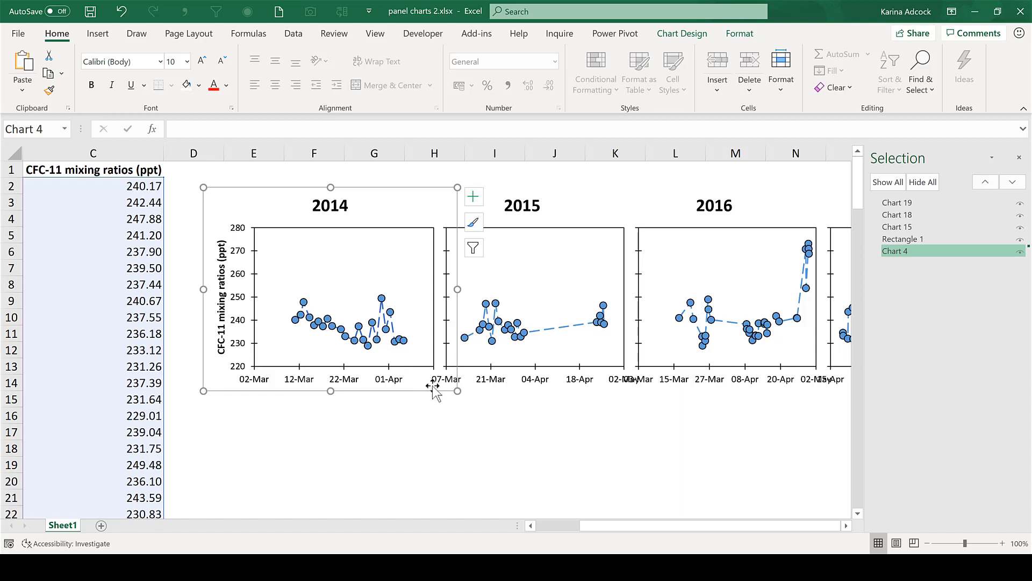
pyautogui.click(897, 227)
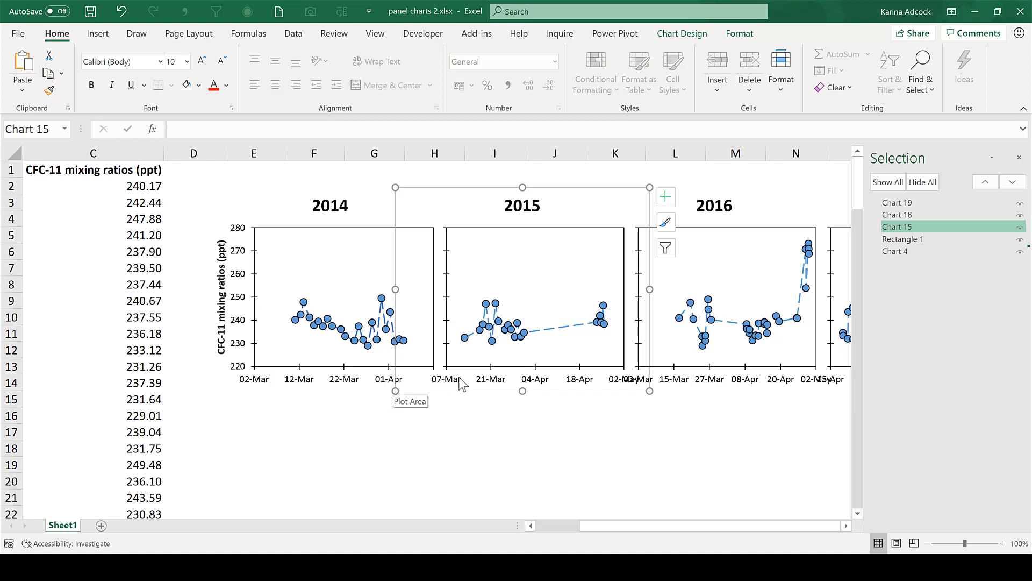
# Duplicate the white rectangle, narrow the copy and place it over the overlapping date labels between the 2015 and 2016 charts.
pyautogui.click(891, 242)
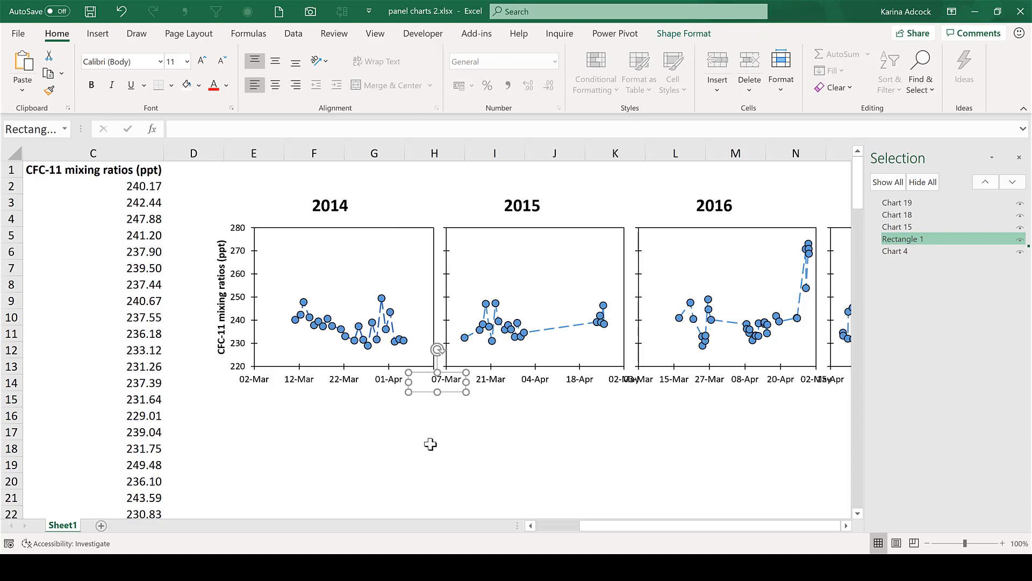
pyautogui.hotkey('ctrl', 'd')
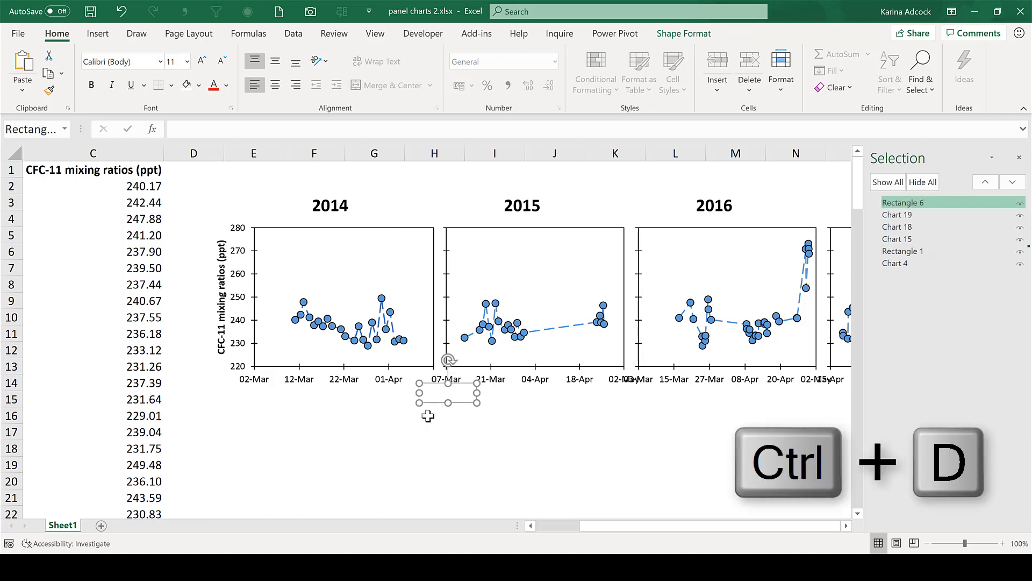
pyautogui.moveTo(428, 405); pyautogui.dragTo(630, 386)
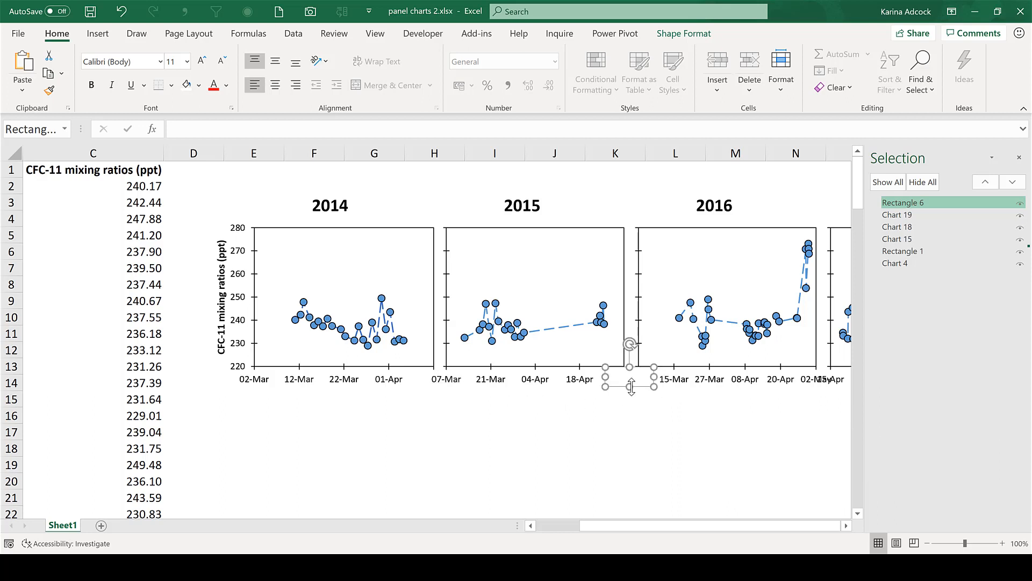
pyautogui.click(637, 391)
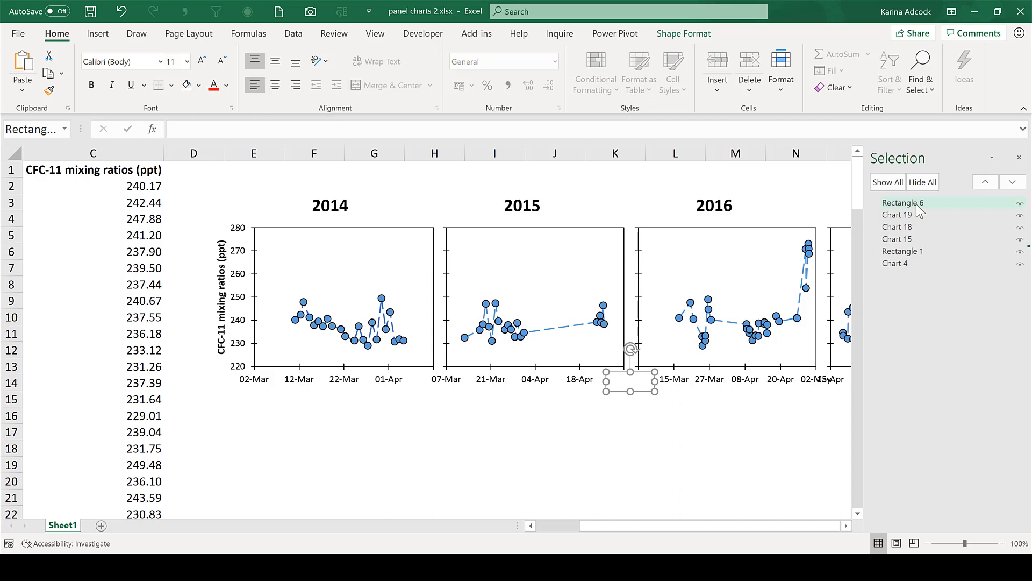
# Move the duplicate rectangle in the stacking order to sit behind the 2016 chart and in front of the 2015 chart.
pyautogui.click(911, 227)
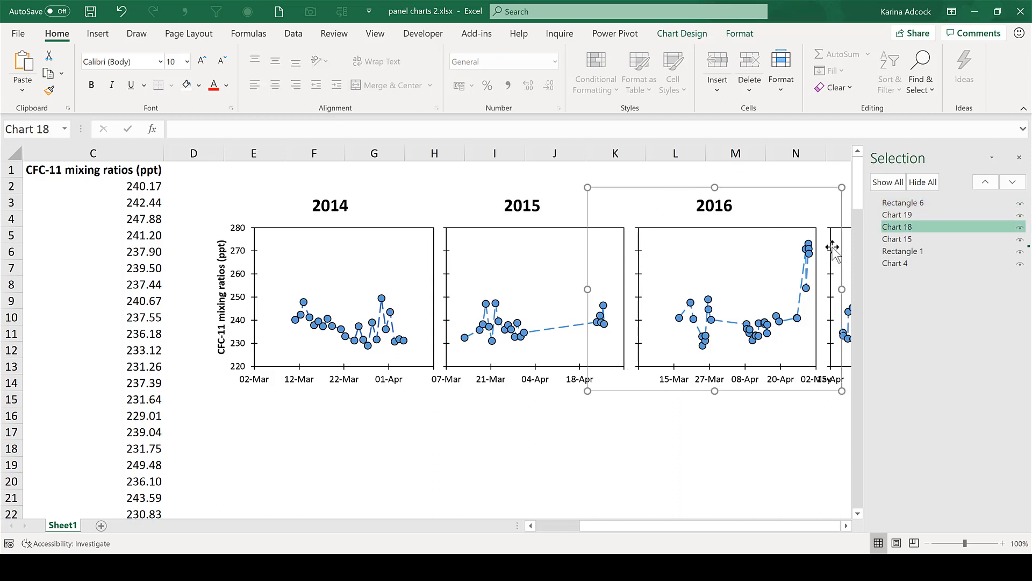
pyautogui.click(933, 203)
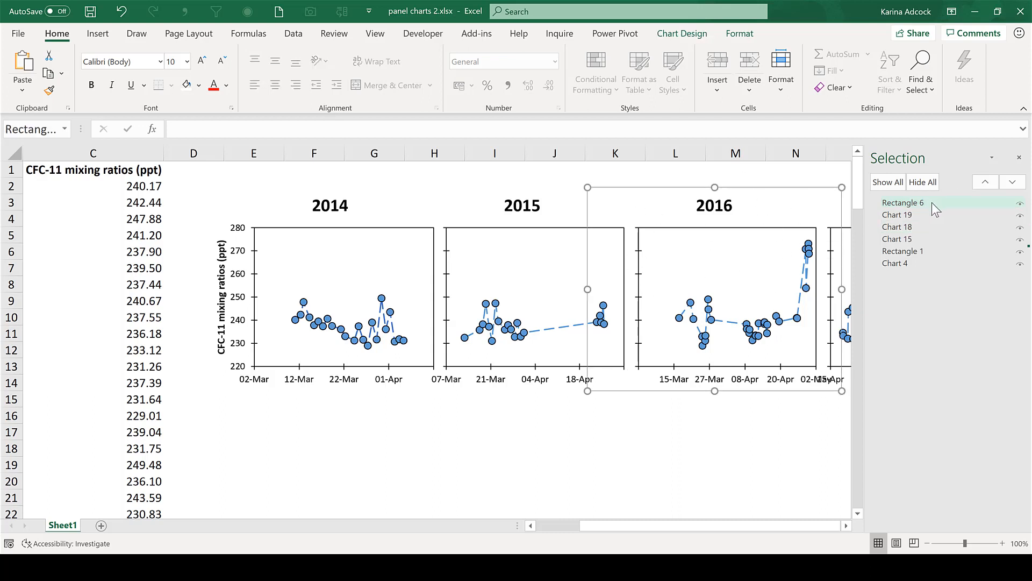
pyautogui.moveTo(933, 203); pyautogui.dragTo(935, 234)
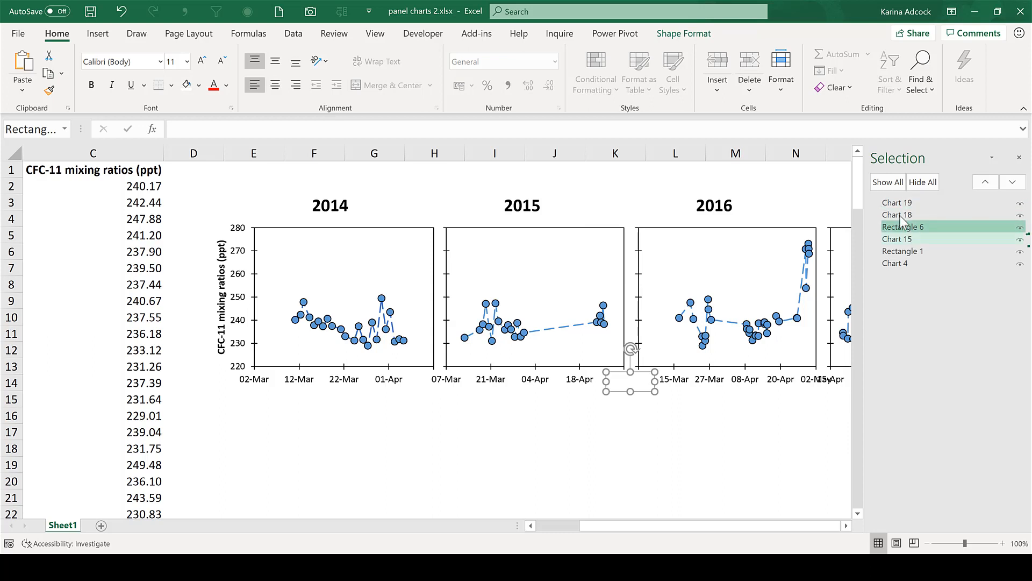
# Duplicate the white rectangle and place the copy over the overlapping date labels between the 2016 and 2017 charts.
pyautogui.click(847, 525)
pyautogui.click(846, 526)
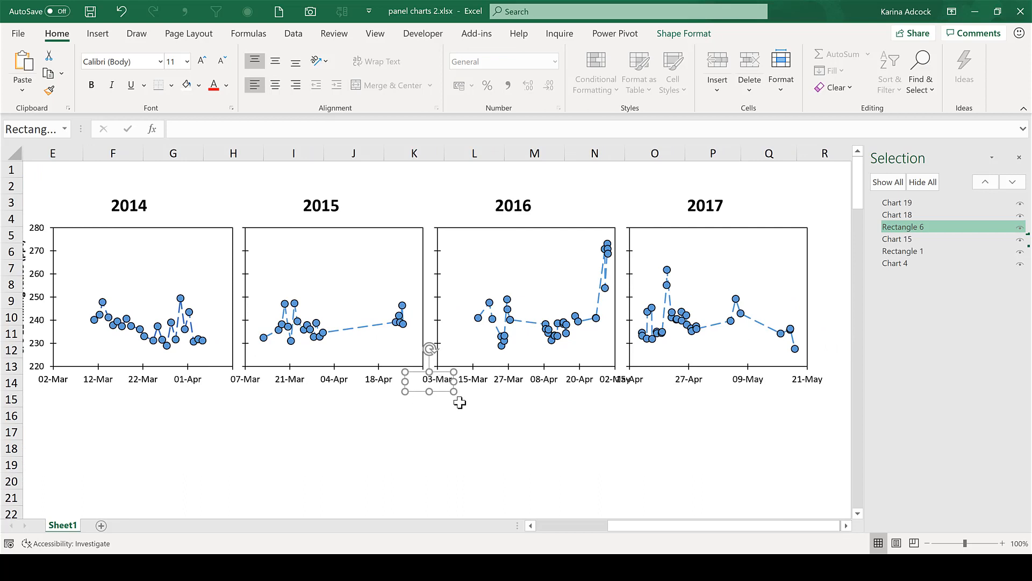
pyautogui.hotkey('ctrl', 'd')
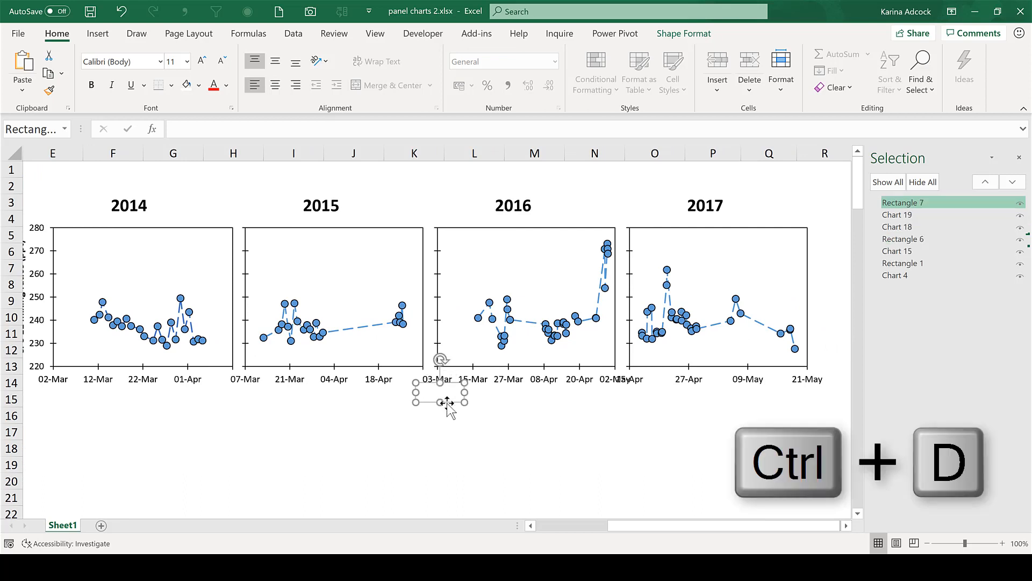
pyautogui.moveTo(447, 402); pyautogui.dragTo(629, 395)
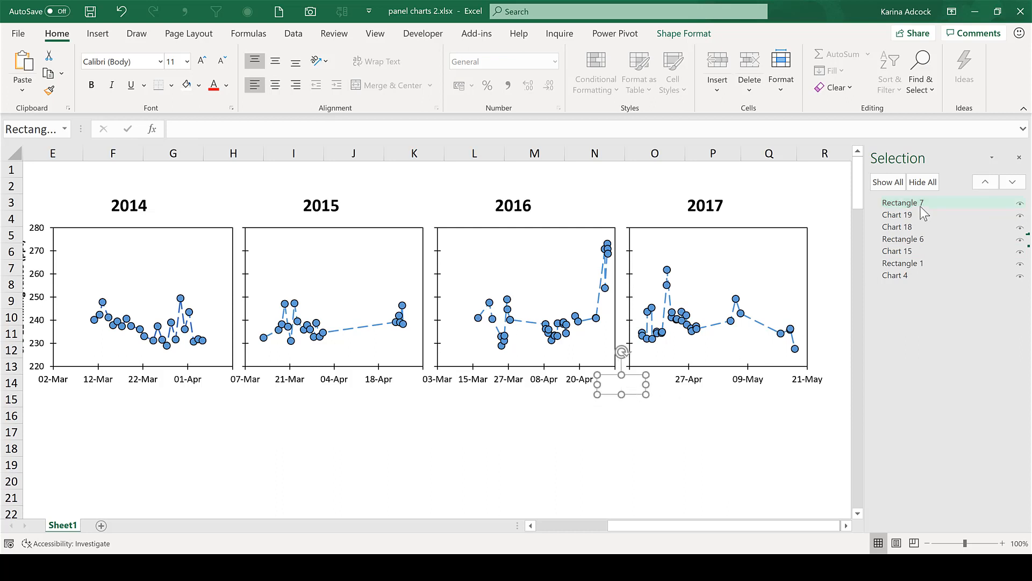
# Move the new rectangle in the stacking order to sit between the 2016 and 2017 charts, and deselect it.
pyautogui.moveTo(910, 199); pyautogui.dragTo(913, 220)
pyautogui.click(647, 420)
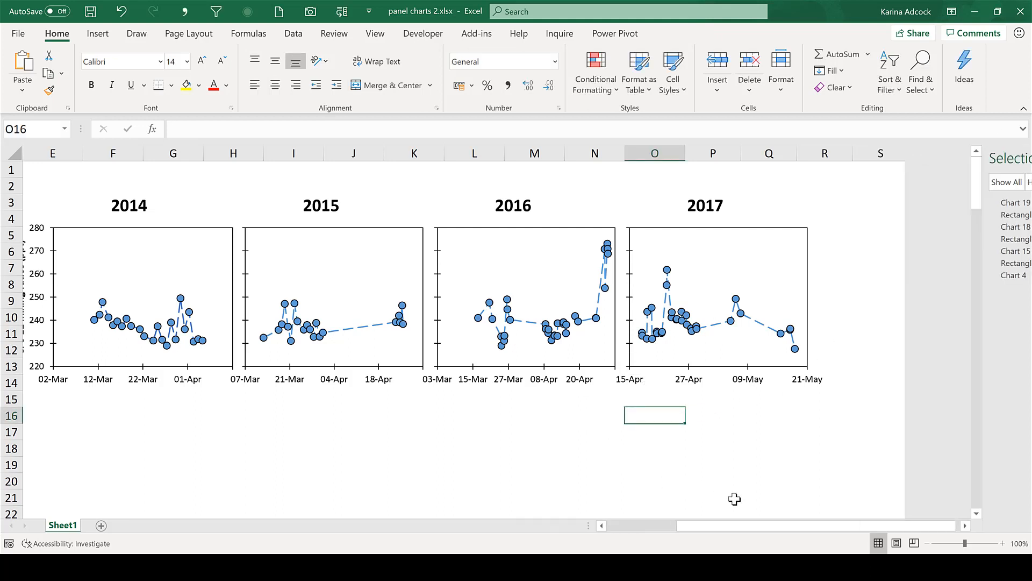
pyautogui.moveTo(740, 527); pyautogui.dragTo(710, 528)
pyautogui.click(492, 435)
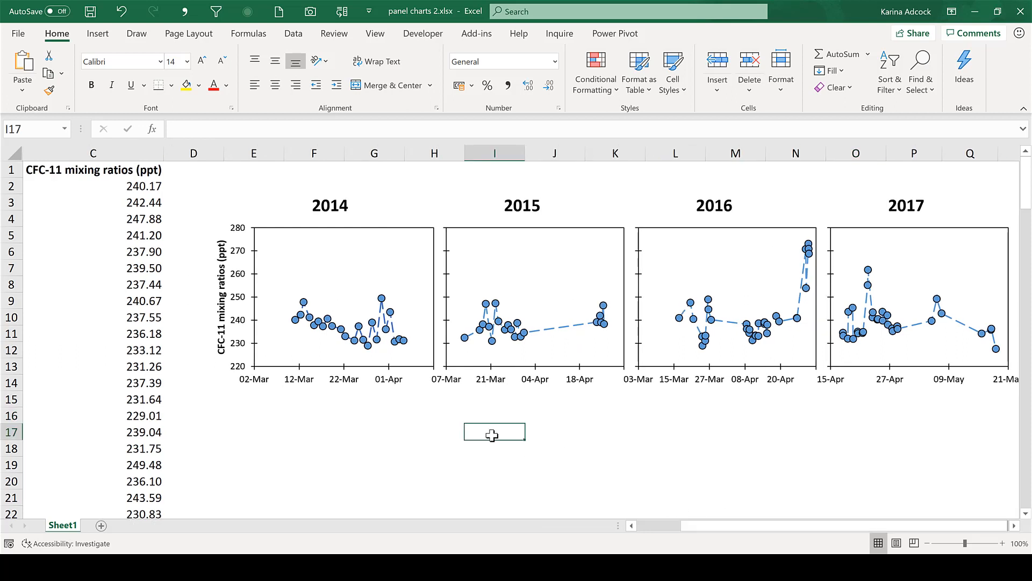
pyautogui.click(536, 207)
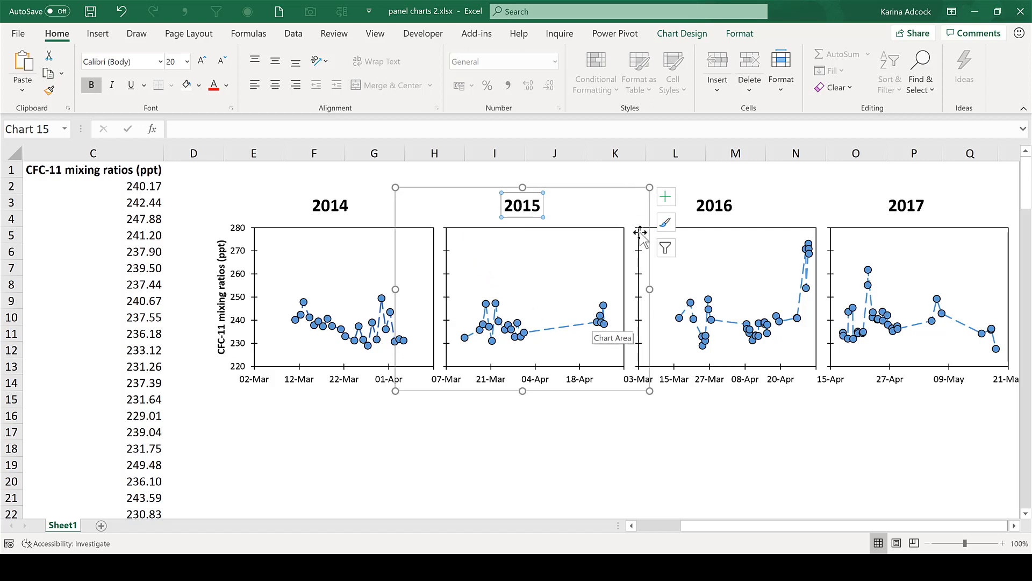
pyautogui.click(494, 433)
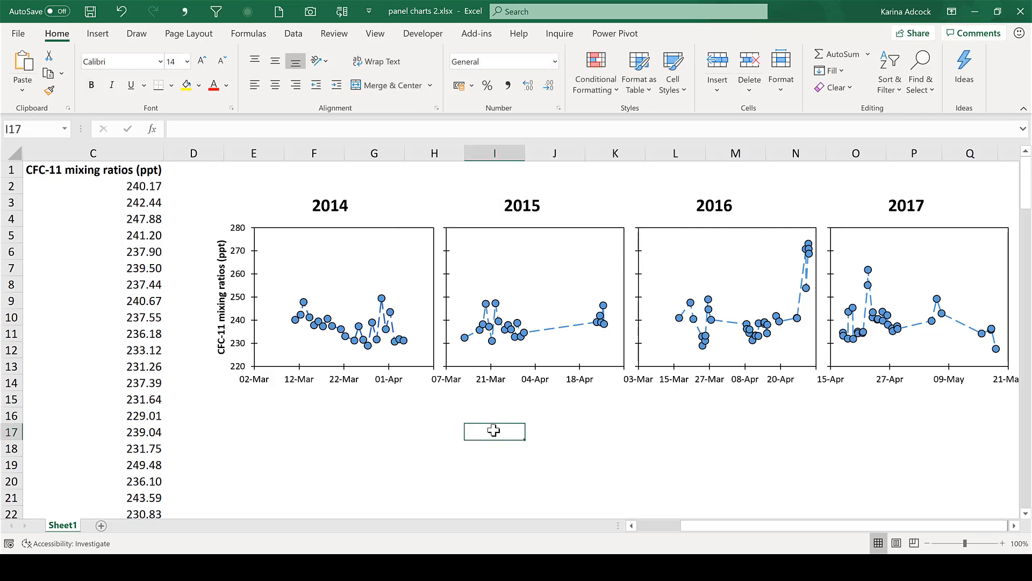
# Insert a text box spanning the full width of the 2015 plot area along its upper edge, containing 2015.
pyautogui.click(112, 34)
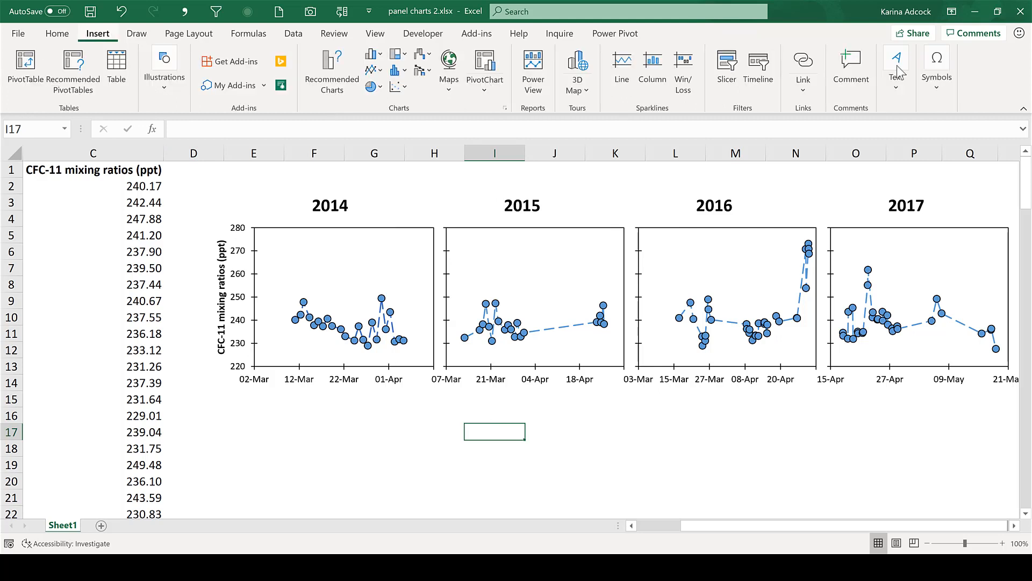
pyautogui.click(896, 68)
pyautogui.click(876, 135)
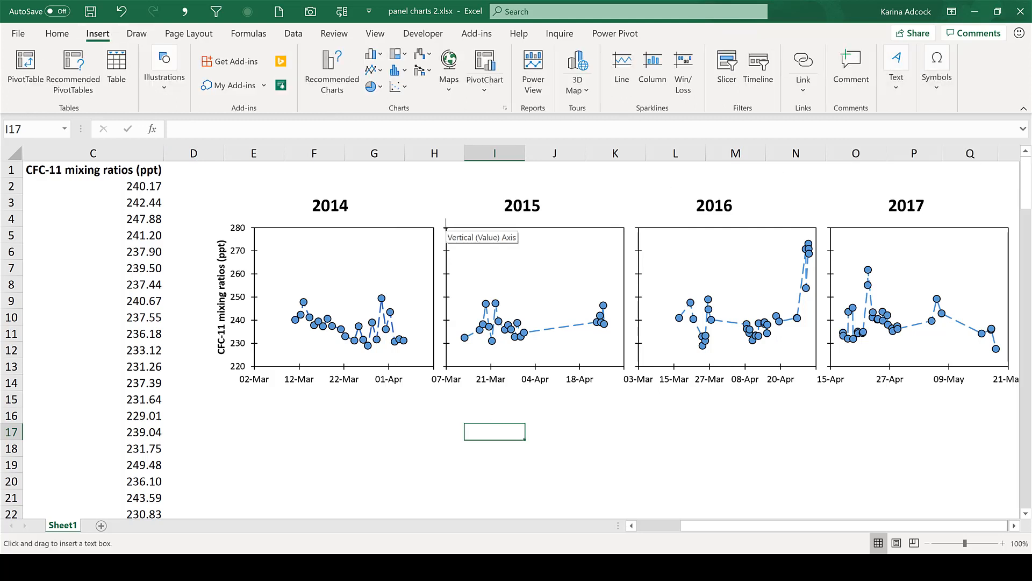
pyautogui.moveTo(446, 228); pyautogui.dragTo(623, 255)
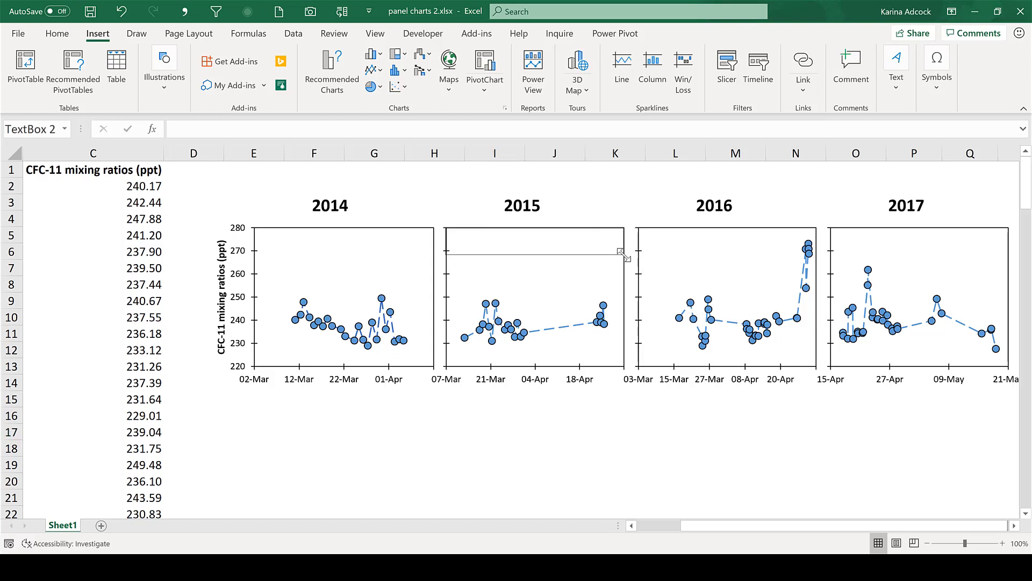
pyautogui.write('201')
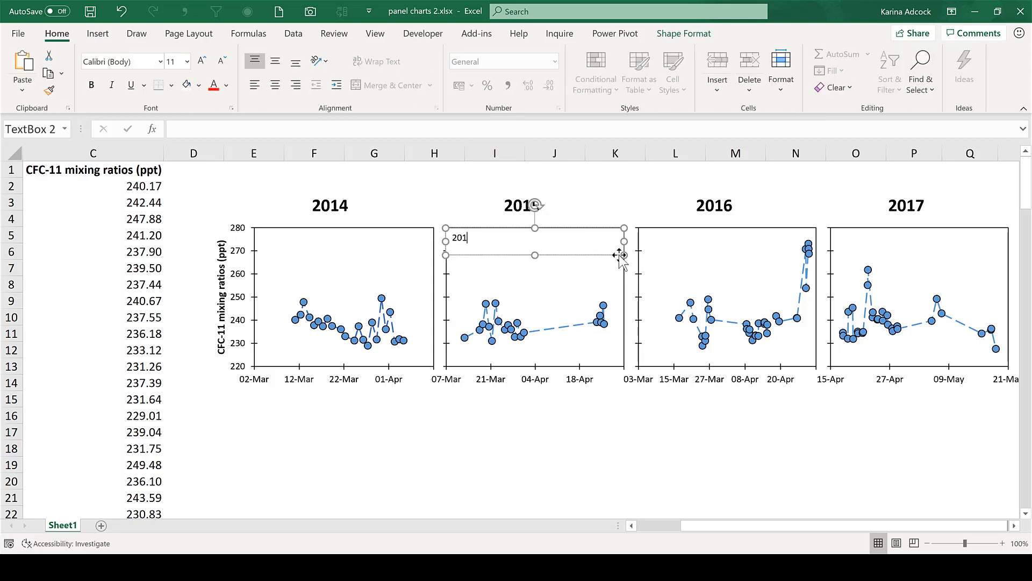
pyautogui.write('5')
# Make the 2015 text box's text bold at size 20, centred both horizontally and vertically.
pyautogui.doubleClick(451, 240)
pyautogui.click(91, 85)
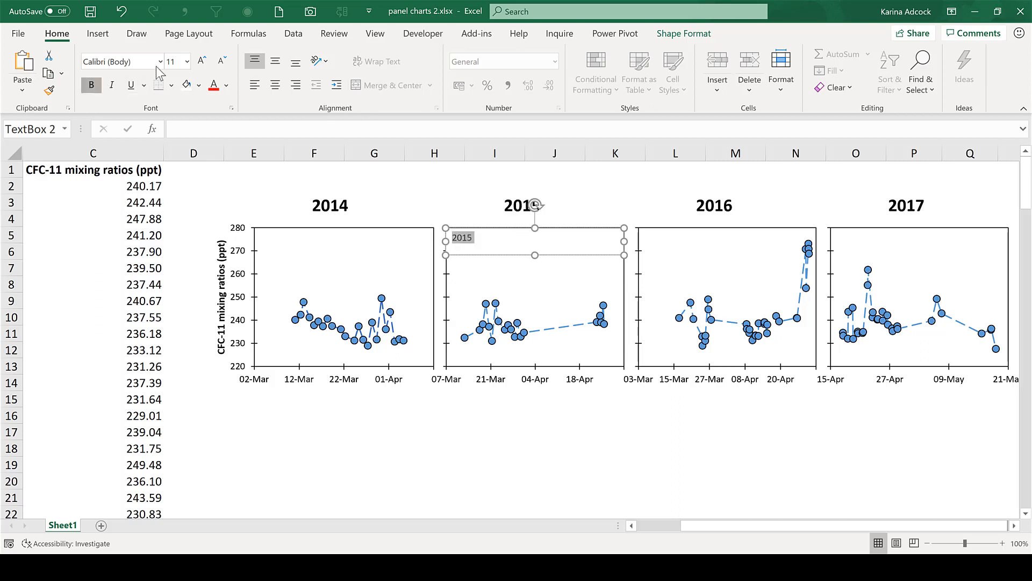
pyautogui.click(188, 63)
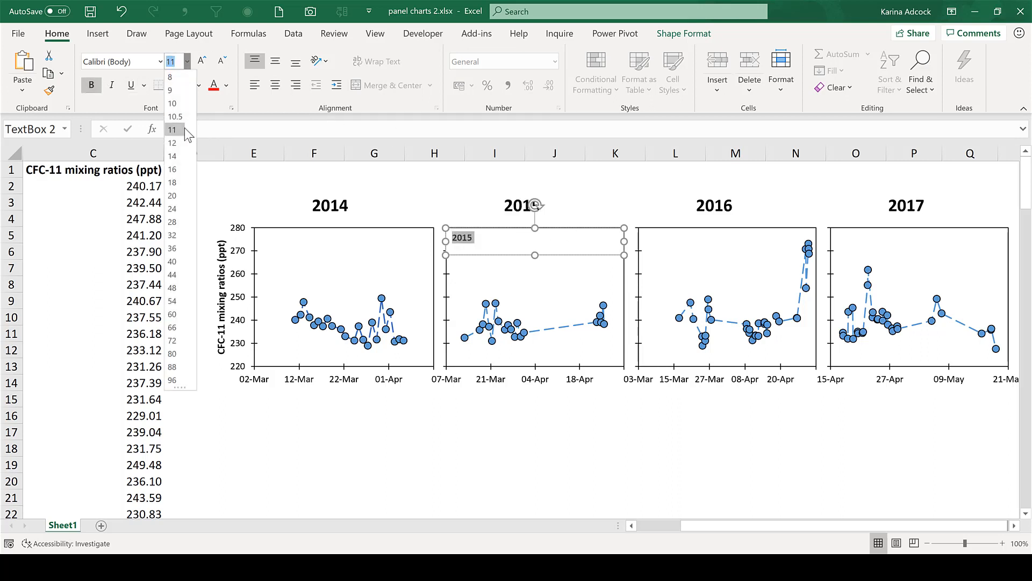
pyautogui.click(176, 195)
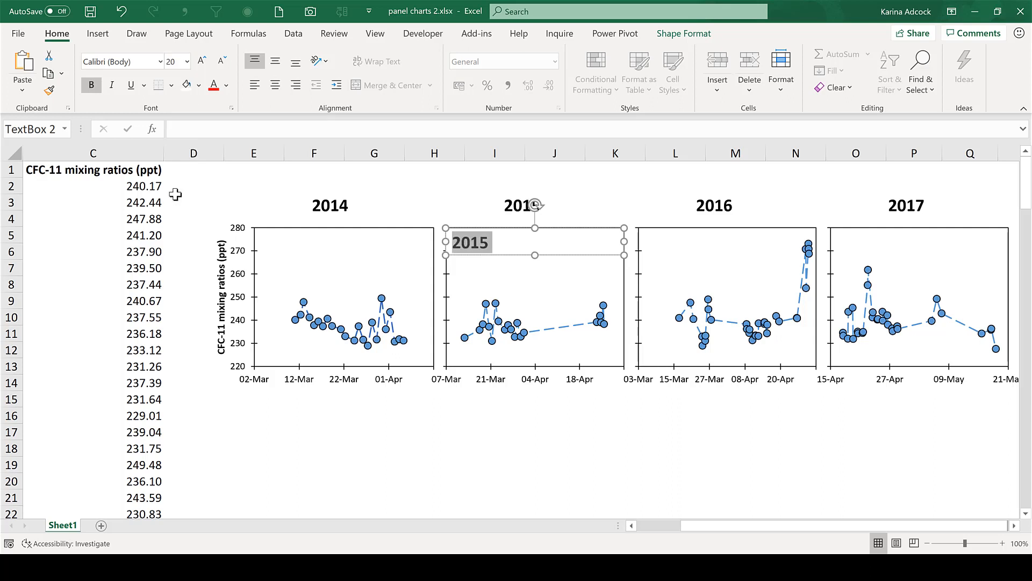
pyautogui.click(275, 86)
pyautogui.click(273, 64)
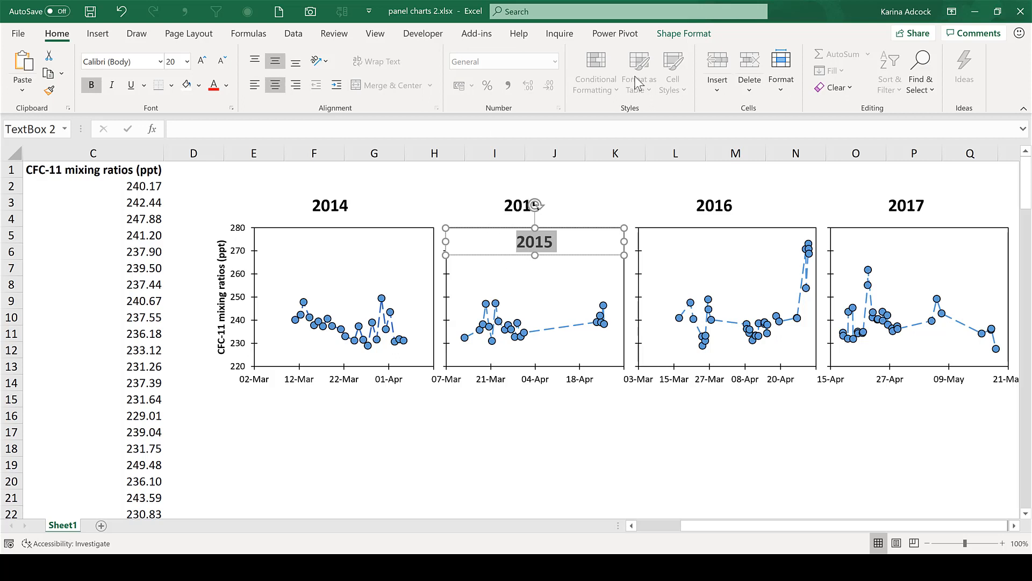
# Remove the fill and outline from the 2015 text box.
pyautogui.click(672, 34)
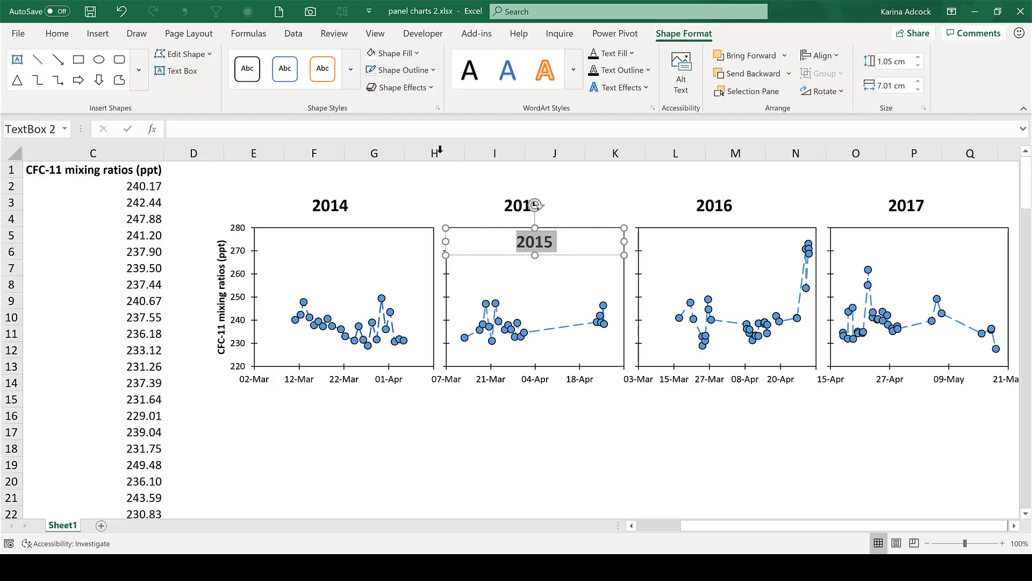
pyautogui.click(393, 53)
pyautogui.click(388, 199)
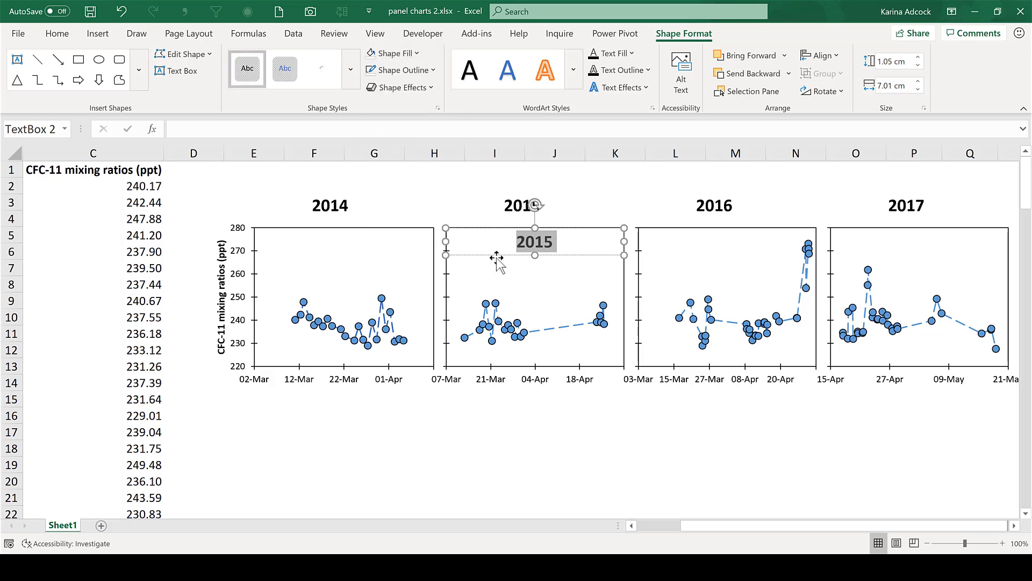
# Nudge the 2015 text box upward in small increments until it straddles the upper edge of the 2015 plot area.
pyautogui.click(492, 257)
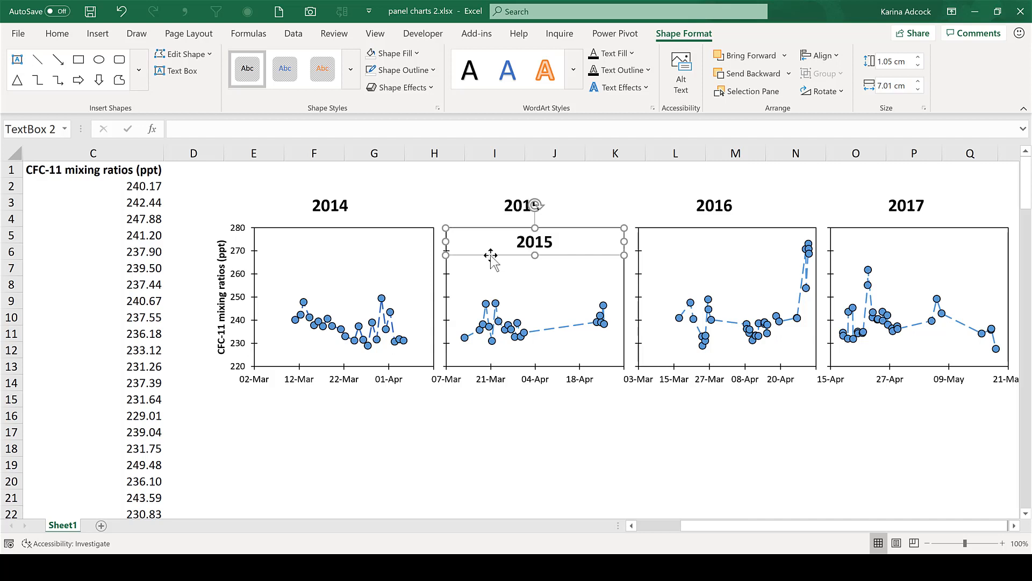
pyautogui.press('Up')
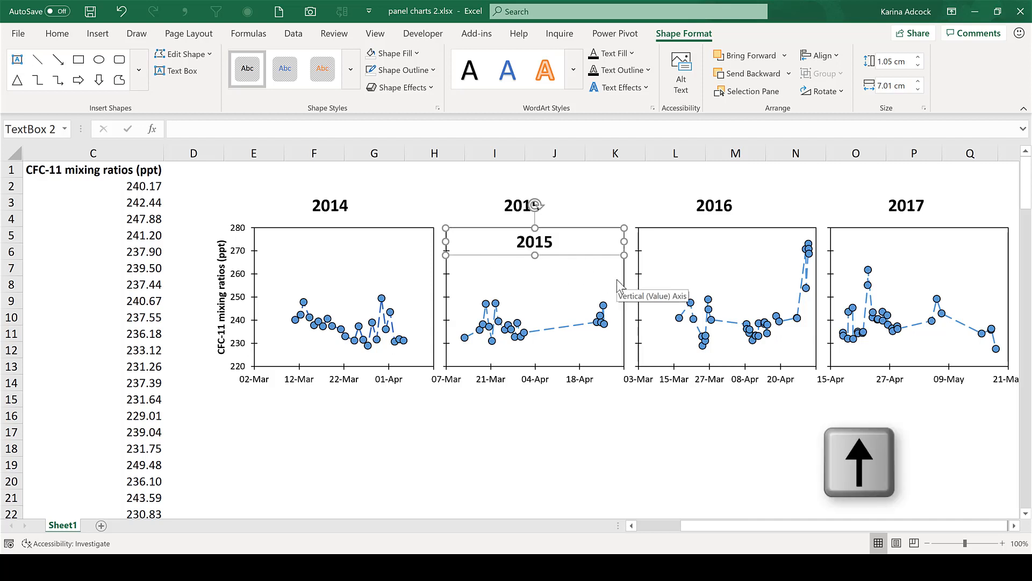
pyautogui.press('Up')
pyautogui.press('Up')
pyautogui.press('Up')
pyautogui.press('Up')
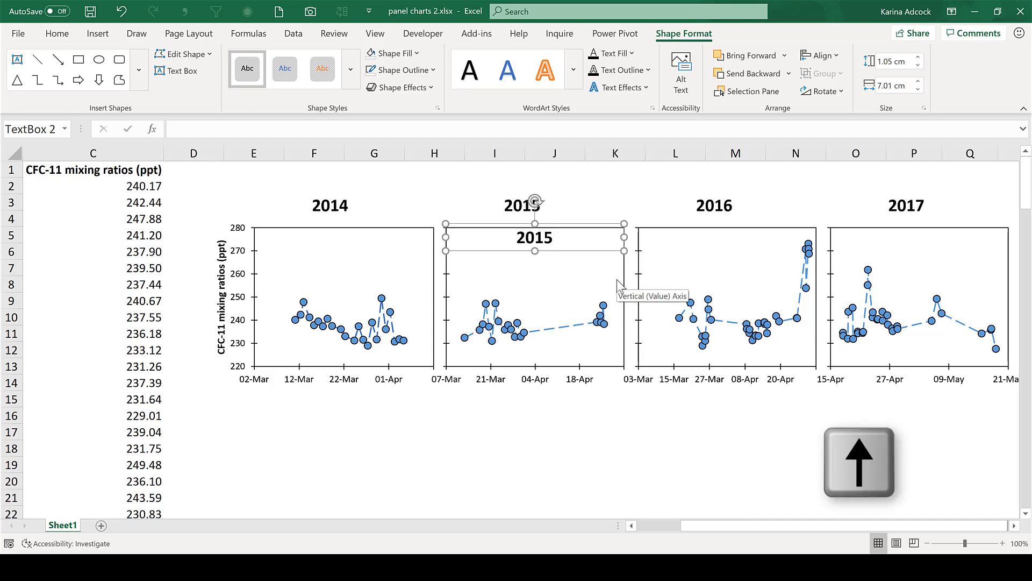
pyautogui.press('Up')
pyautogui.press('Up')
pyautogui.press('Up')
pyautogui.press('Up')
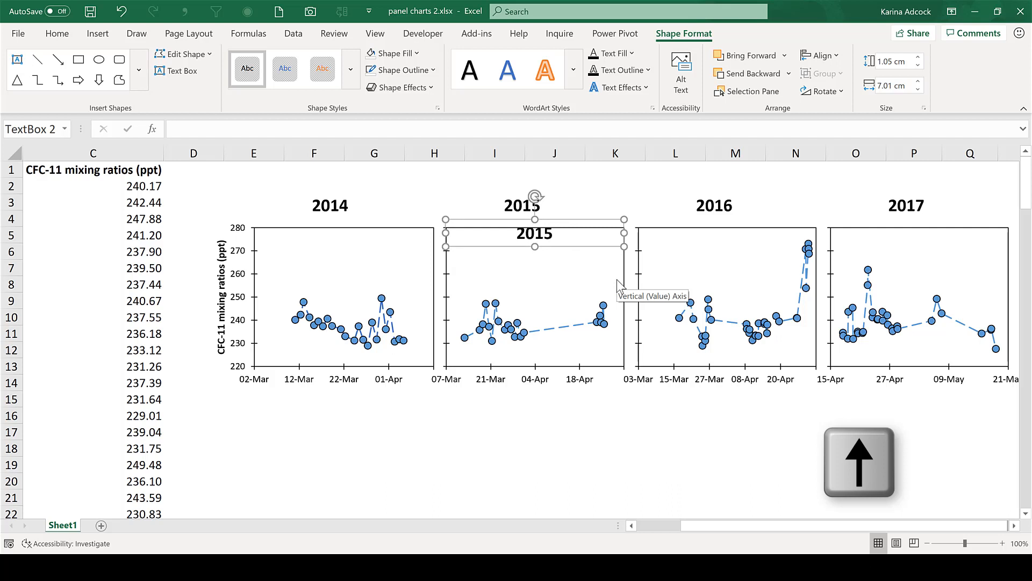
pyautogui.press('Up')
pyautogui.press('Up')
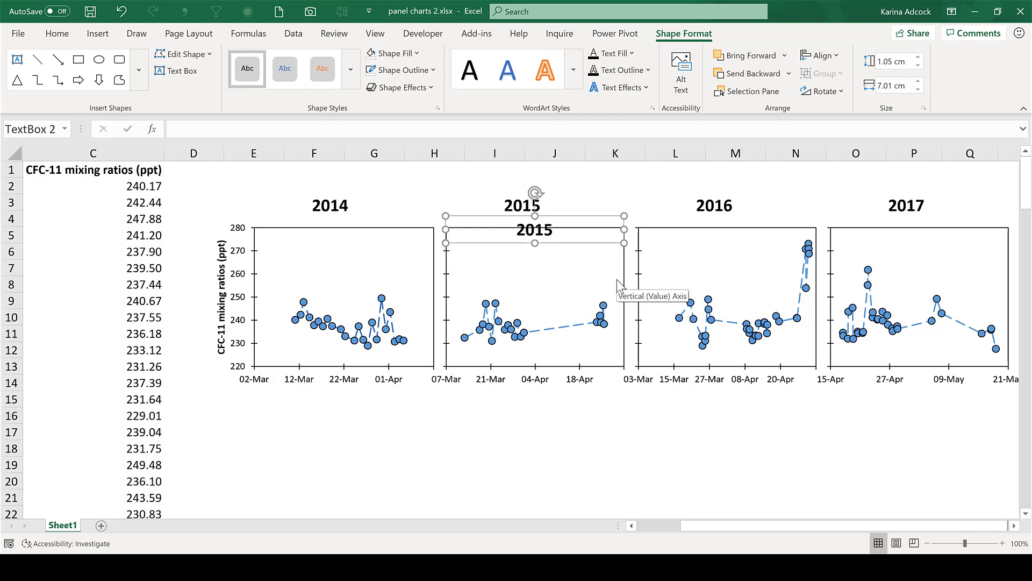
# Hide the original 2015 chart title by setting its font colour to white.
pyautogui.click(521, 205)
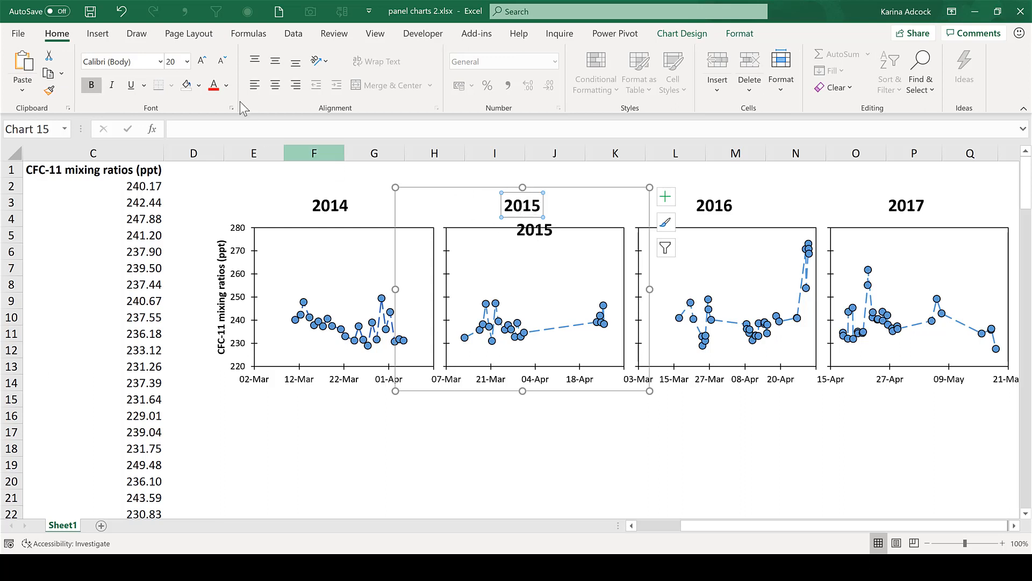
pyautogui.click(227, 85)
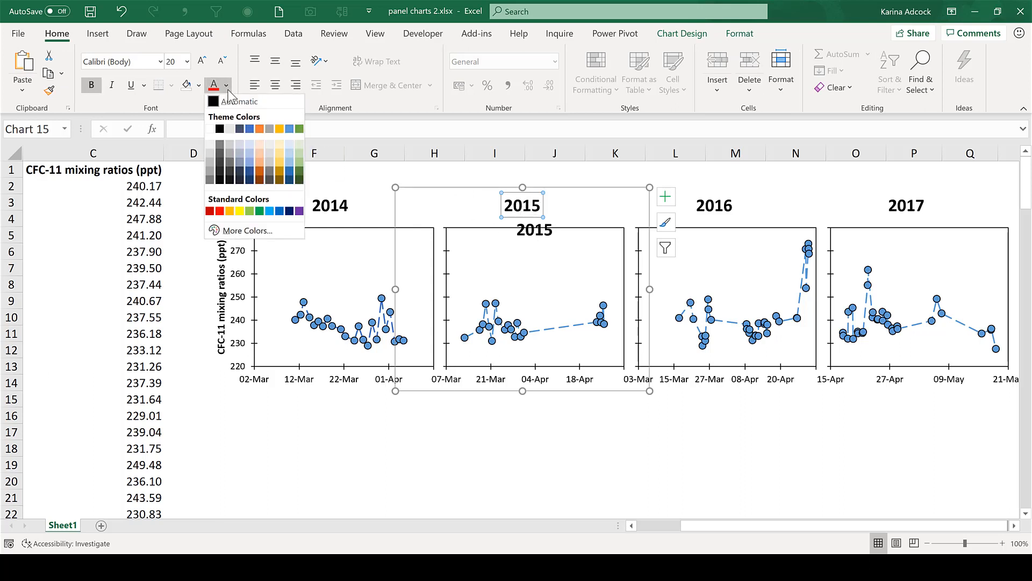
pyautogui.click(210, 129)
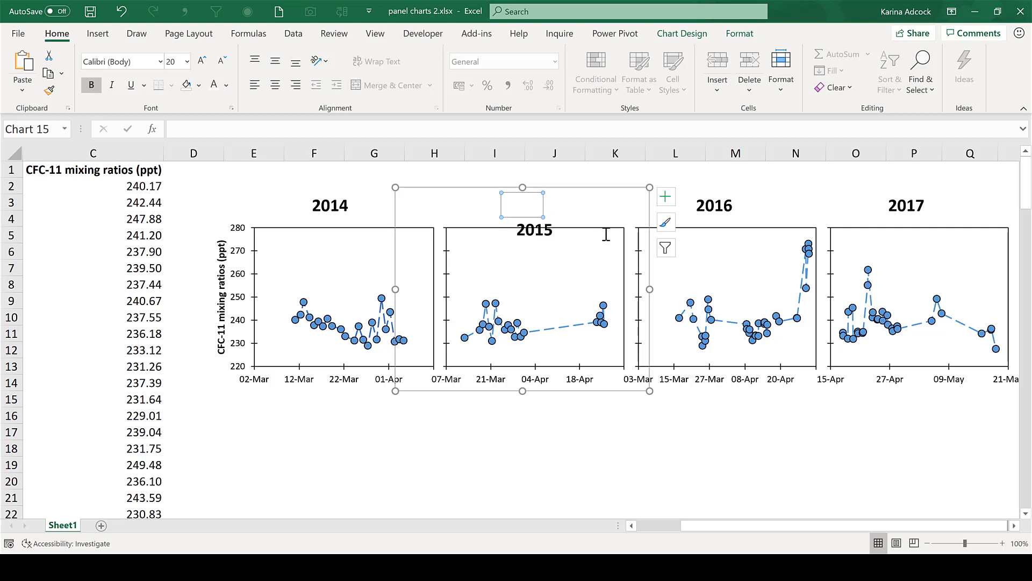
# Try deleting the original 2015 chart title, and undo the deletion.
pyautogui.press('Delete')
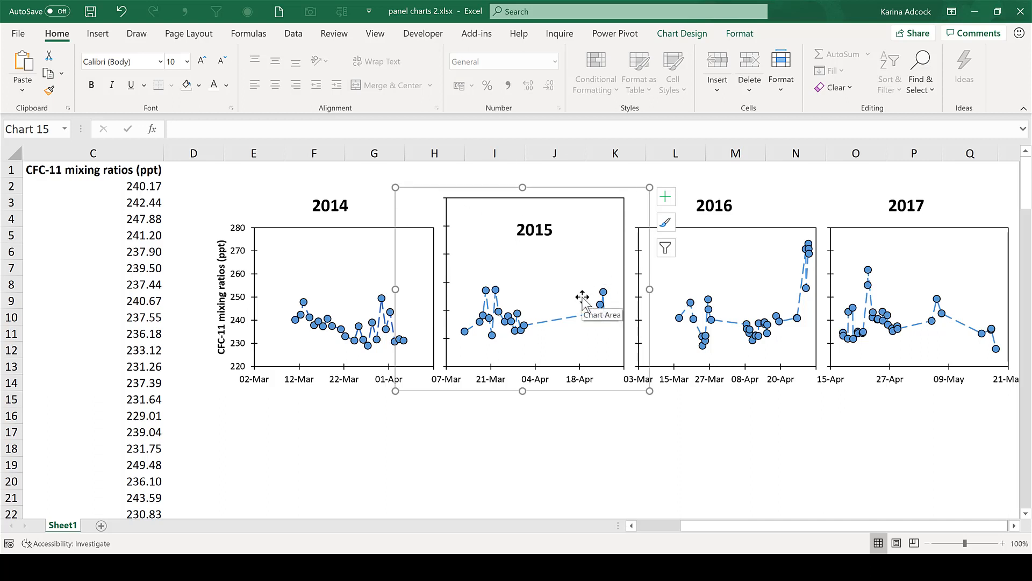
pyautogui.hotkey('ctrl', 'z')
pyautogui.hotkey('ctrl', 'z')
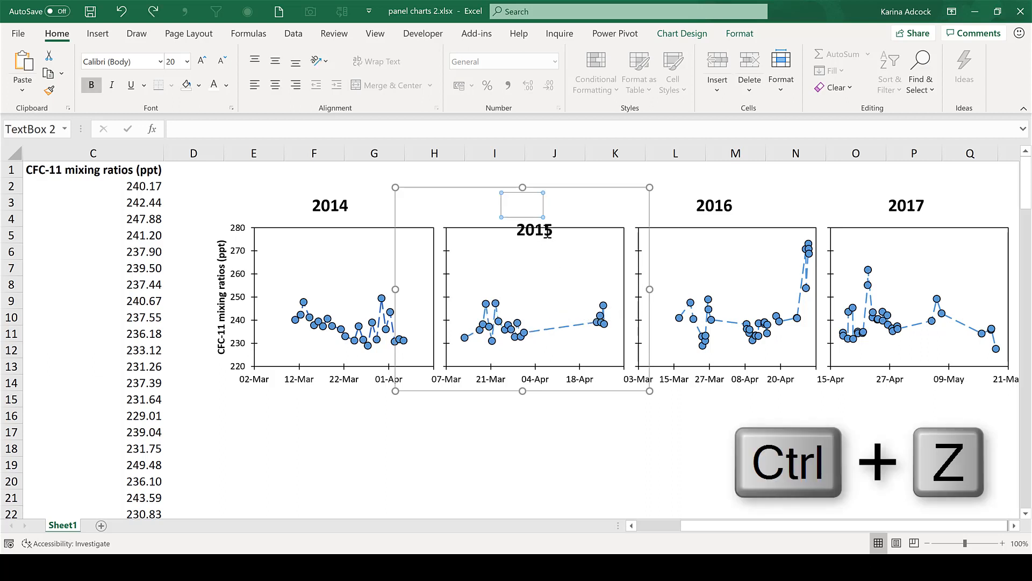
pyautogui.hotkey('ctrl', 'z')
# Nudge the 2015 text box further upward until it sits just above the 2015 plot area as its heading.
pyautogui.press('Up')
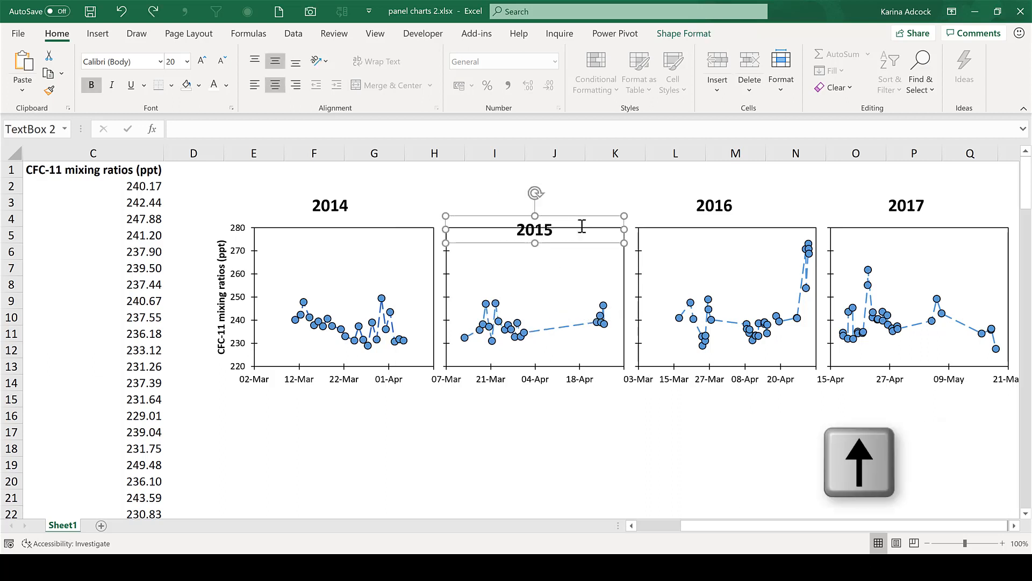
pyautogui.press('Up')
pyautogui.press('Up')
pyautogui.press('Up')
pyautogui.press('Up')
pyautogui.press('Up')
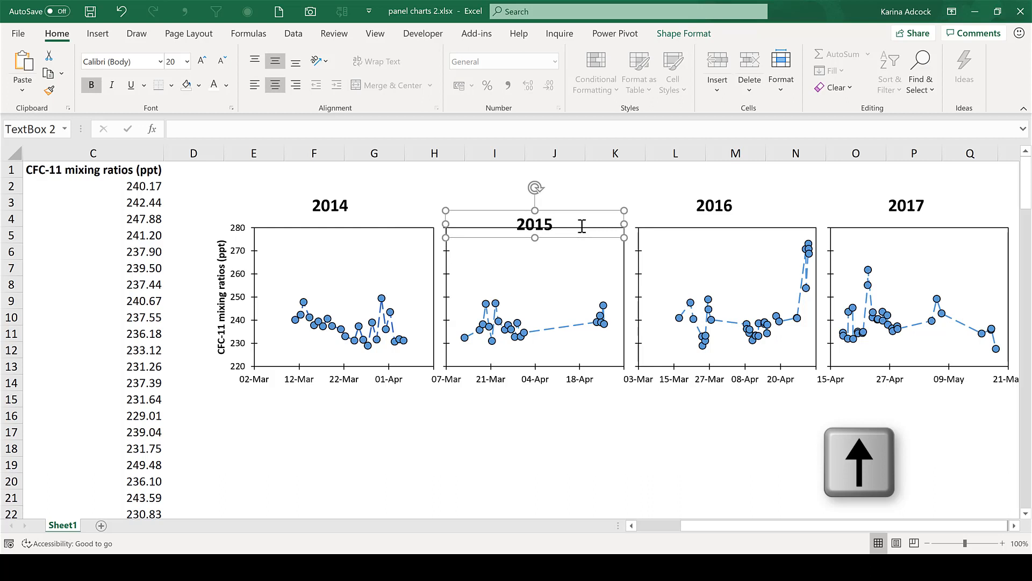
pyautogui.press('Up')
pyautogui.press('Up')
pyautogui.press('Up')
pyautogui.press('Up')
pyautogui.press('Up')
pyautogui.press('Up')
pyautogui.press('Up')
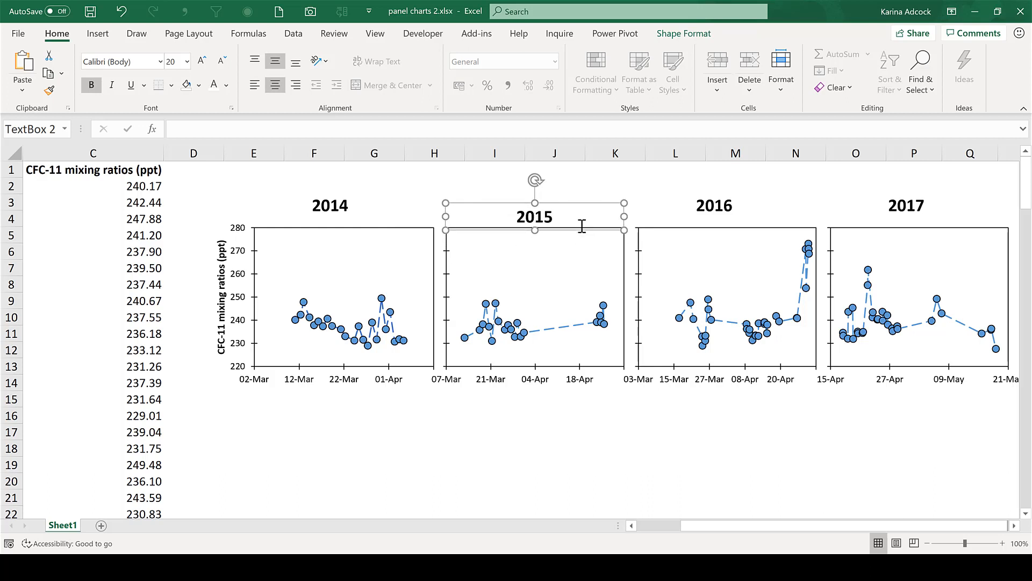
pyautogui.press('Up')
pyautogui.press('Up')
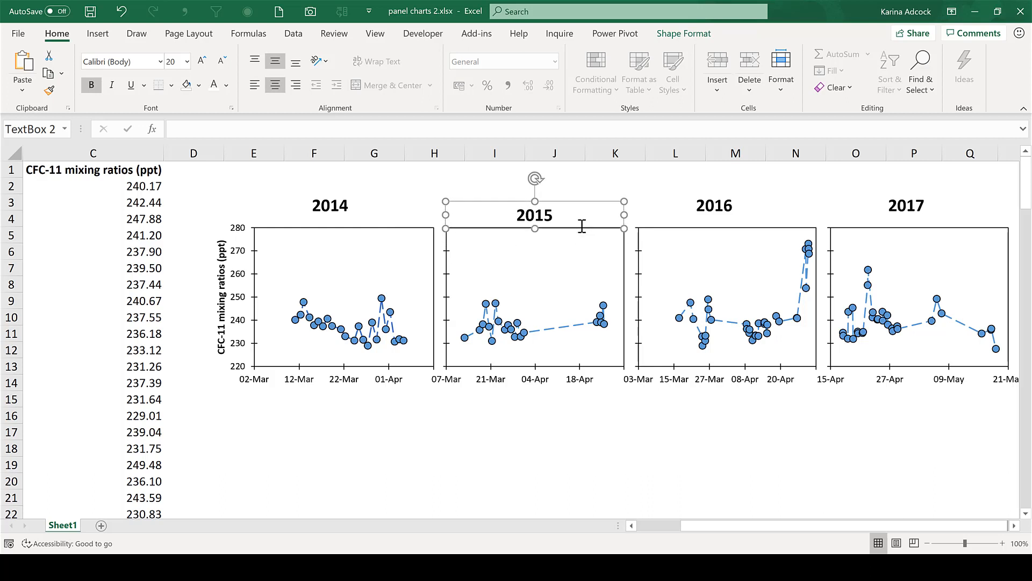
# Duplicate the 2015 text box, align the copy with the width of the 2016 plot area and change its text to 2016.
pyautogui.hotkey('ctrl', 'd')
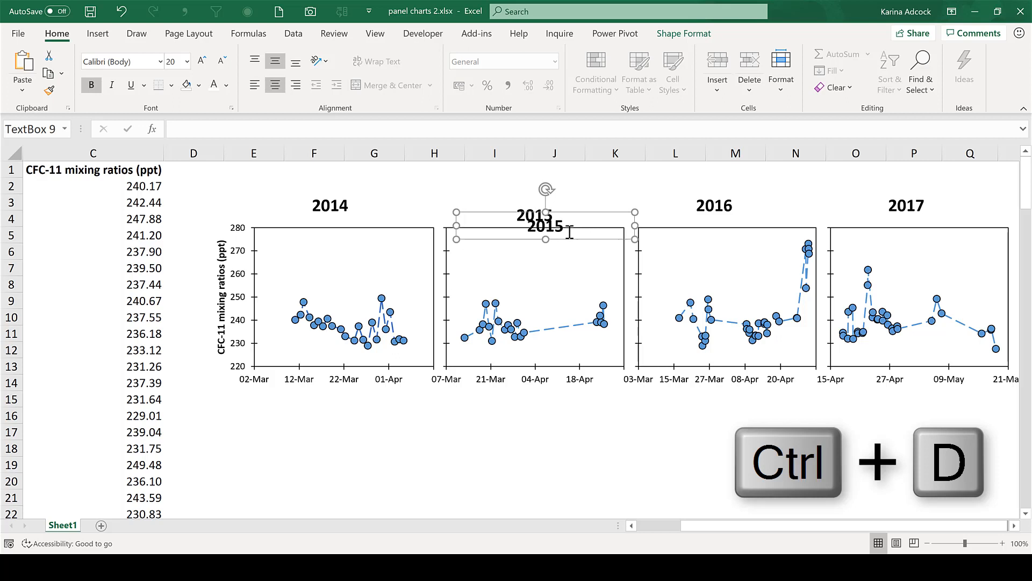
pyautogui.moveTo(555, 242); pyautogui.dragTo(734, 235)
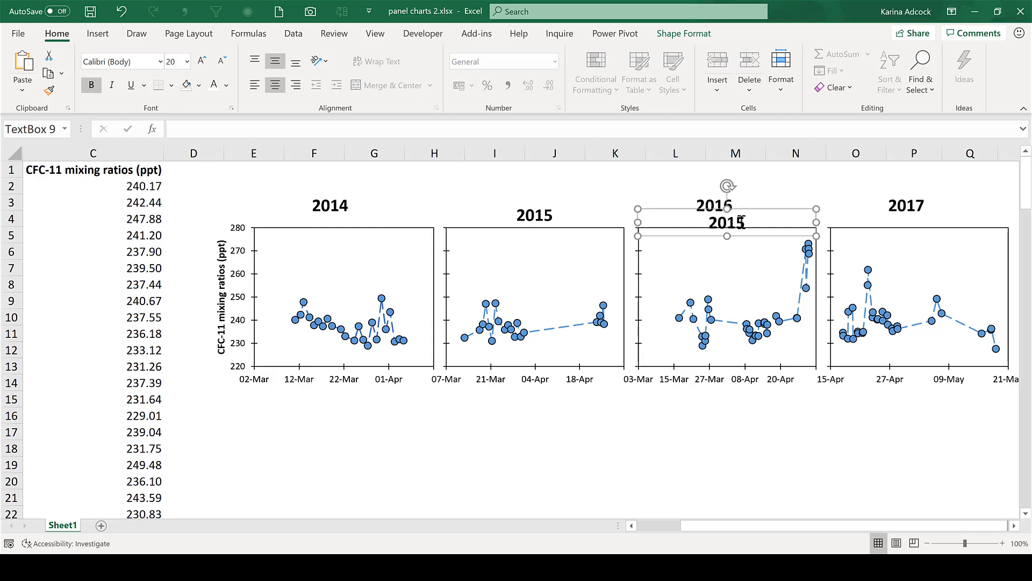
pyautogui.click(751, 225)
pyautogui.press('BackSpace')
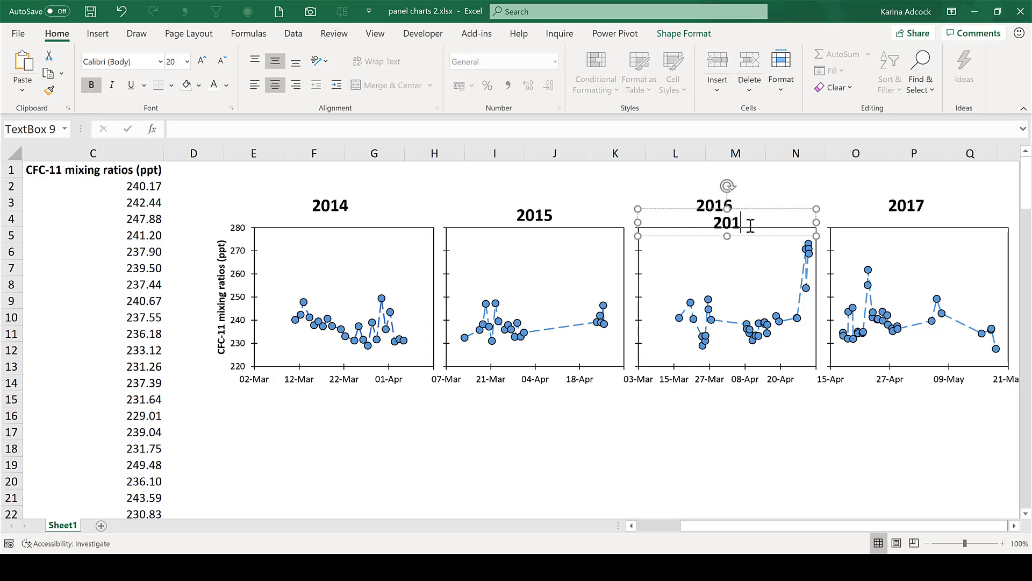
pyautogui.write('6')
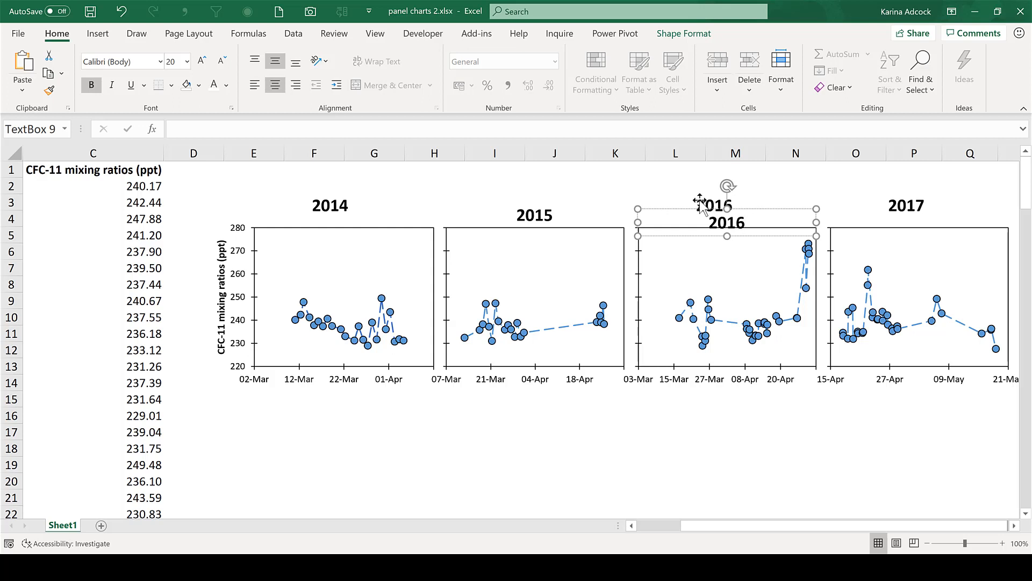
# Hide the original 2016 chart title by setting its font colour to white.
pyautogui.click(696, 172)
pyautogui.click(712, 198)
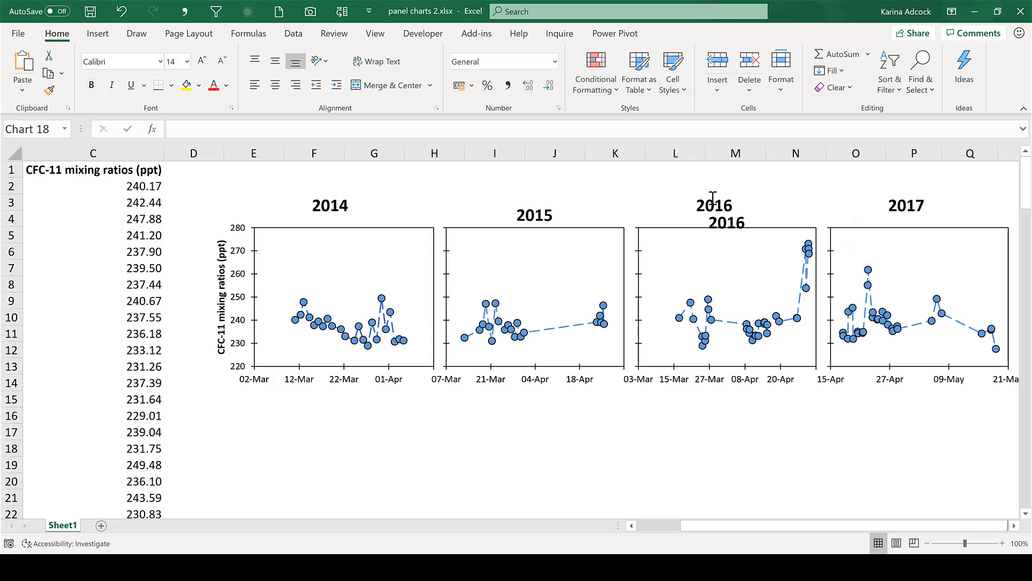
pyautogui.click(214, 84)
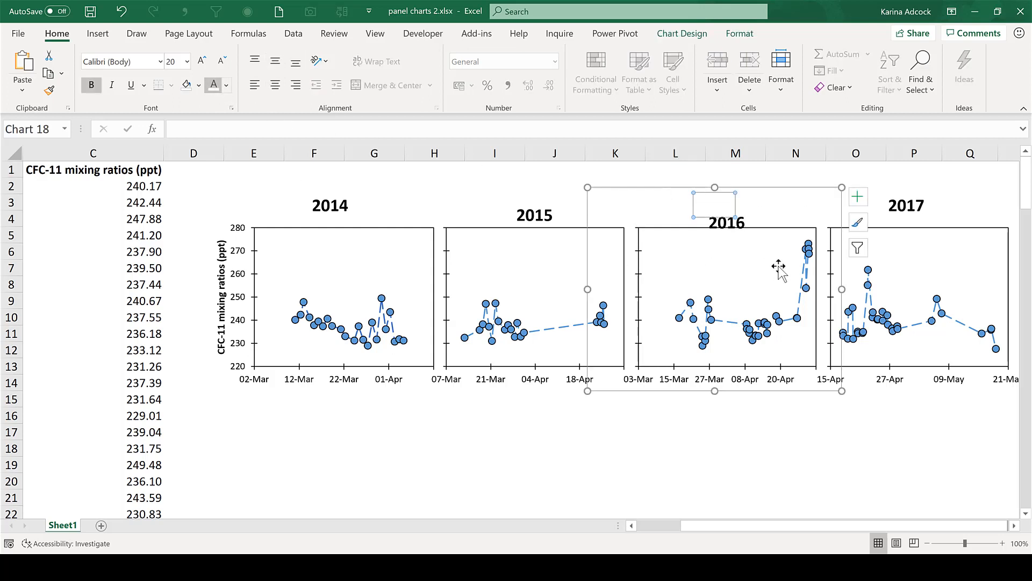
# Nudge the 2016 text box upward until it sits just above the 2016 plot area as its heading.
pyautogui.click(740, 226)
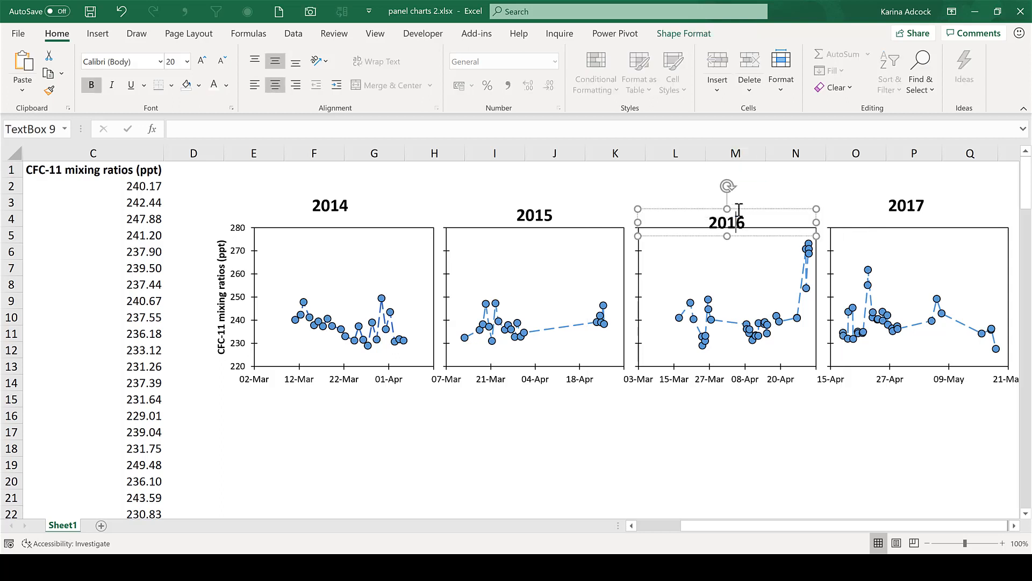
pyautogui.press('Up')
pyautogui.press('Up')
pyautogui.press('Up')
pyautogui.press('Up')
pyautogui.press('Up')
pyautogui.press('Up')
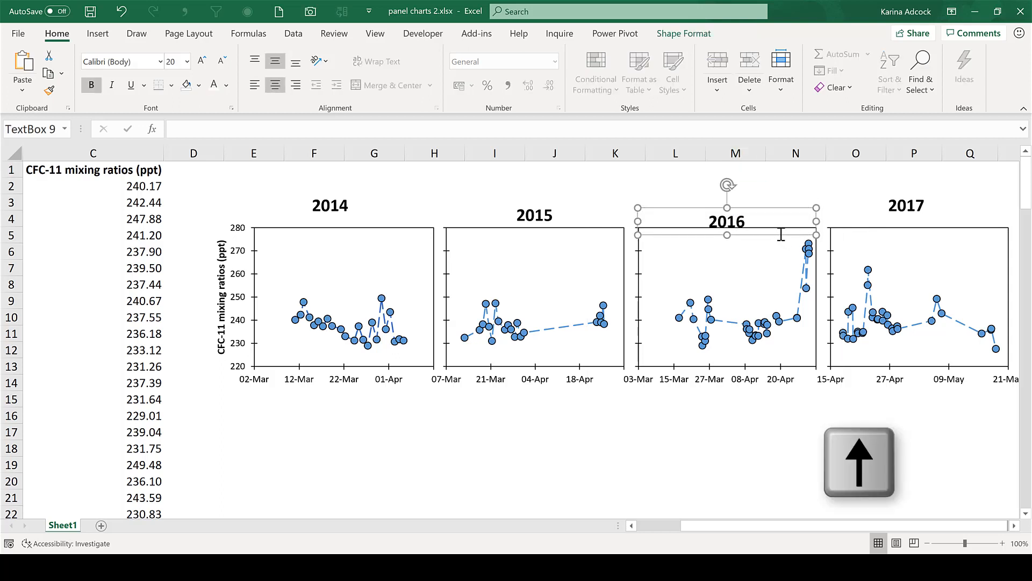
pyautogui.press('Up')
pyautogui.press('Up')
pyautogui.press('Up')
pyautogui.press('Up')
pyautogui.press('Up')
pyautogui.press('Up')
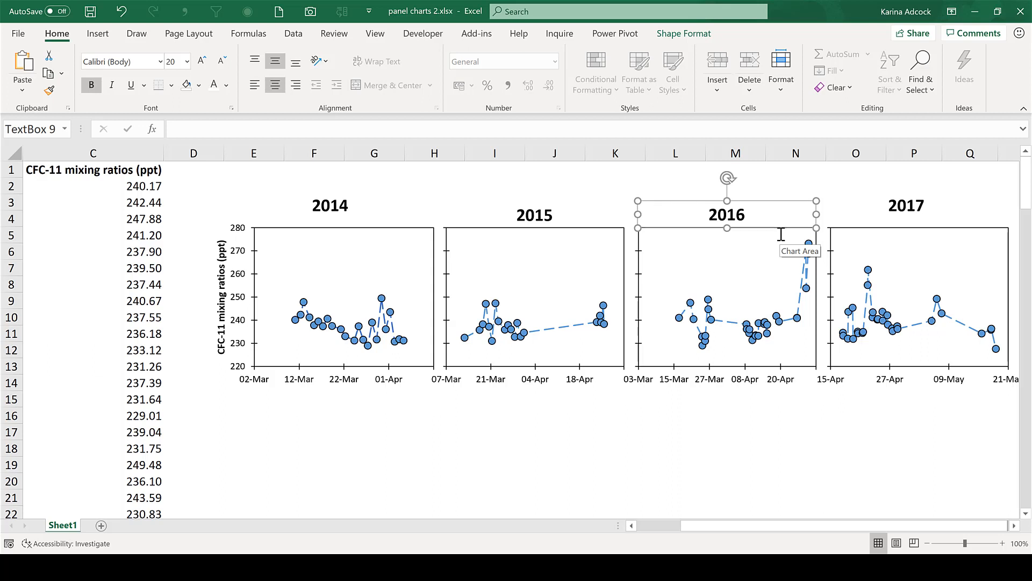
# Place a copy of the heading text box reading 2017 above the 2017 plot area and hide the original 2017 chart title.
pyautogui.moveTo(775, 232); pyautogui.dragTo(940, 215)
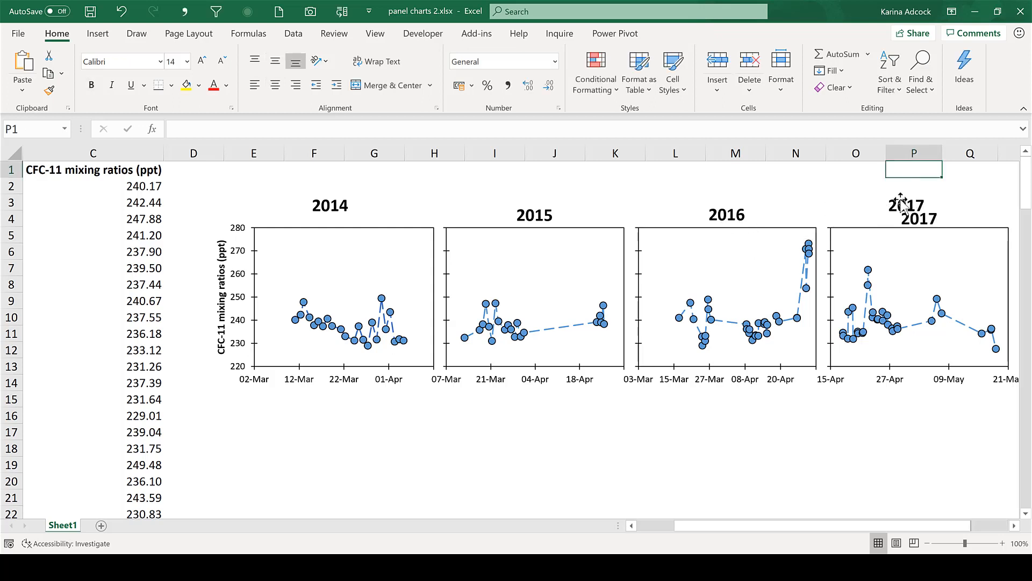
pyautogui.click(901, 201)
pyautogui.press('Delete')
pyautogui.click(926, 170)
# Duplicate the 2017 text box, align the copy with the width of the 2014 plot area and change its text to 2014.
pyautogui.moveTo(928, 207); pyautogui.dragTo(321, 212)
pyautogui.hotkey('ctrl', 'd')
pyautogui.click(362, 226)
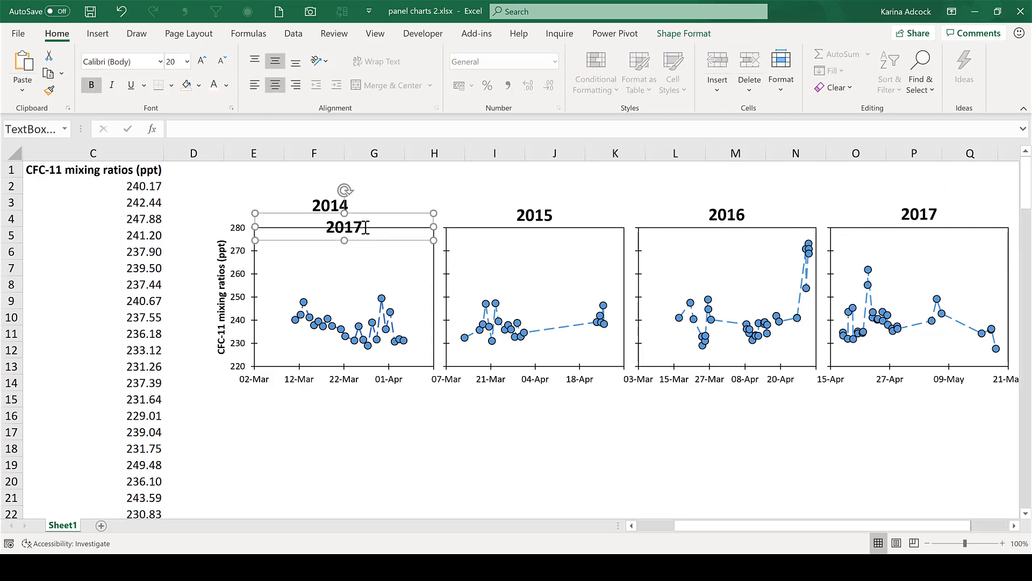
pyautogui.press('BackSpace')
pyautogui.write('4')
# Hide the original 2014 chart title and nudge the 2014 text box upward until it sits just above the 2014 plot area.
pyautogui.click(325, 204)
pyautogui.press('Delete')
pyautogui.click(362, 218)
pyautogui.press('Up')
pyautogui.press('Up')
pyautogui.press('Up')
pyautogui.press('Up')
pyautogui.press('Up')
pyautogui.press('Up')
pyautogui.press('Up')
pyautogui.press('Up')
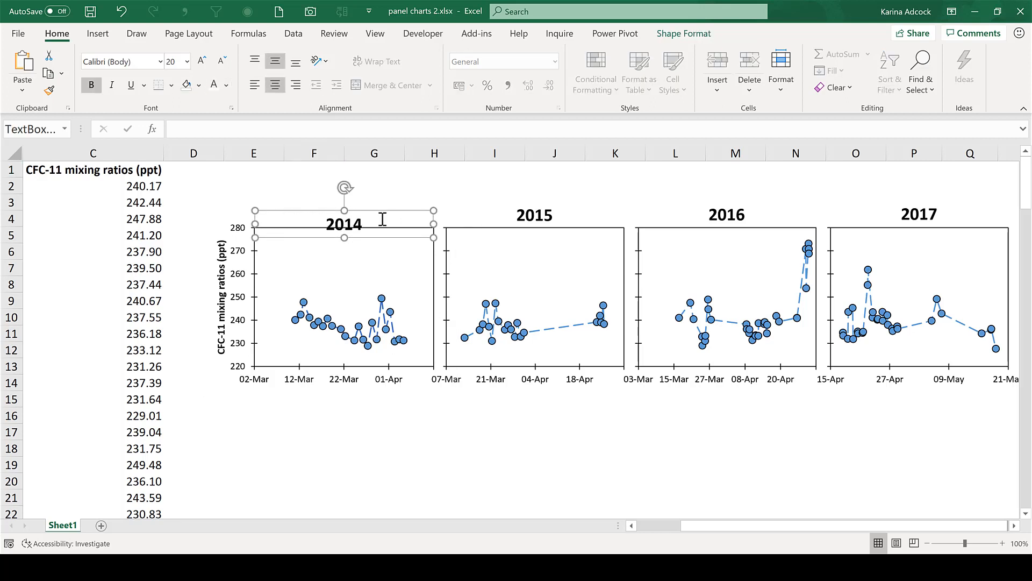
pyautogui.click(394, 168)
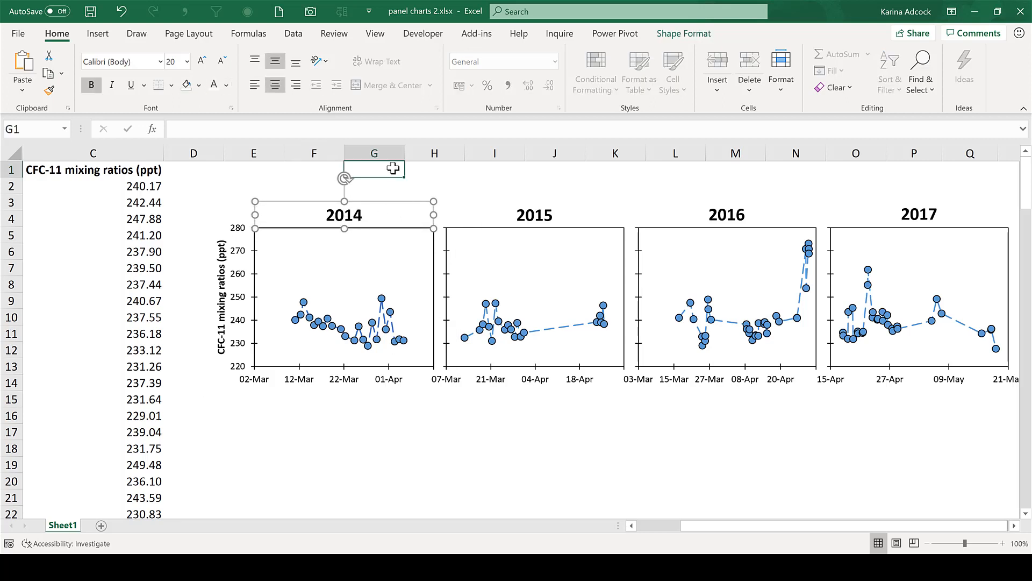
# Select the 2014, 2015, 2016 and 2017 heading text boxes together and align them with Align Middle.
pyautogui.click(364, 216)
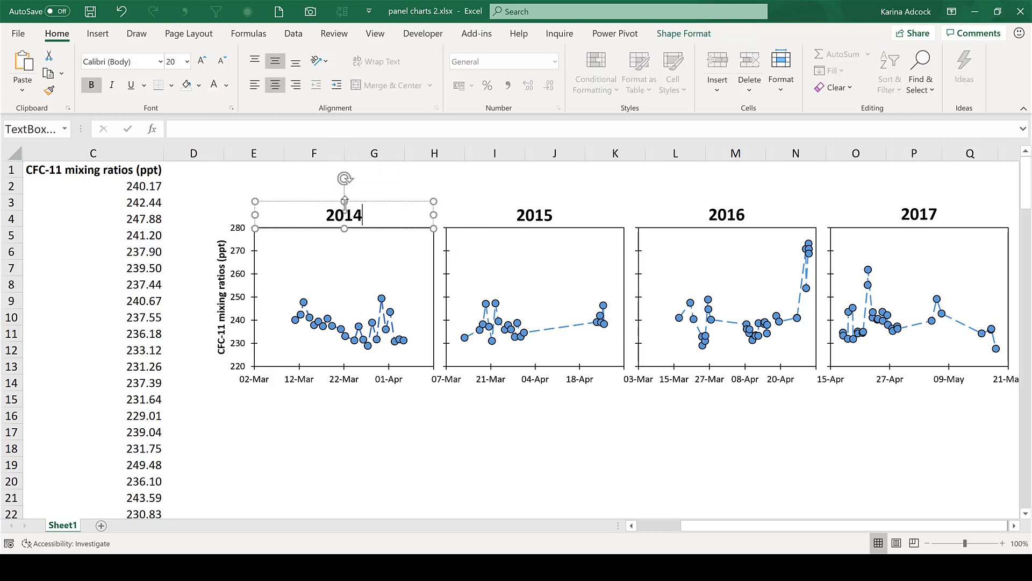
pyautogui.click(361, 200)
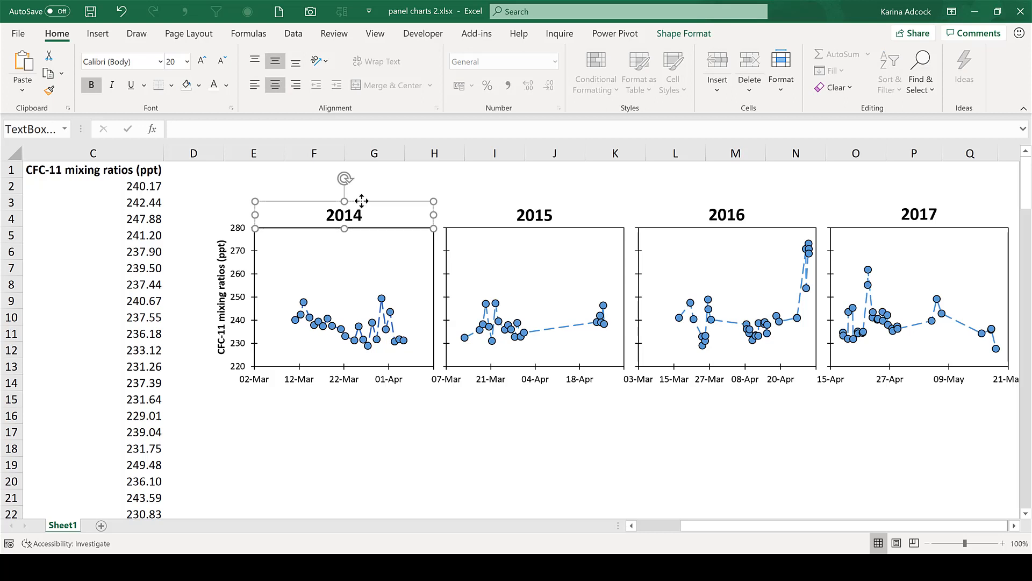
pyautogui.keyDown('ctrl'); pyautogui.click(529, 226); pyautogui.keyUp('ctrl')
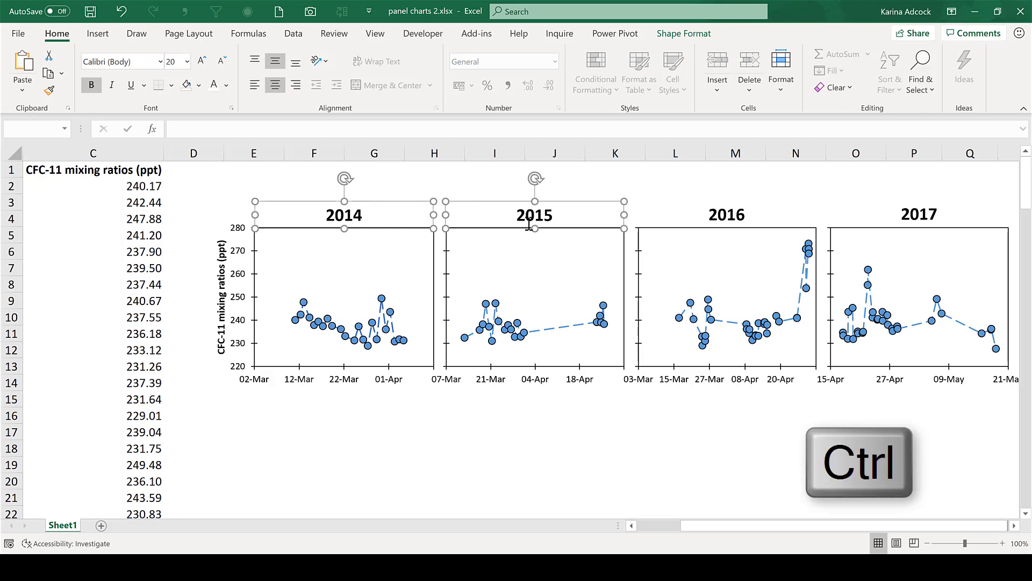
pyautogui.keyDown('ctrl'); pyautogui.click(672, 214); pyautogui.keyUp('ctrl')
pyautogui.keyDown('ctrl'); pyautogui.click(866, 209); pyautogui.keyUp('ctrl')
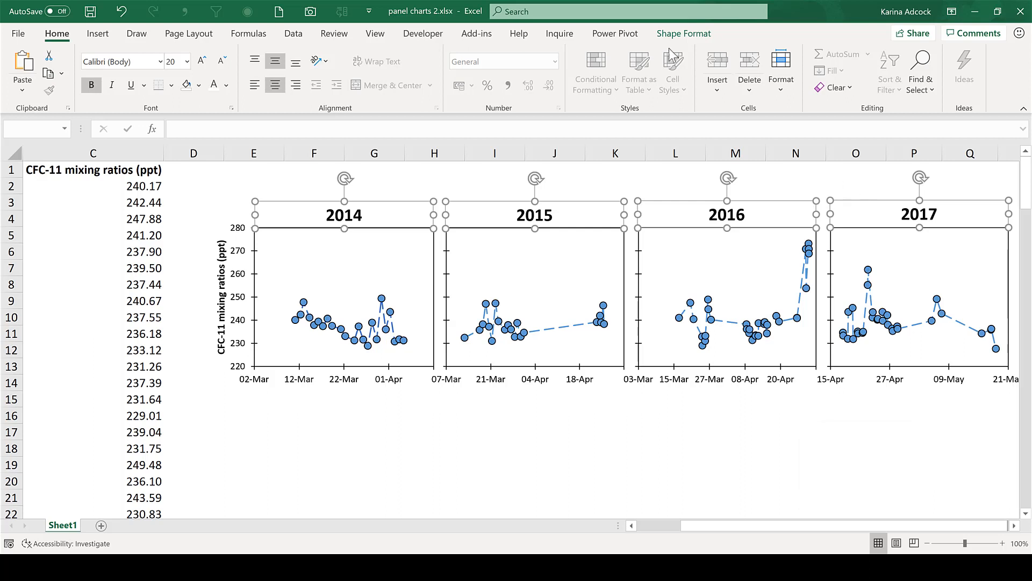
pyautogui.click(676, 33)
pyautogui.click(819, 56)
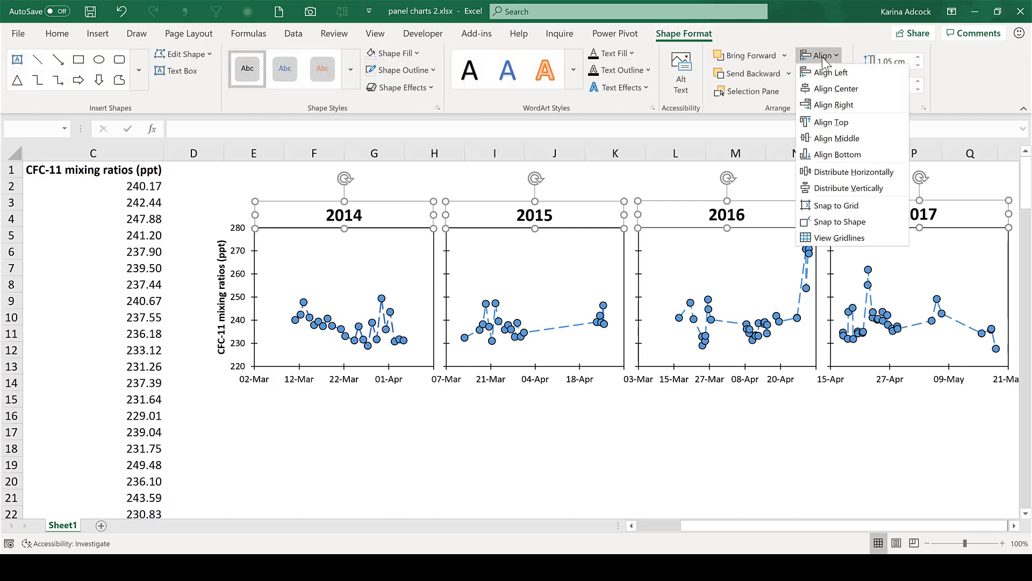
pyautogui.click(836, 140)
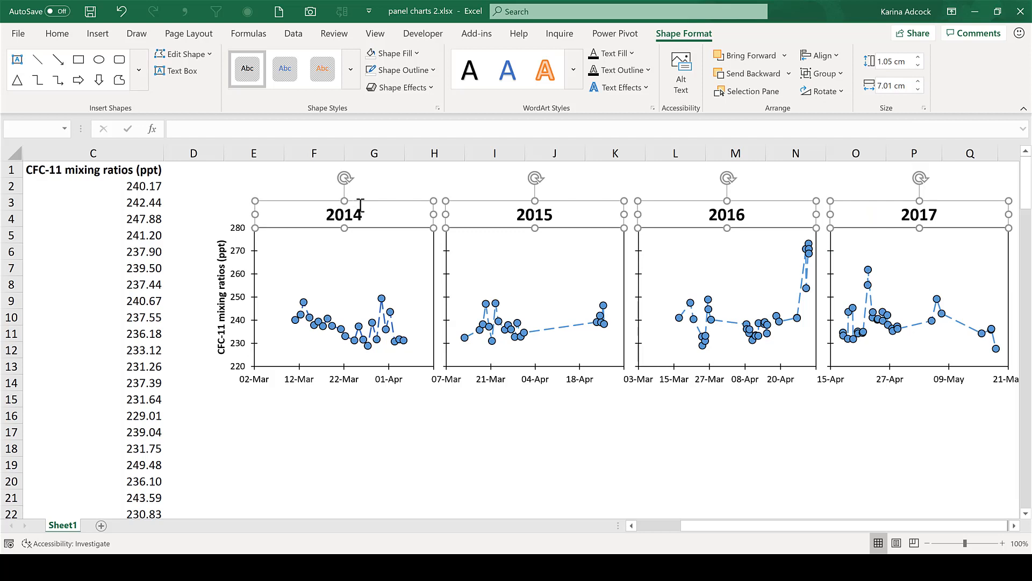
pyautogui.click(463, 413)
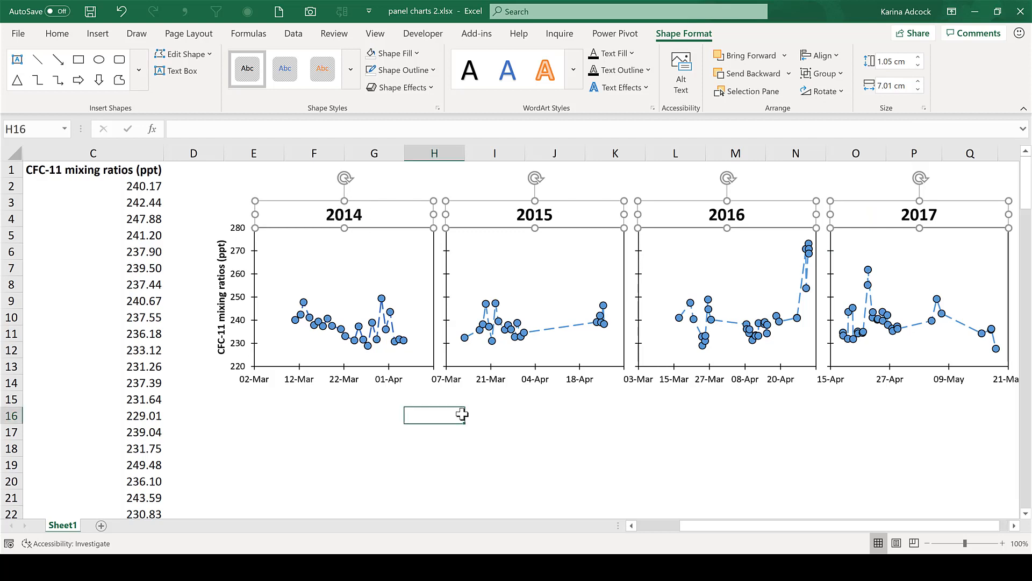
# Duplicate the 2015 chart and move the copy below the panel, into the empty cells under the 2015 plot.
pyautogui.click(1014, 526)
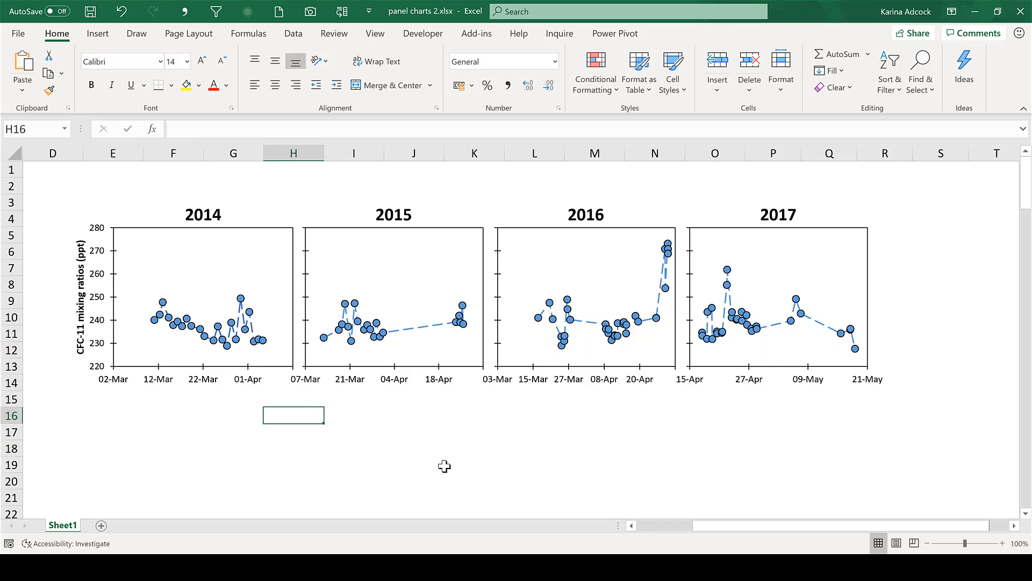
pyautogui.click(418, 262)
pyautogui.hotkey('ctrl', 'd')
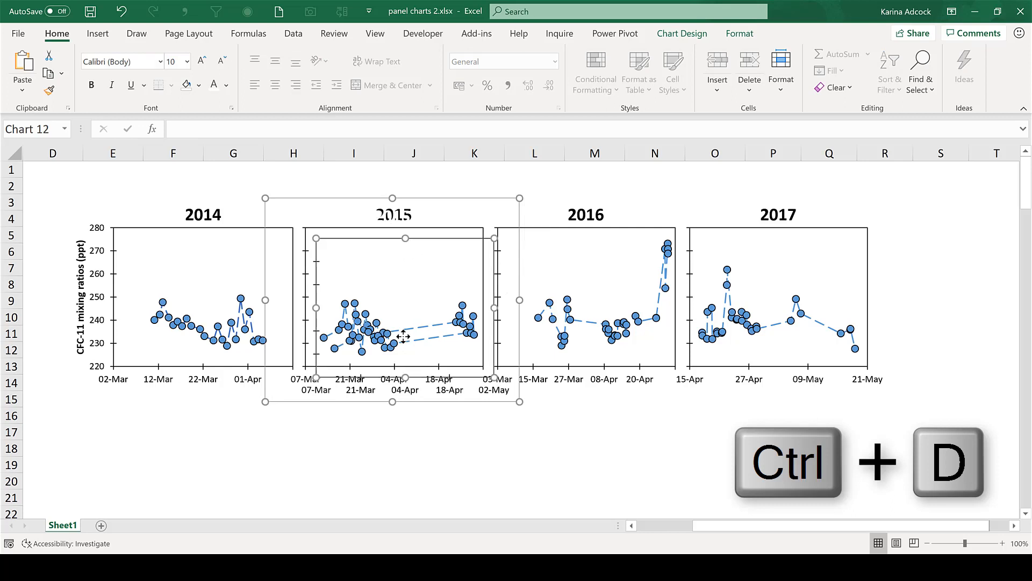
pyautogui.click(413, 199)
pyautogui.moveTo(412, 199); pyautogui.dragTo(412, 408)
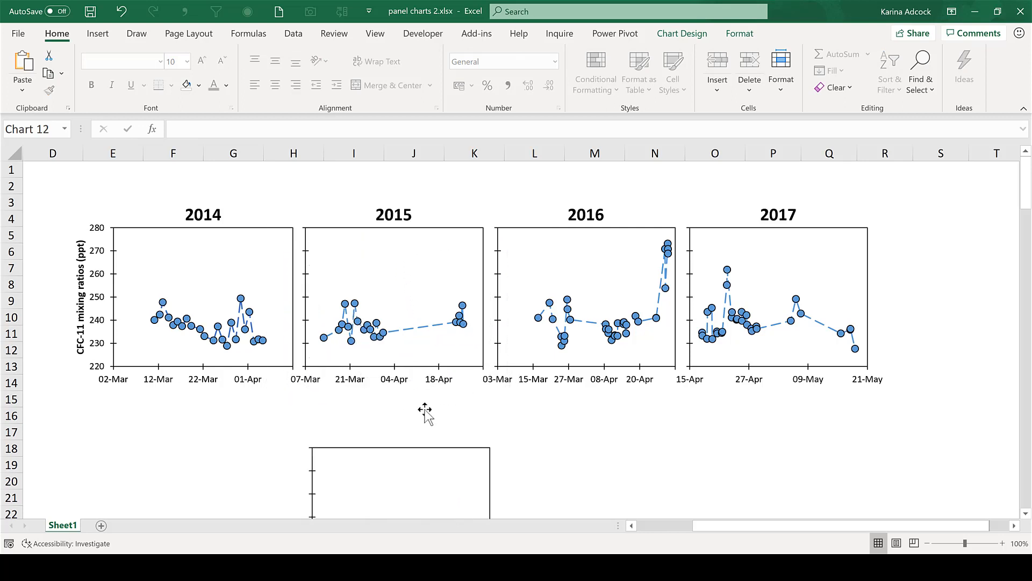
pyautogui.scroll(-3, 550, 405)
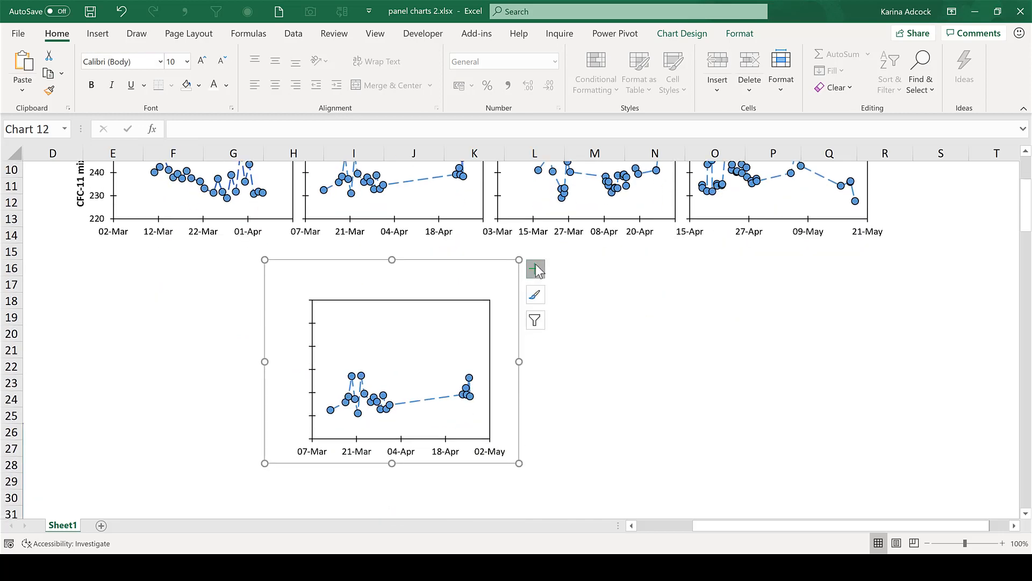
# Add a legend at the top of the copied chart and move it up above the plot area.
pyautogui.click(535, 269)
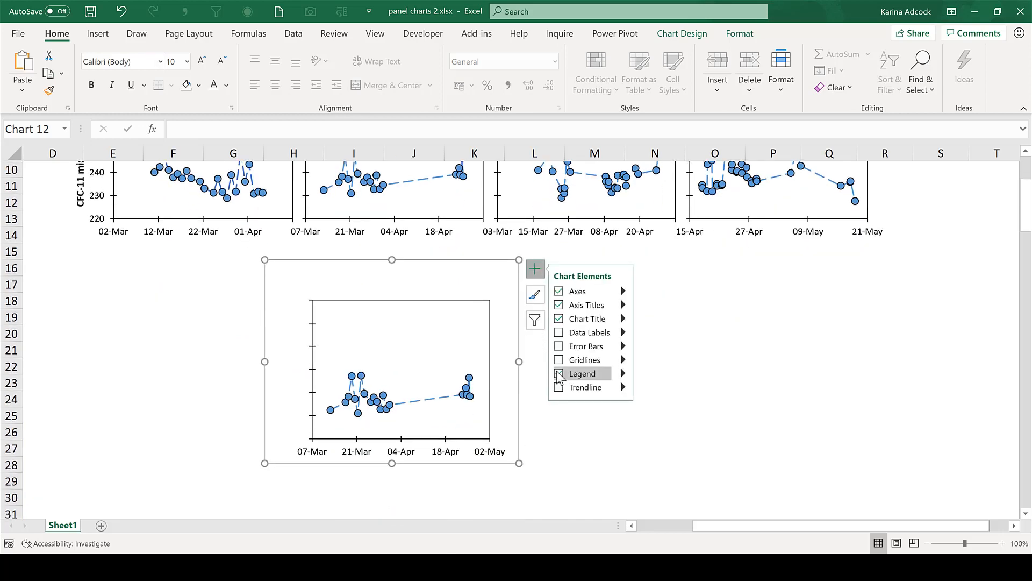
pyautogui.click(558, 376)
pyautogui.click(622, 373)
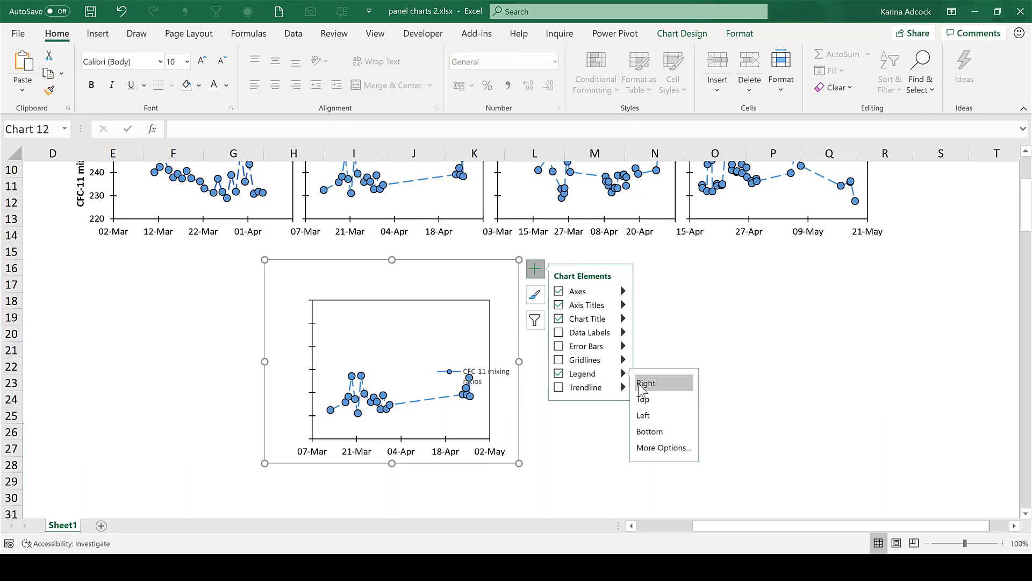
pyautogui.click(643, 399)
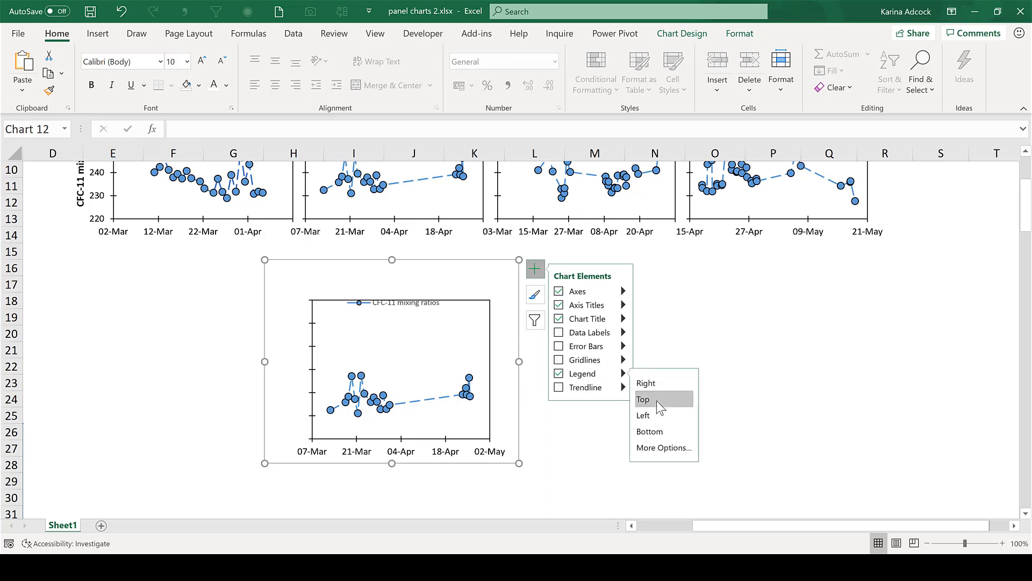
pyautogui.click(387, 308)
pyautogui.moveTo(387, 307); pyautogui.dragTo(379, 285)
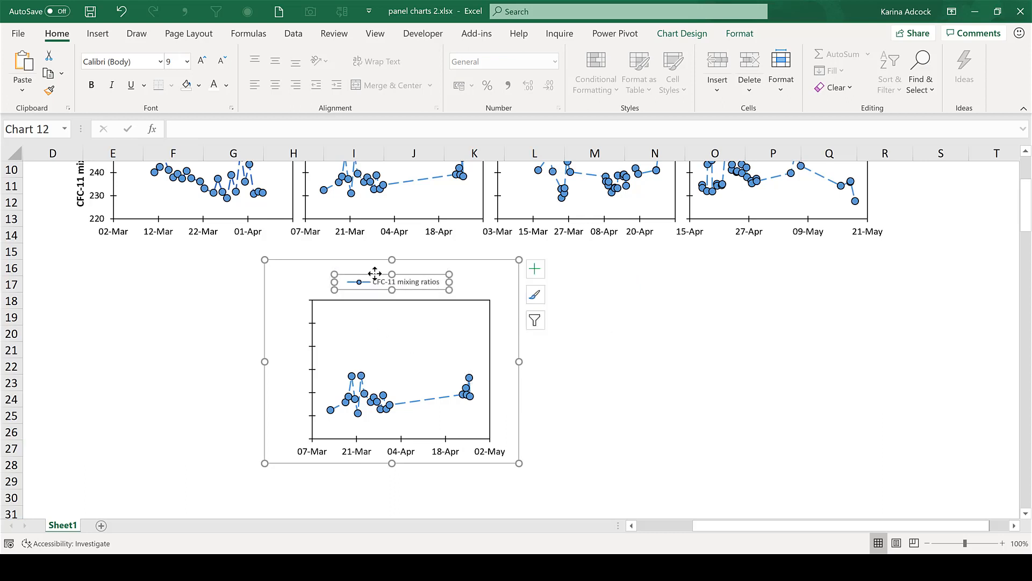
# Format the legend text of the copied chart as bold, 14 pt and black.
pyautogui.click(91, 84)
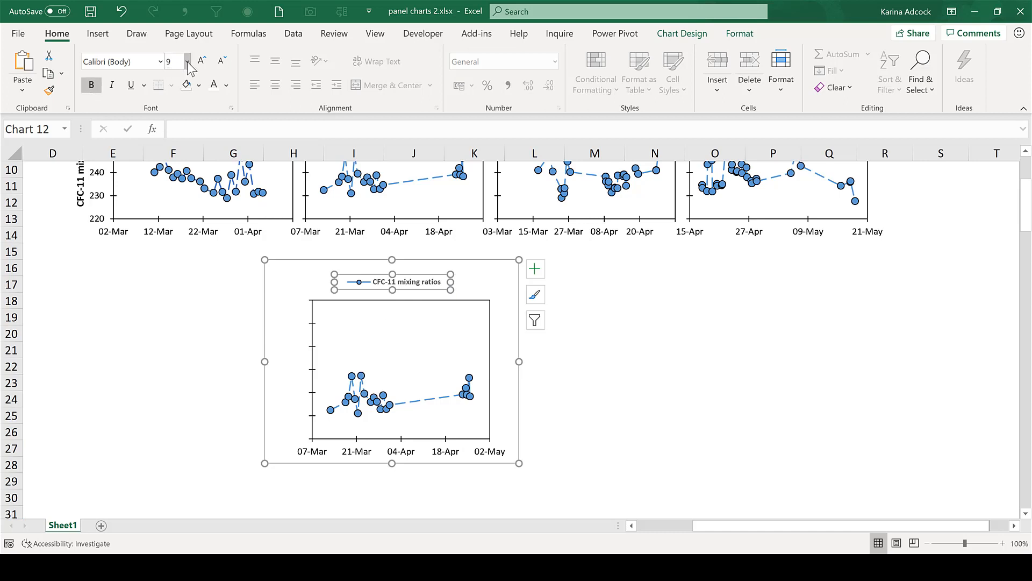
pyautogui.click(187, 61)
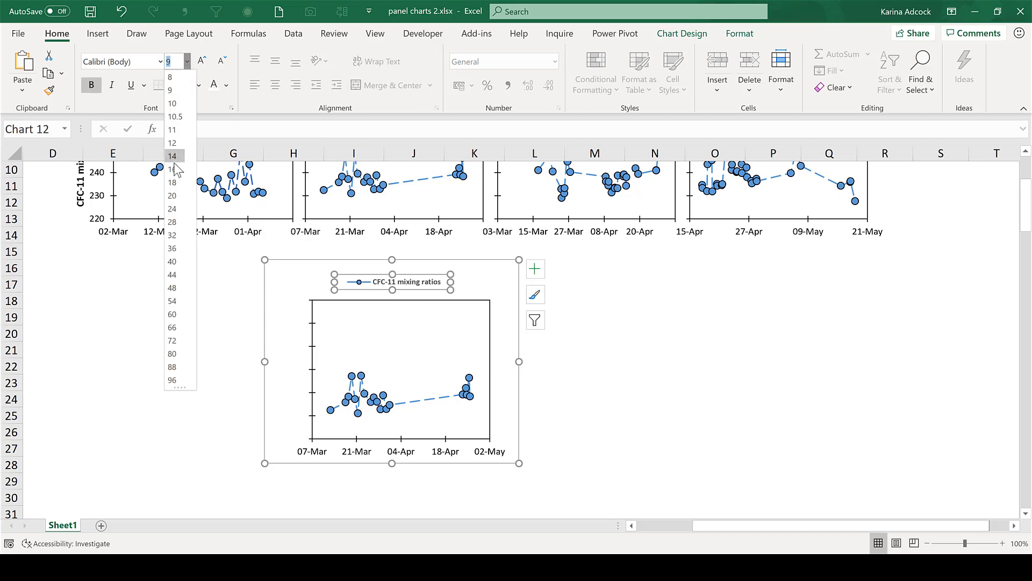
pyautogui.click(227, 86)
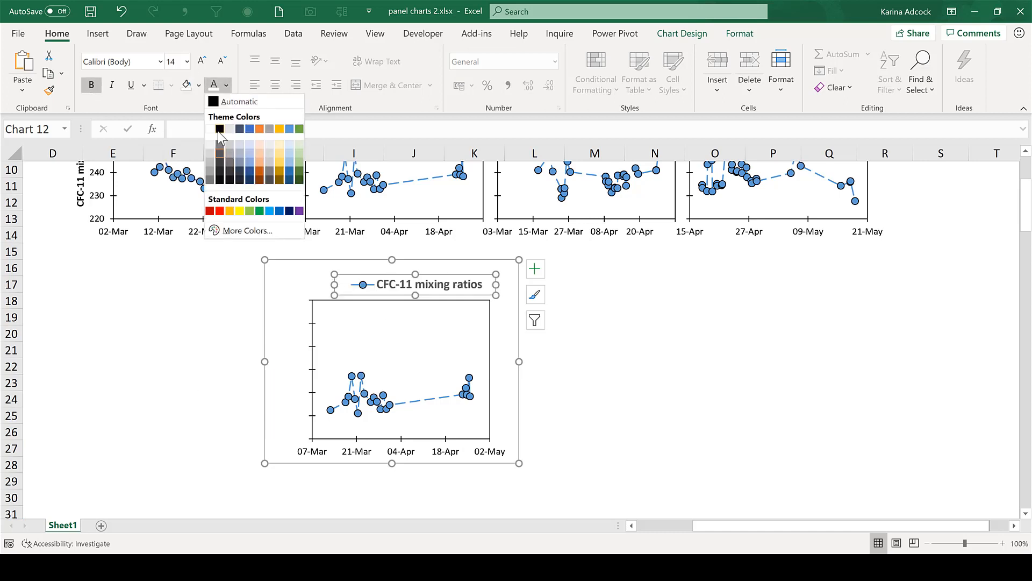
pyautogui.click(216, 129)
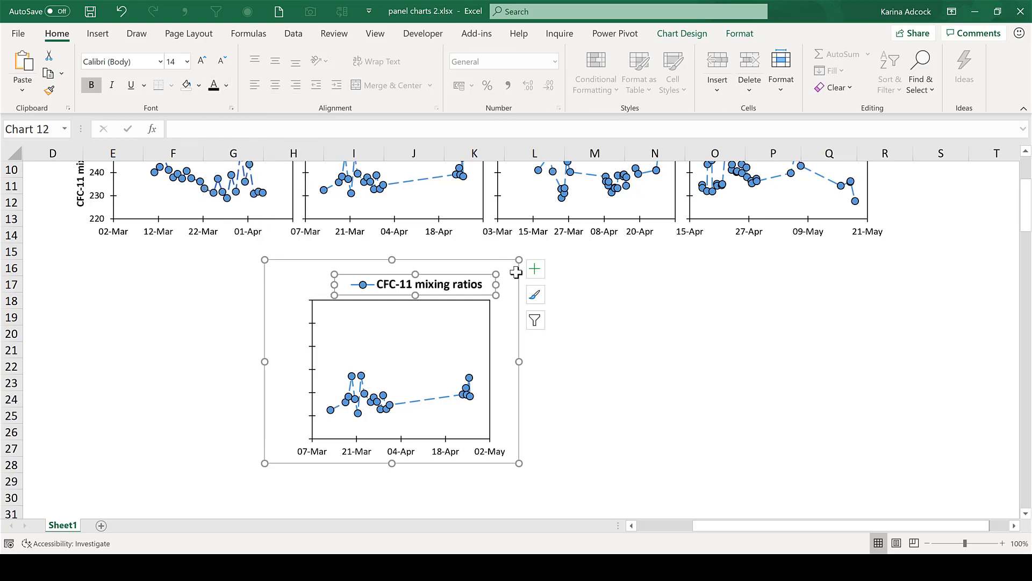
# Remove the axes, axis titles and chart title from the copied chart, keeping only its legend.
pyautogui.click(537, 271)
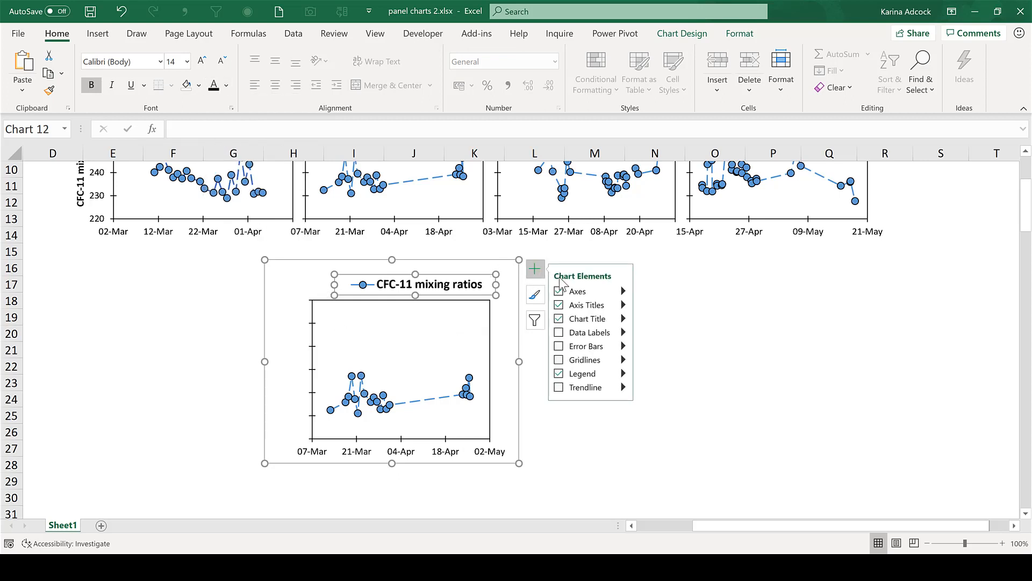
pyautogui.click(561, 291)
pyautogui.click(562, 305)
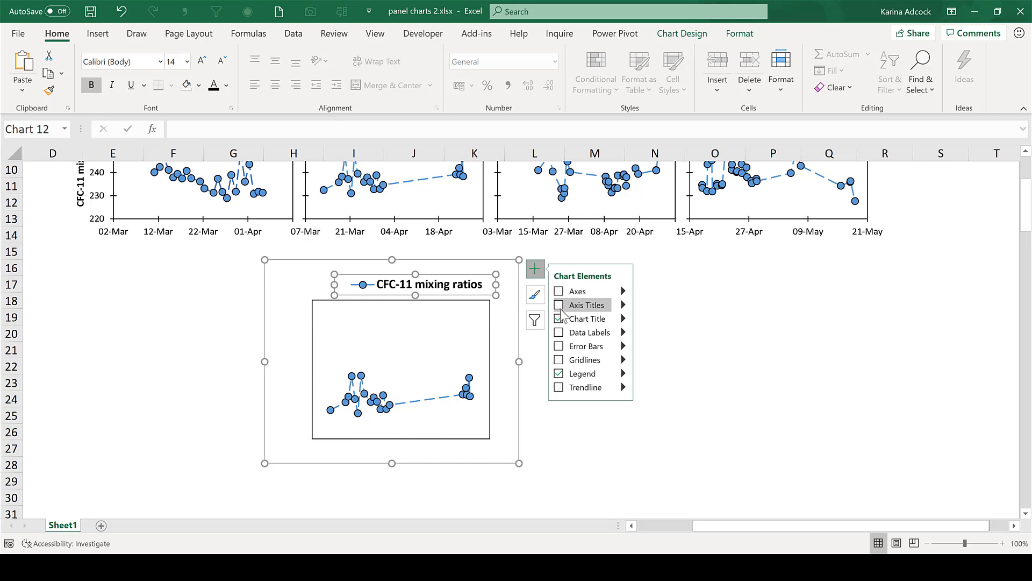
pyautogui.click(559, 318)
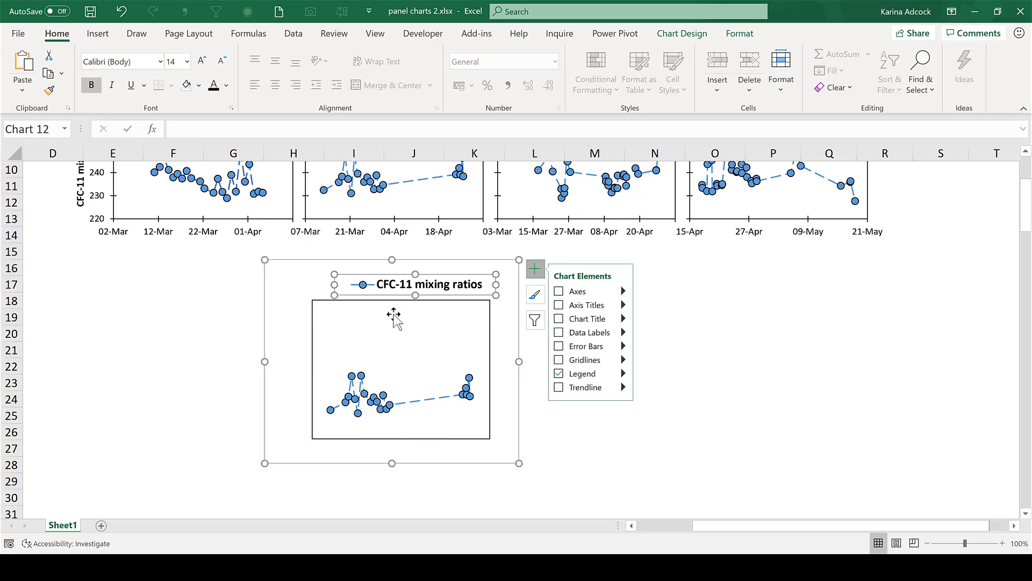
# Set the copied chart's plot area border to No line and close the formatting options.
pyautogui.click(396, 322)
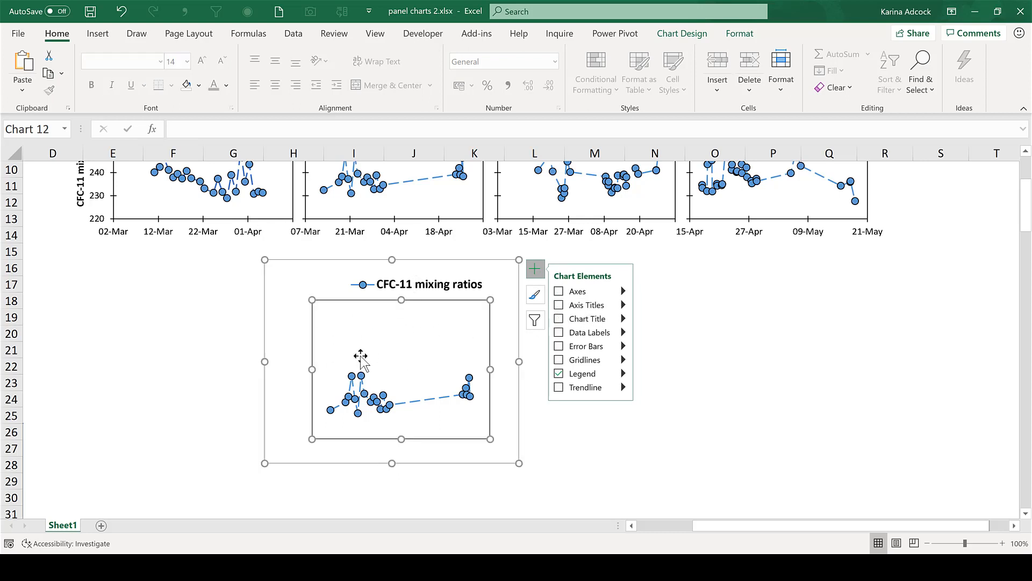
pyautogui.hotkey('ctrl', '1')
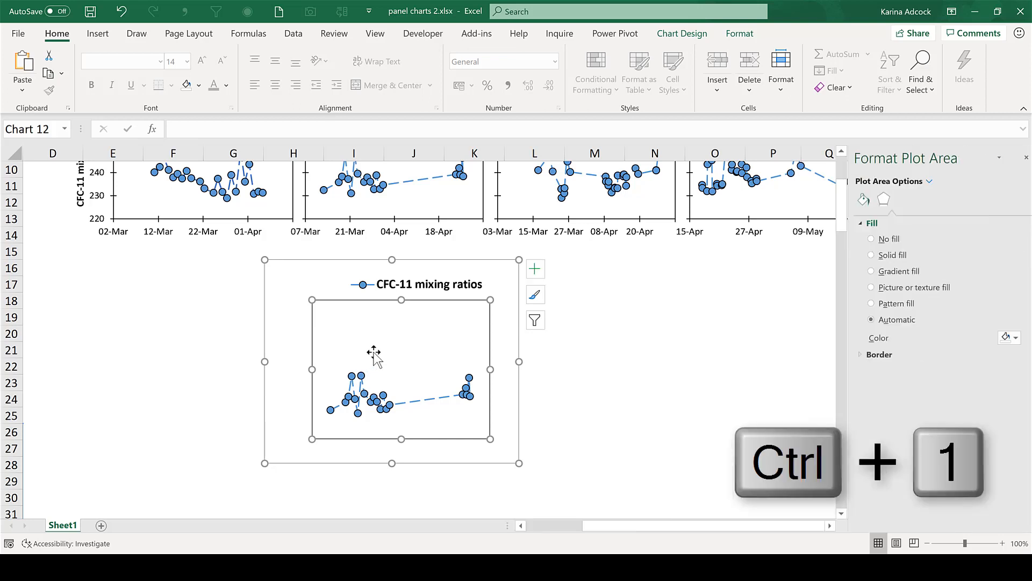
pyautogui.click(874, 354)
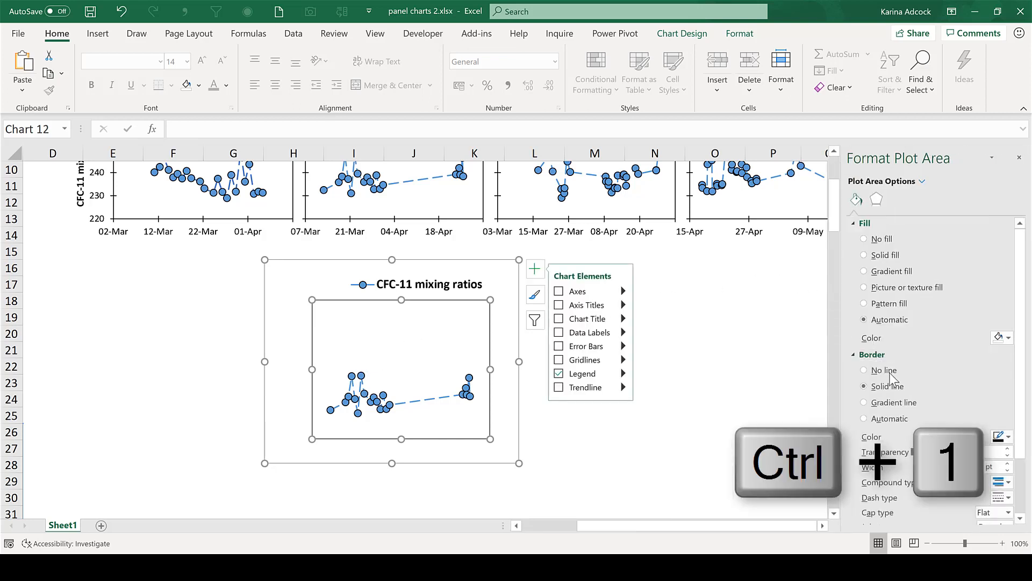
pyautogui.click(1019, 157)
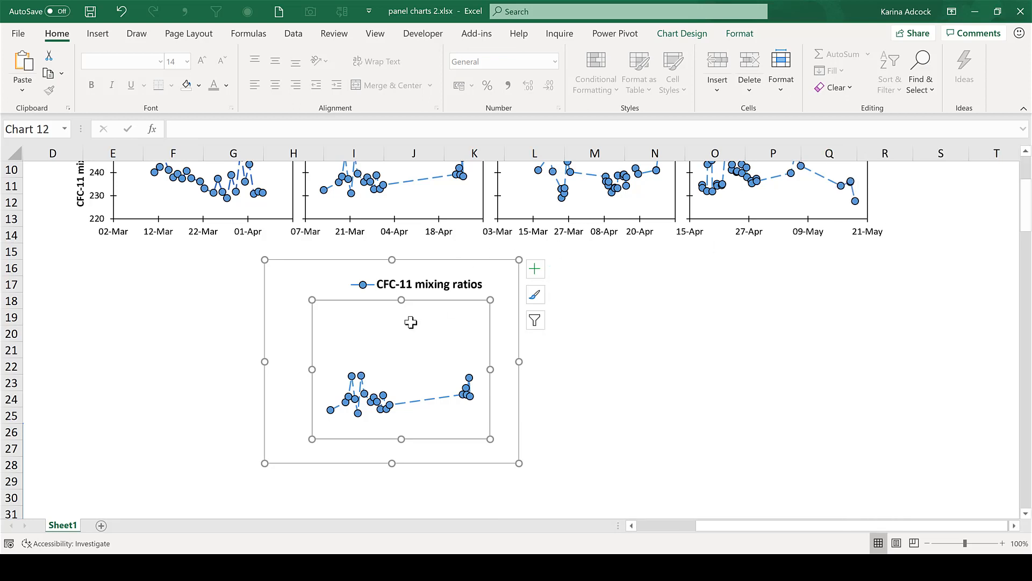
# Reduce the copied chart's height to a short strip containing its legend and plot area.
pyautogui.press('Escape')
pyautogui.press('Escape')
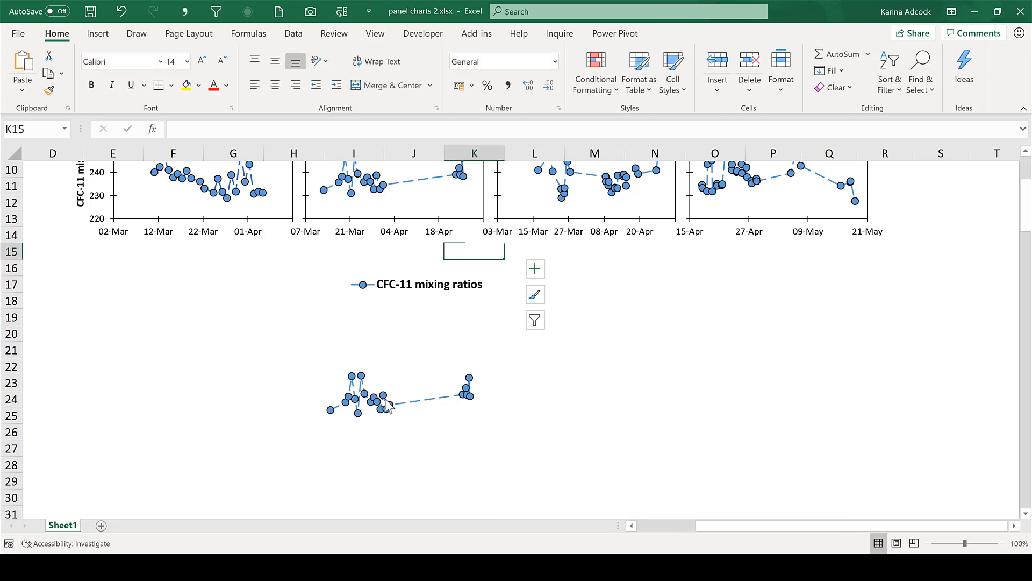
pyautogui.click(388, 405)
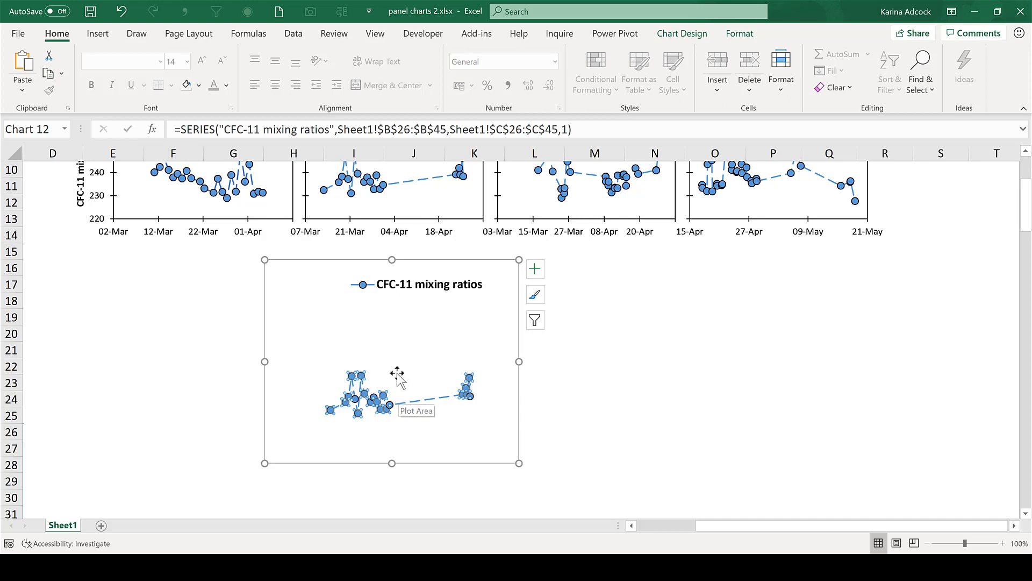
pyautogui.moveTo(392, 463); pyautogui.dragTo(396, 305)
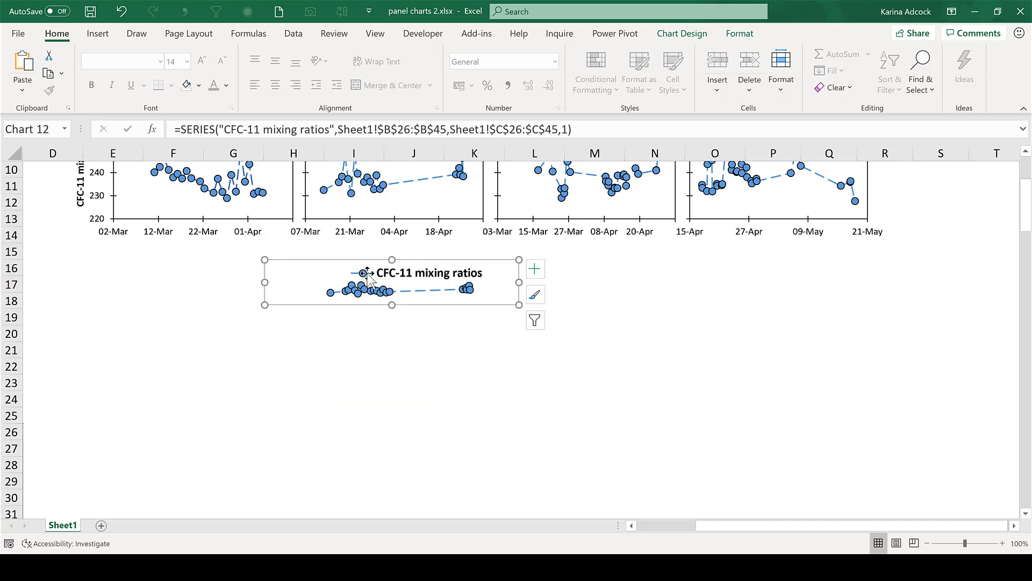
# Shrink and reposition the copied chart's plot area so the data sits behind the legend, and shorten the chart to the legend's height.
pyautogui.click(393, 288)
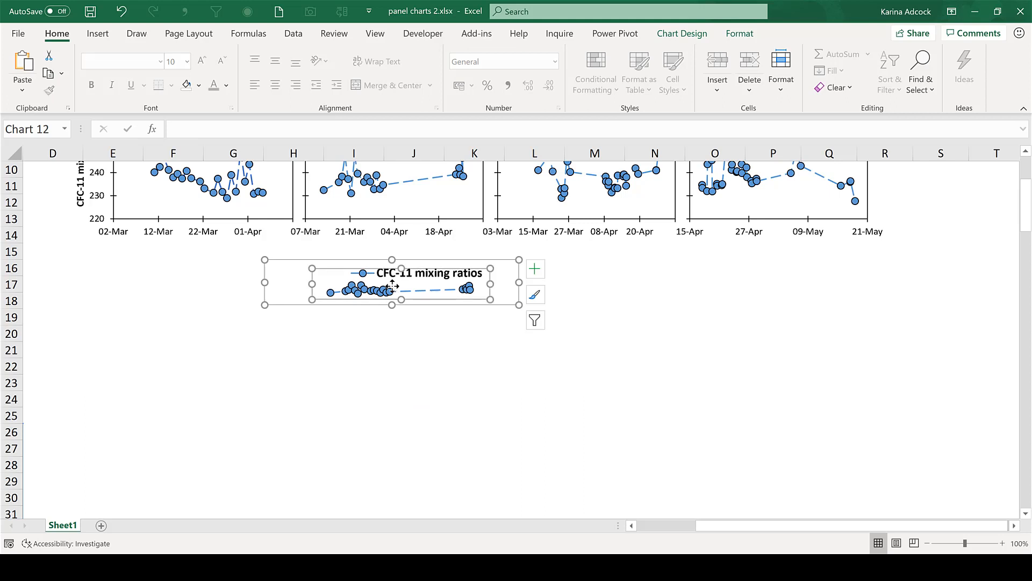
pyautogui.moveTo(346, 290); pyautogui.dragTo(382, 292)
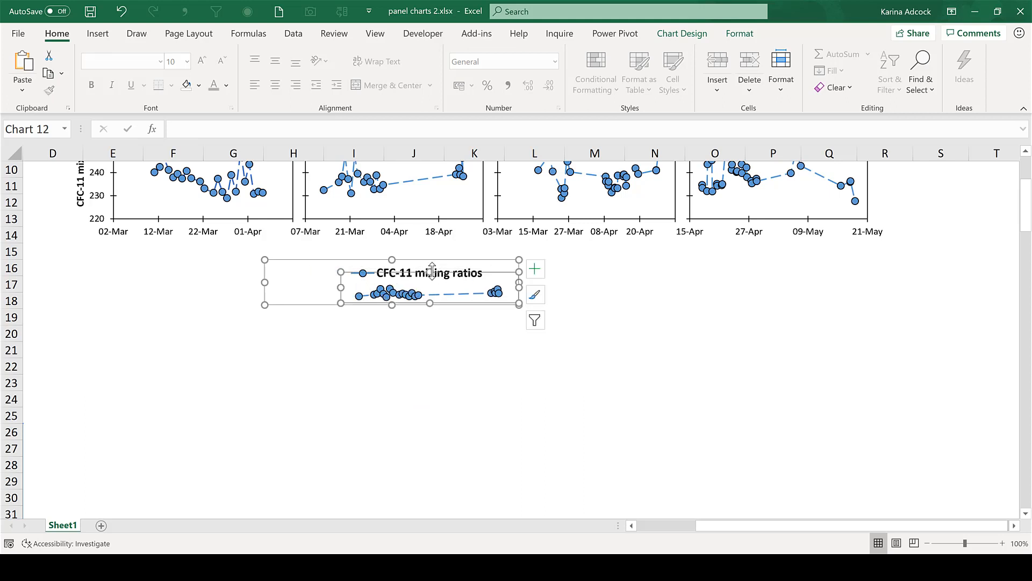
pyautogui.moveTo(431, 272); pyautogui.dragTo(428, 289)
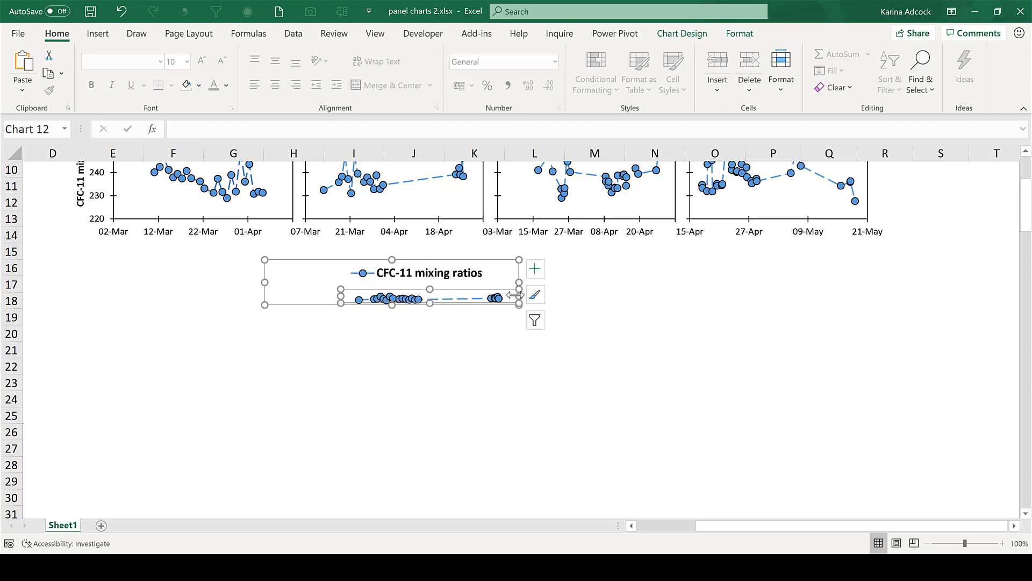
pyautogui.moveTo(344, 291); pyautogui.dragTo(416, 288)
pyautogui.click(389, 303)
# Give the copied chart's legend a solid white fill to hide the data points behind it, and close the formatting options.
pyautogui.click(382, 276)
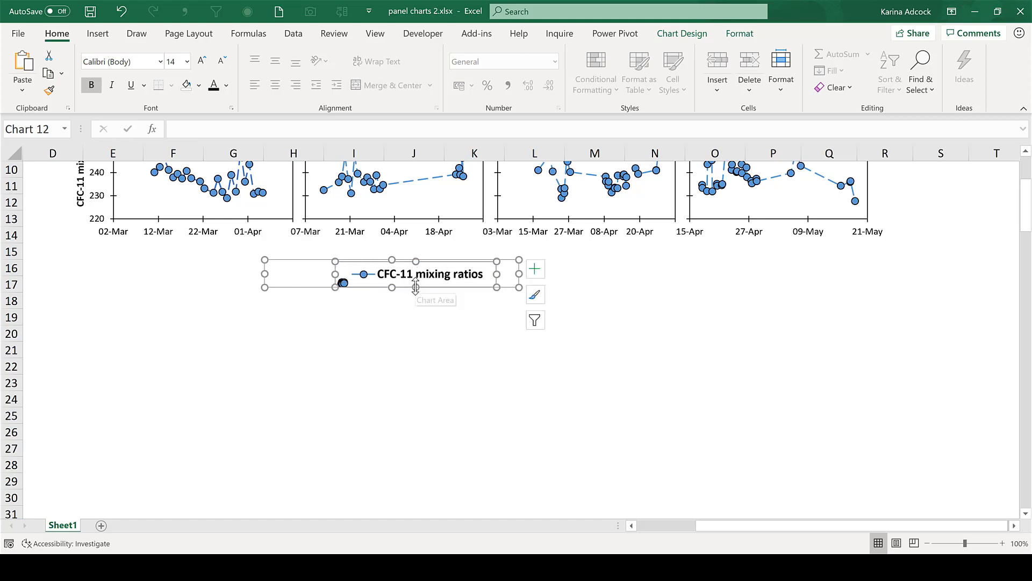
pyautogui.hotkey('ctrl', '1')
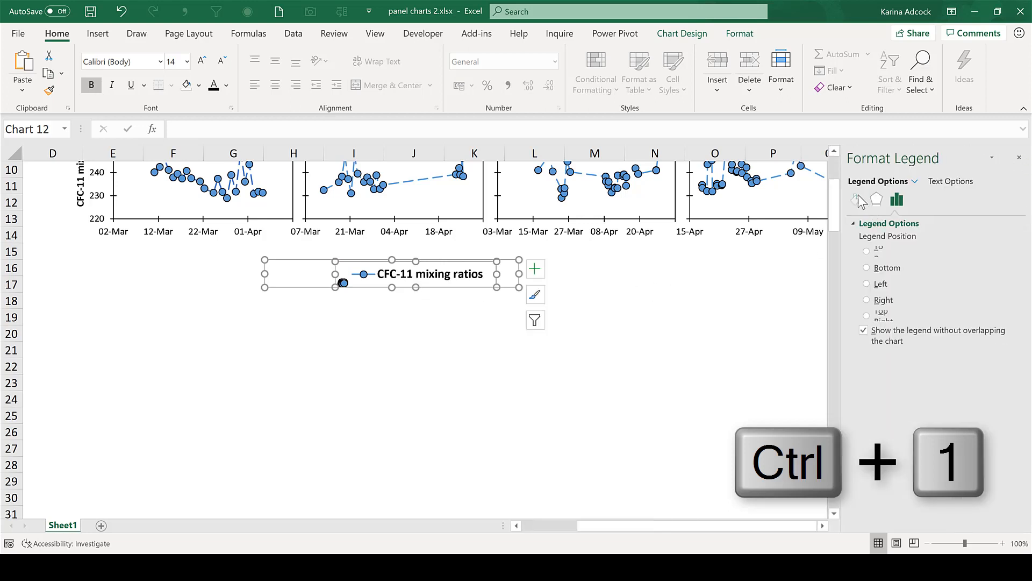
pyautogui.click(858, 200)
pyautogui.click(893, 256)
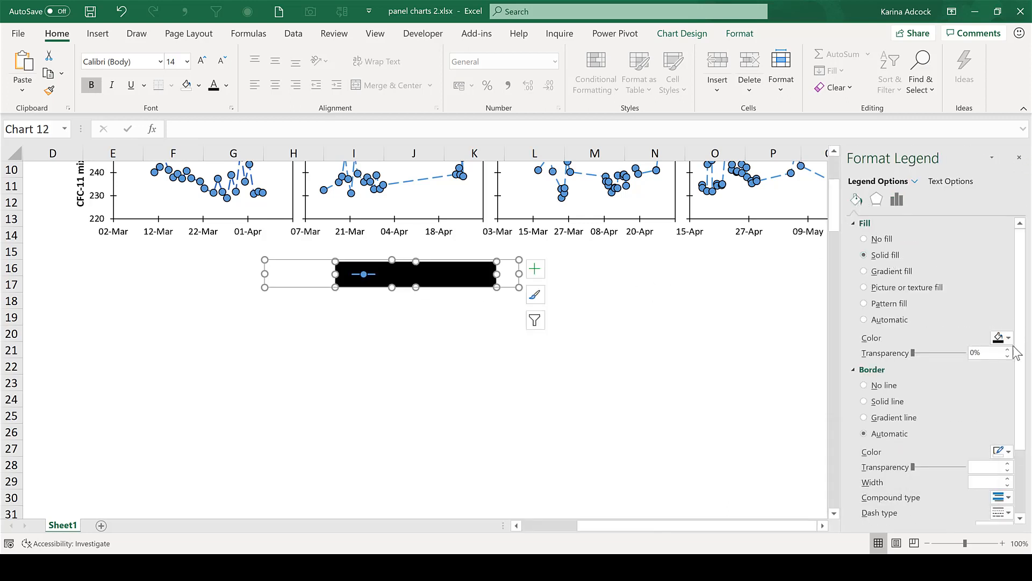
pyautogui.click(1003, 337)
pyautogui.click(936, 366)
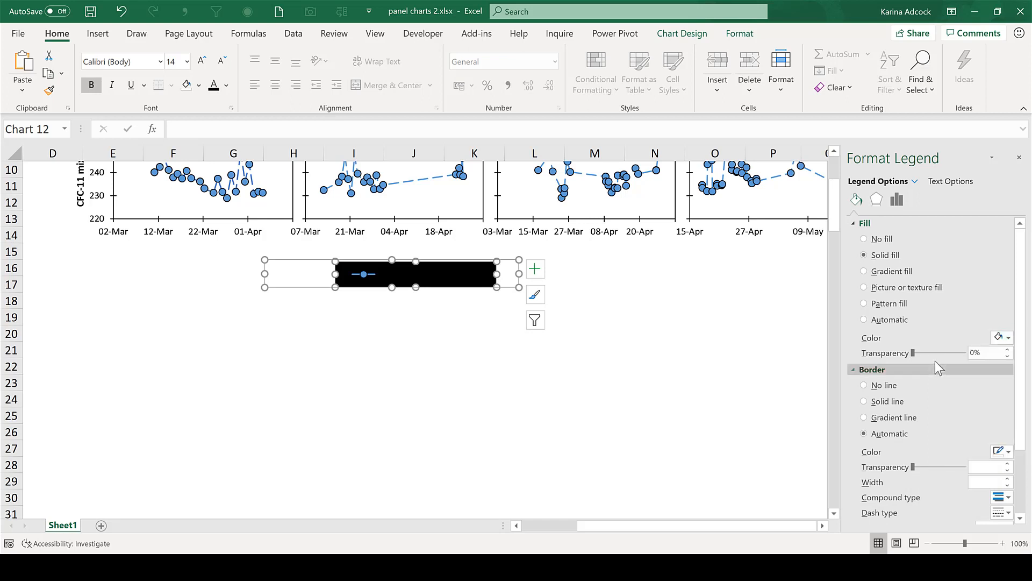
pyautogui.click(1018, 157)
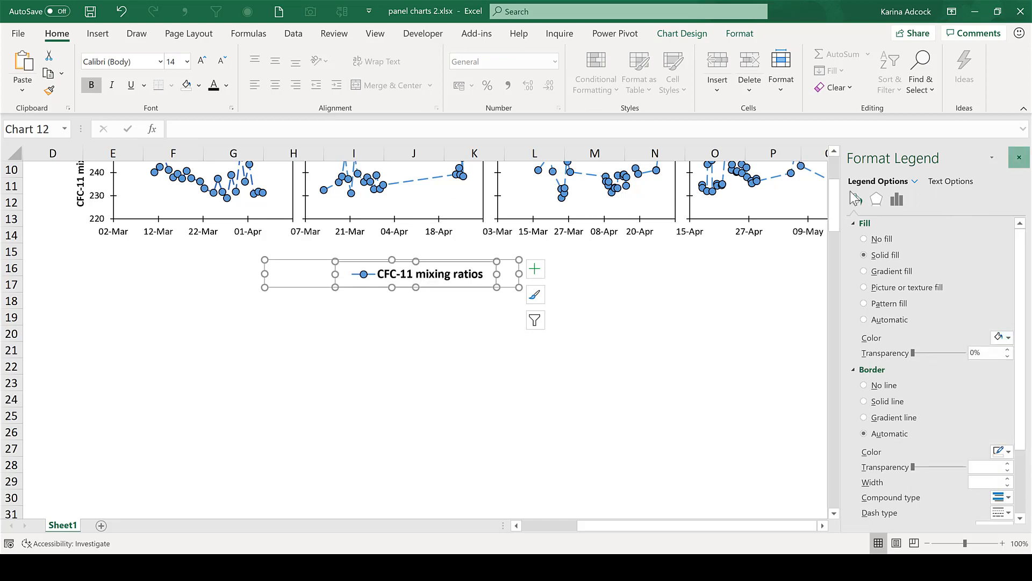
pyautogui.click(570, 273)
# Widen the legend chart to span from the left edge of the 2014 plot to the right edge of the 2017 plot.
pyautogui.scroll(3, 570, 286)
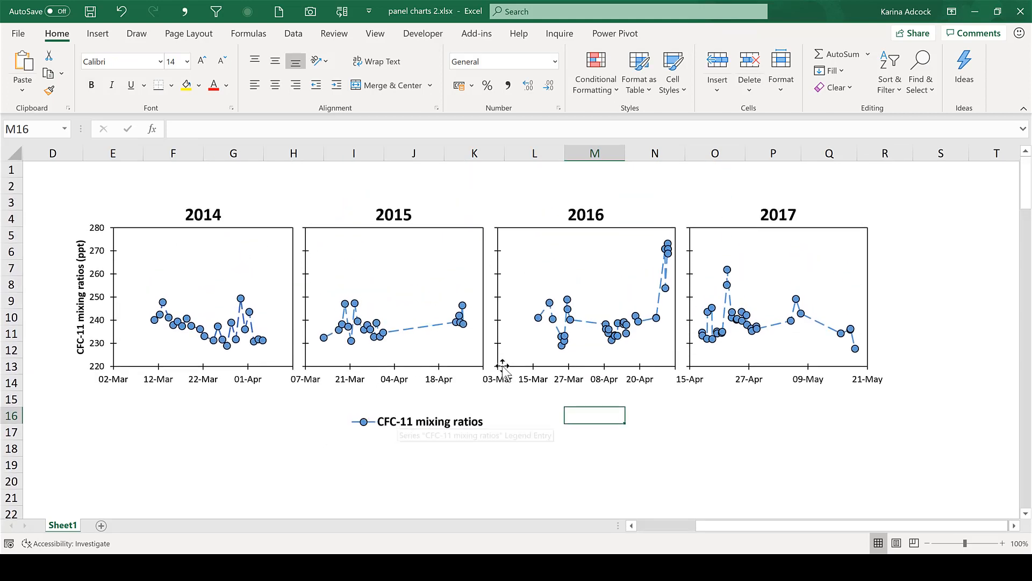
pyautogui.click(419, 411)
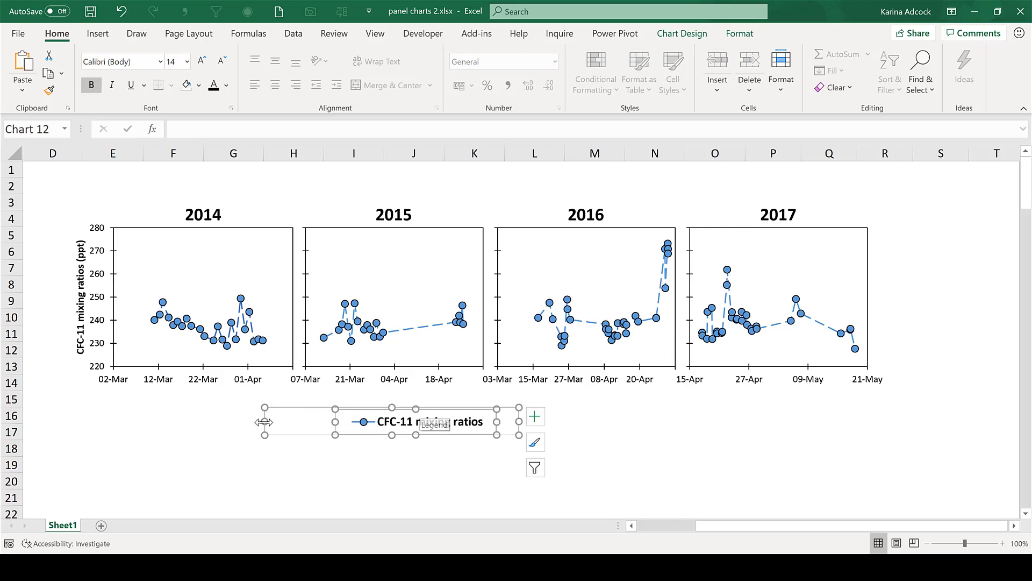
pyautogui.moveTo(265, 421); pyautogui.dragTo(114, 416)
pyautogui.moveTo(665, 414); pyautogui.dragTo(870, 405)
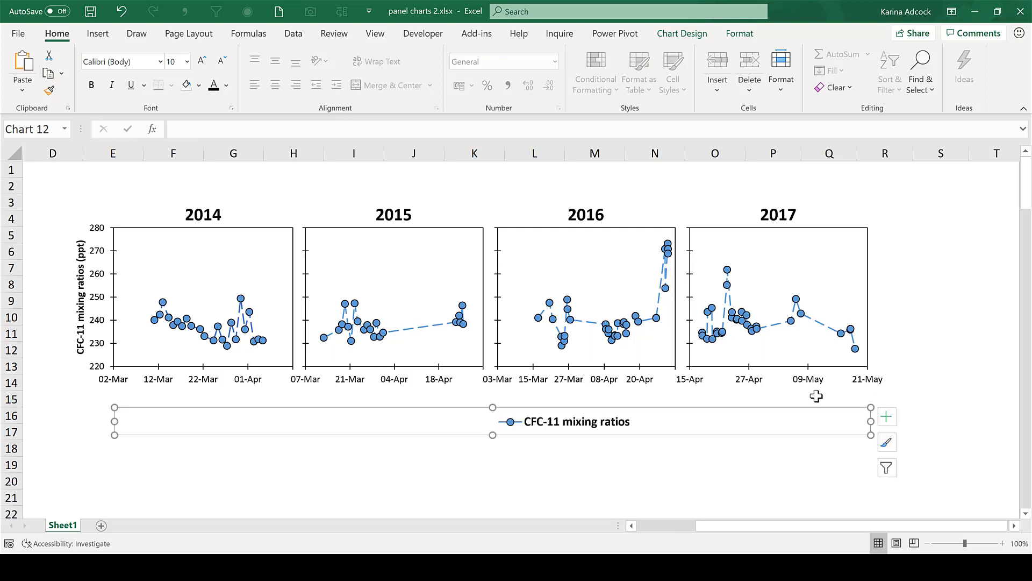
# Draw a vertical guide line about 8.15 cm long along the 2014 plot's left edge and compare the legend chart's left edge with it.
pyautogui.click(98, 40)
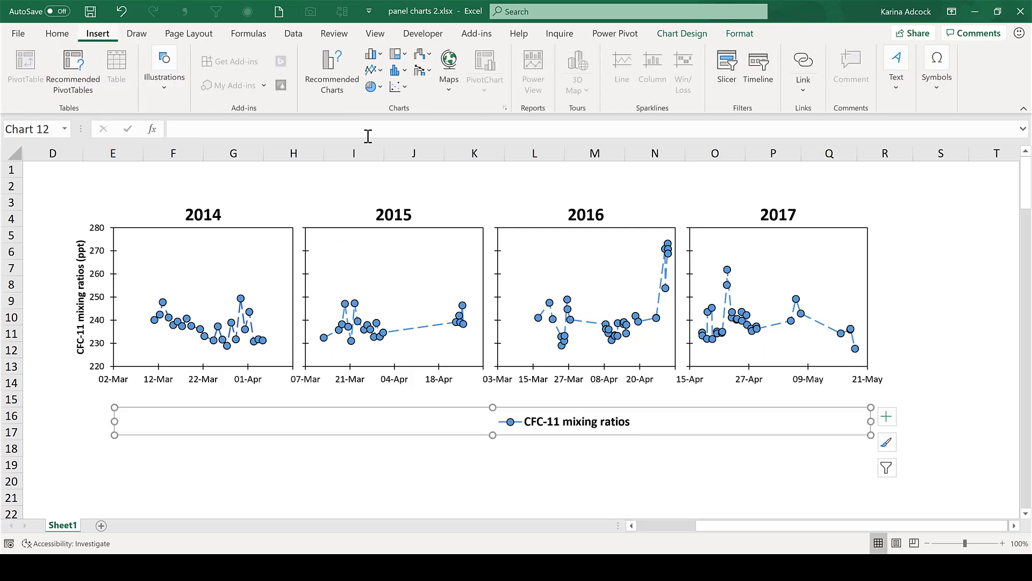
pyautogui.click(177, 85)
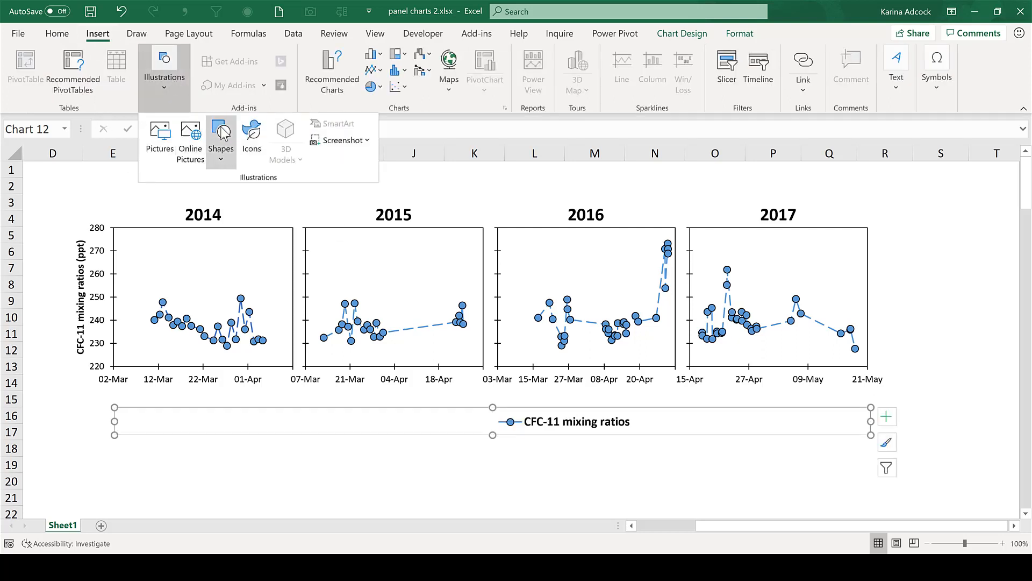
pyautogui.click(221, 155)
pyautogui.click(227, 192)
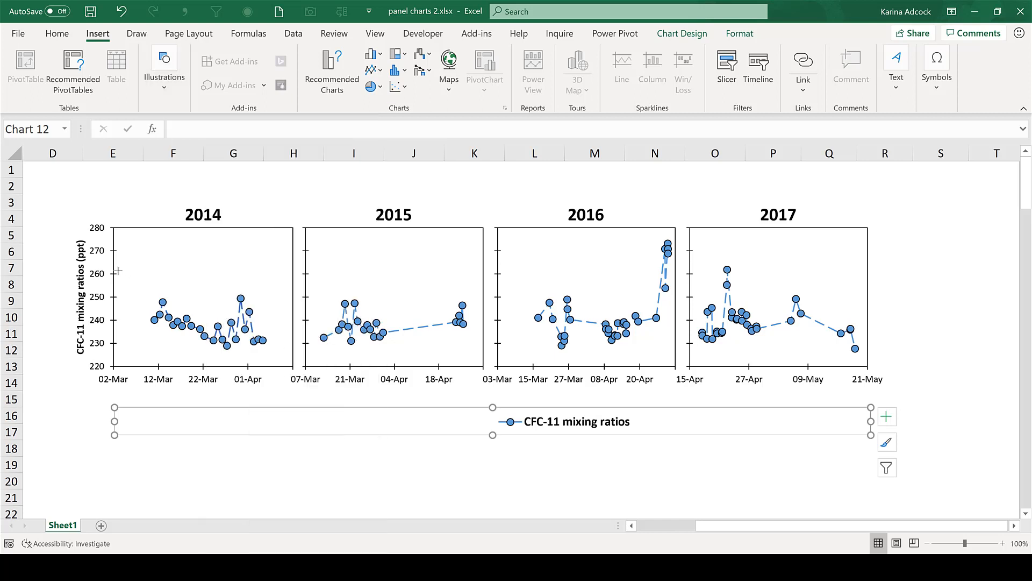
pyautogui.press('shift')
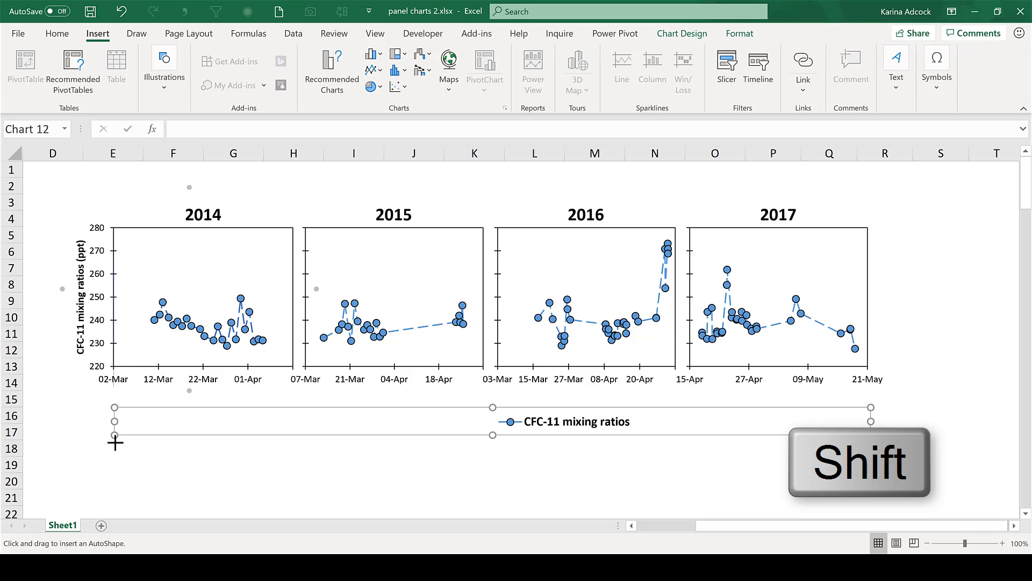
pyautogui.moveTo(115, 441); pyautogui.dragTo(114, 463)
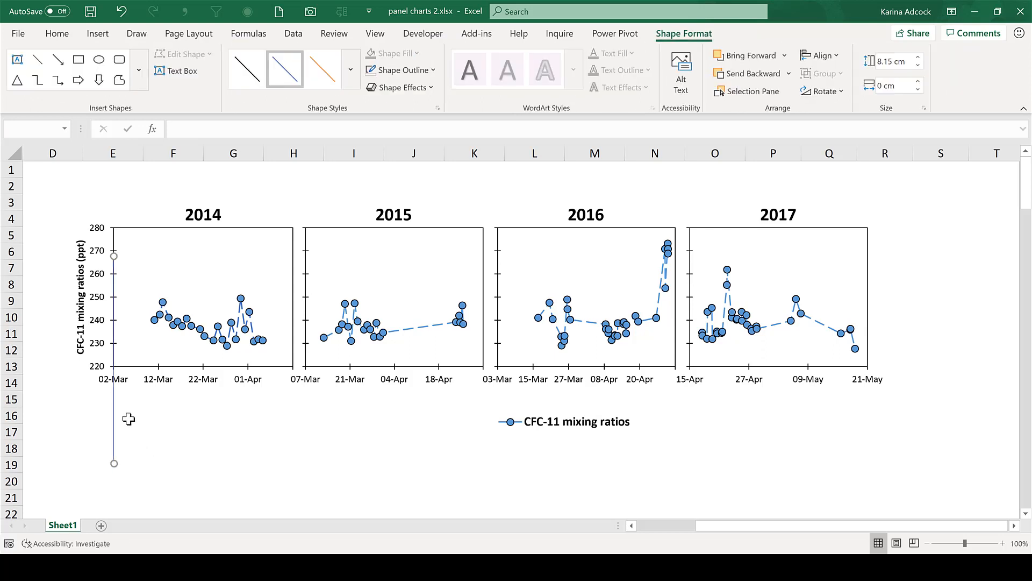
pyautogui.click(495, 415)
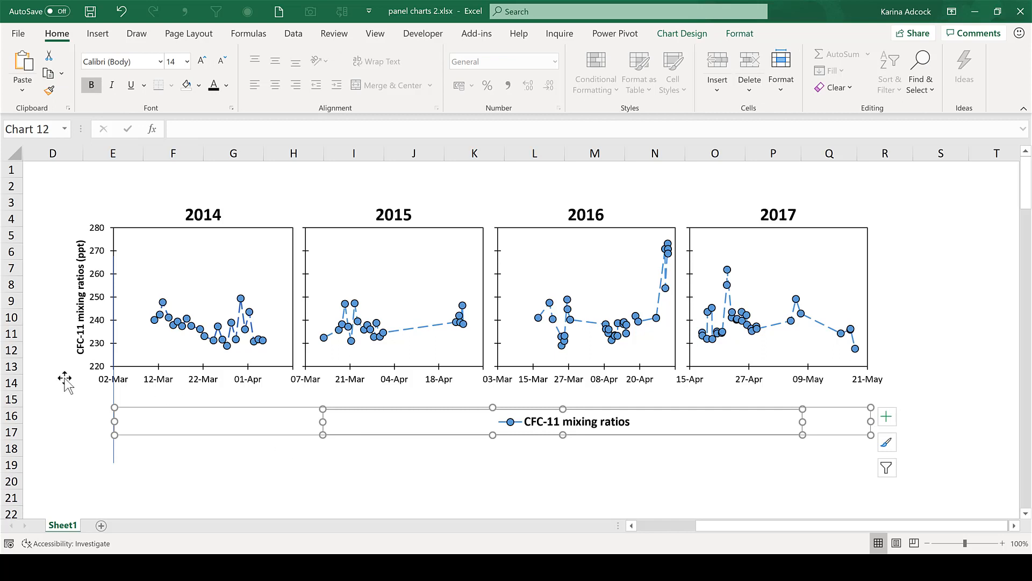
# Move the vertical guide line to the right edge of the 2017 plot.
pyautogui.click(112, 391)
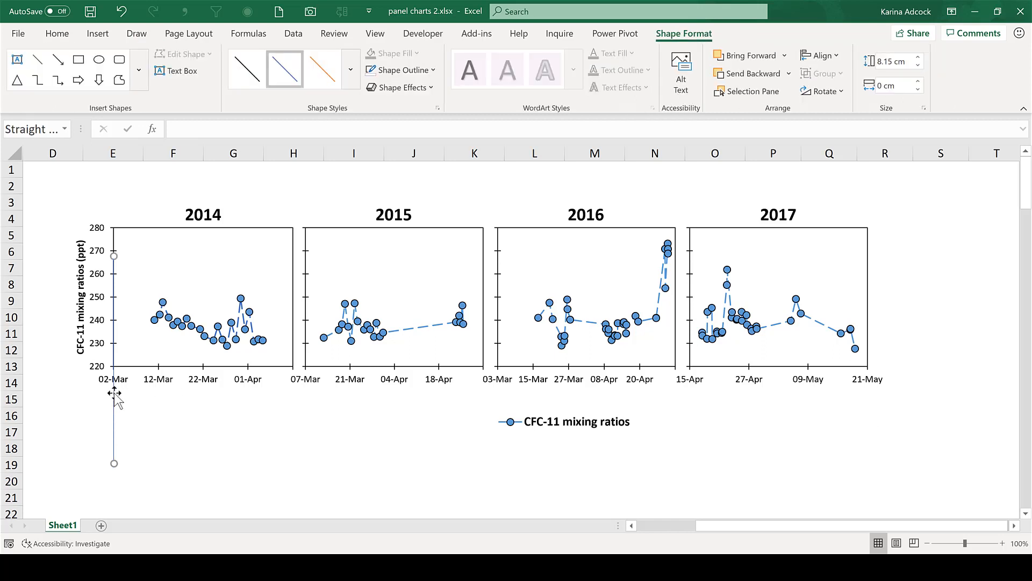
pyautogui.moveTo(112, 391); pyautogui.dragTo(344, 388)
pyautogui.moveTo(619, 388); pyautogui.dragTo(867, 377)
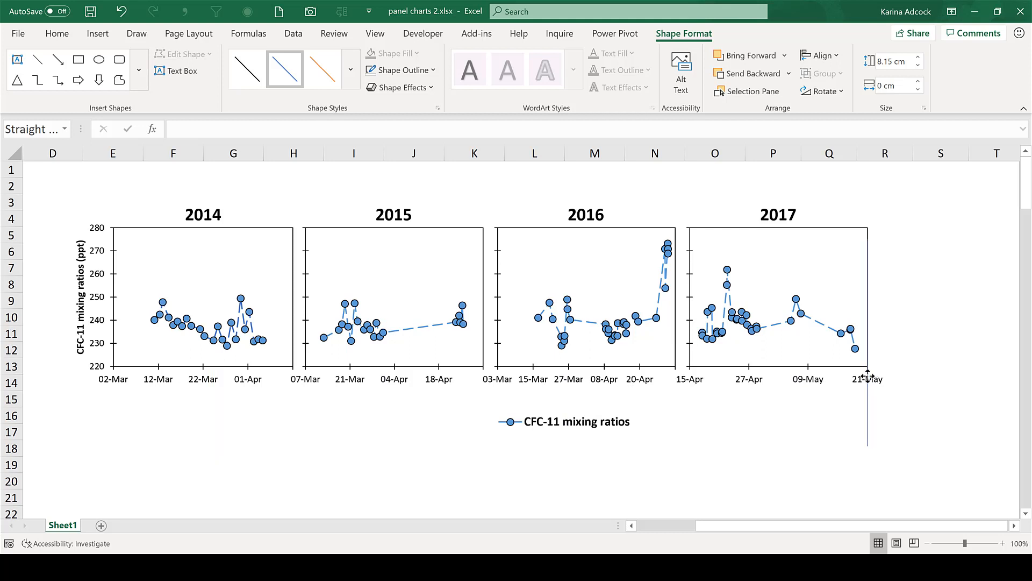
# Align the legend chart's right edge with the guide line and delete the line.
pyautogui.click(557, 421)
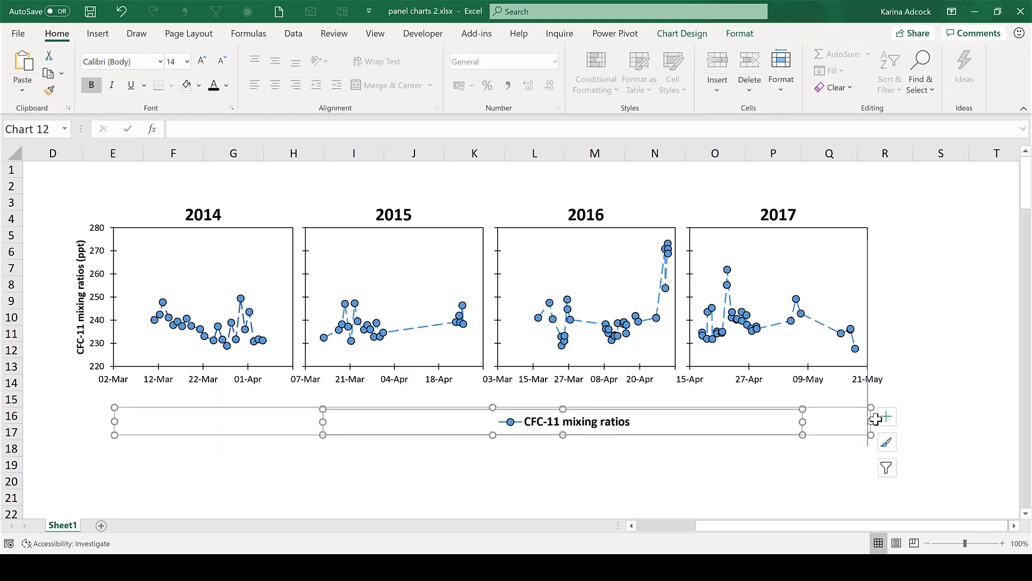
pyautogui.moveTo(871, 422); pyautogui.dragTo(868, 422)
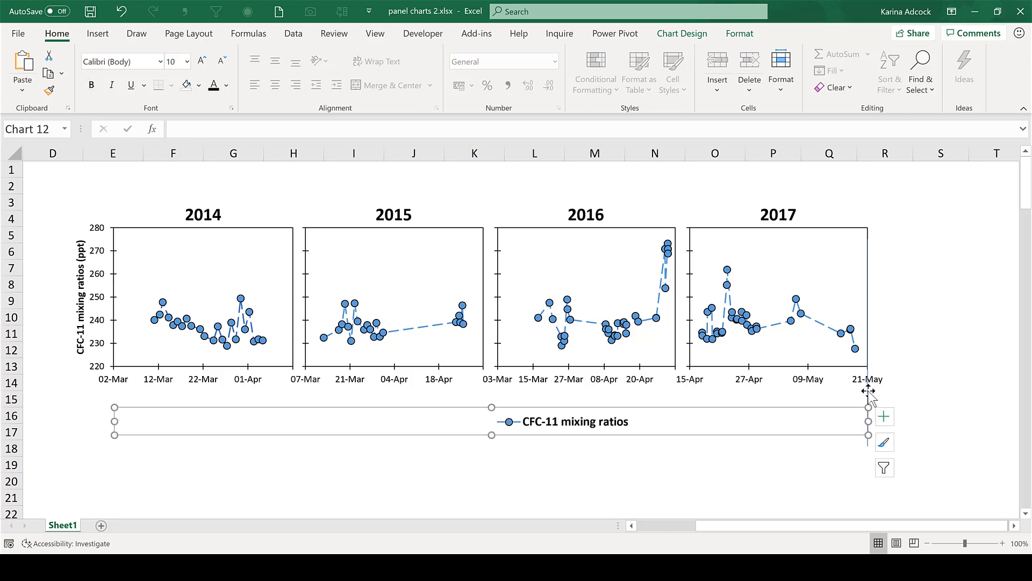
pyautogui.click(868, 391)
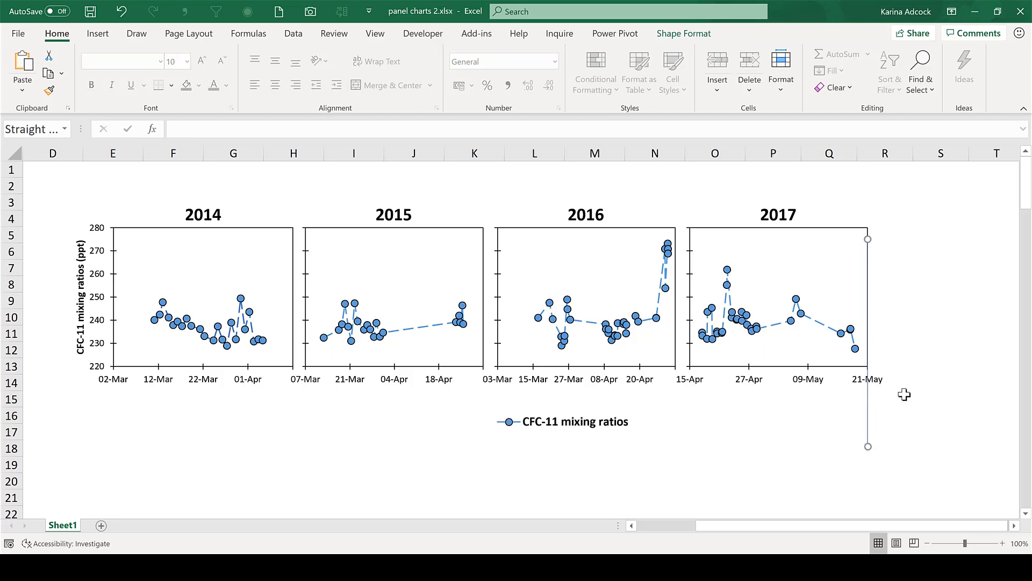
pyautogui.press('Delete')
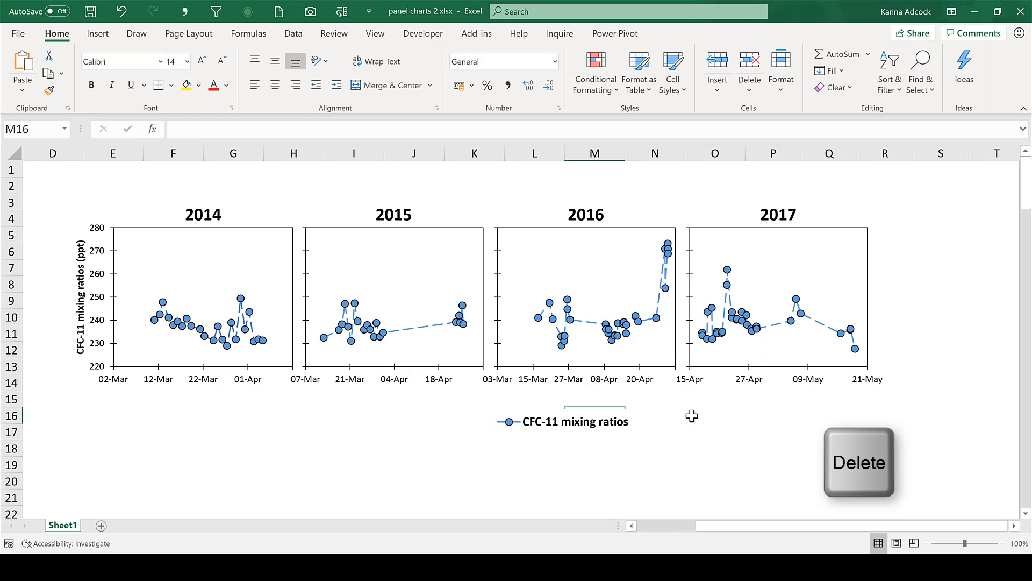
# Stretch the legend to the full width of its chart so its entry is centred beneath the four plots.
pyautogui.click(548, 423)
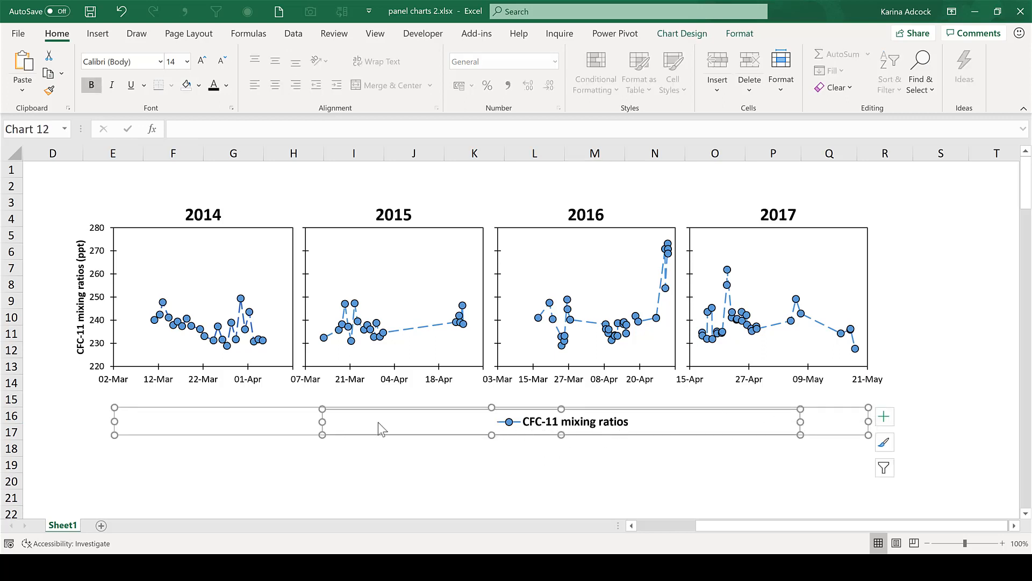
pyautogui.moveTo(288, 420); pyautogui.dragTo(114, 421)
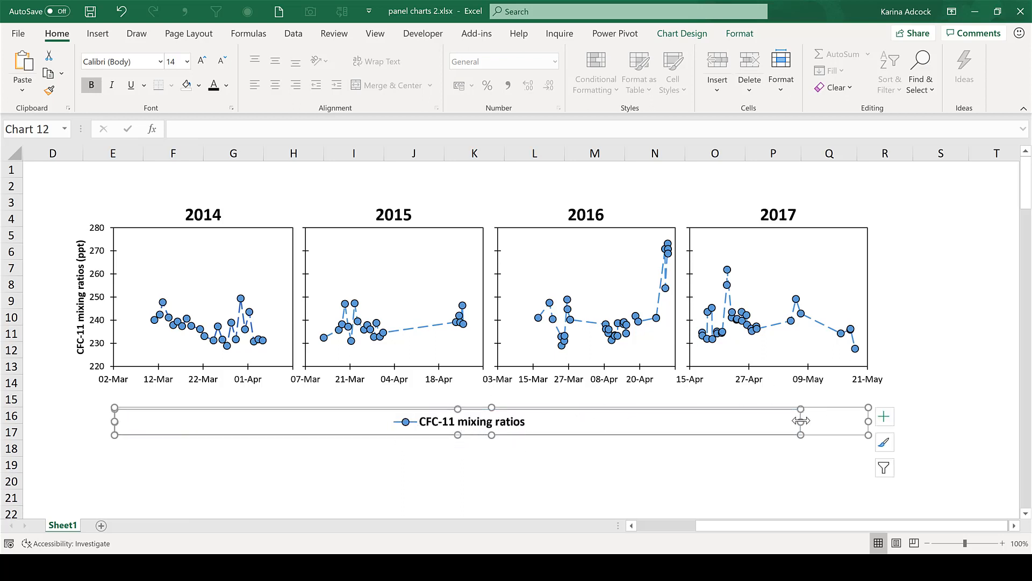
pyautogui.moveTo(800, 421); pyautogui.dragTo(867, 422)
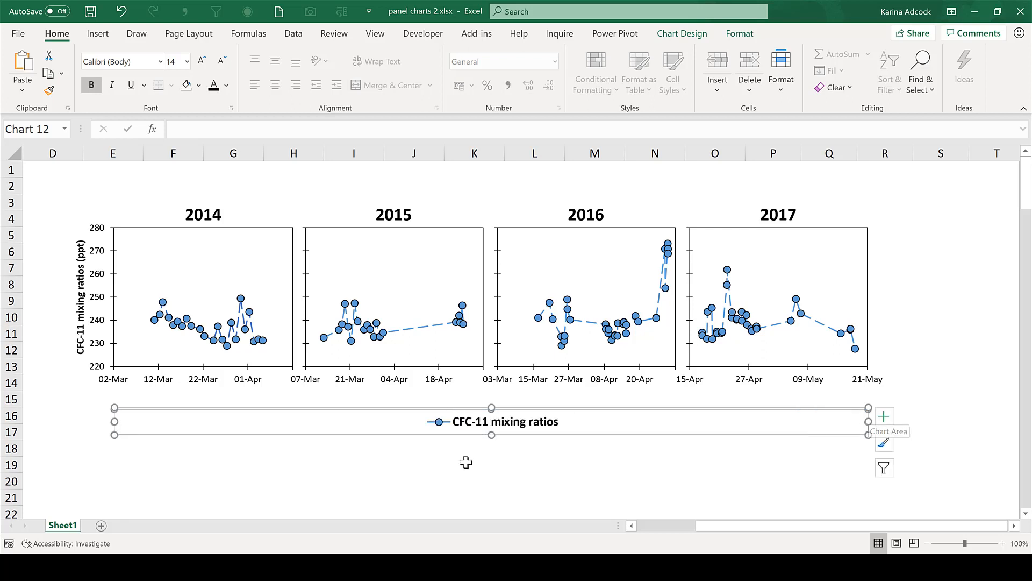
# Nudge the legend chart straight up until it sits just below the date labels of the four charts.
pyautogui.click(503, 407)
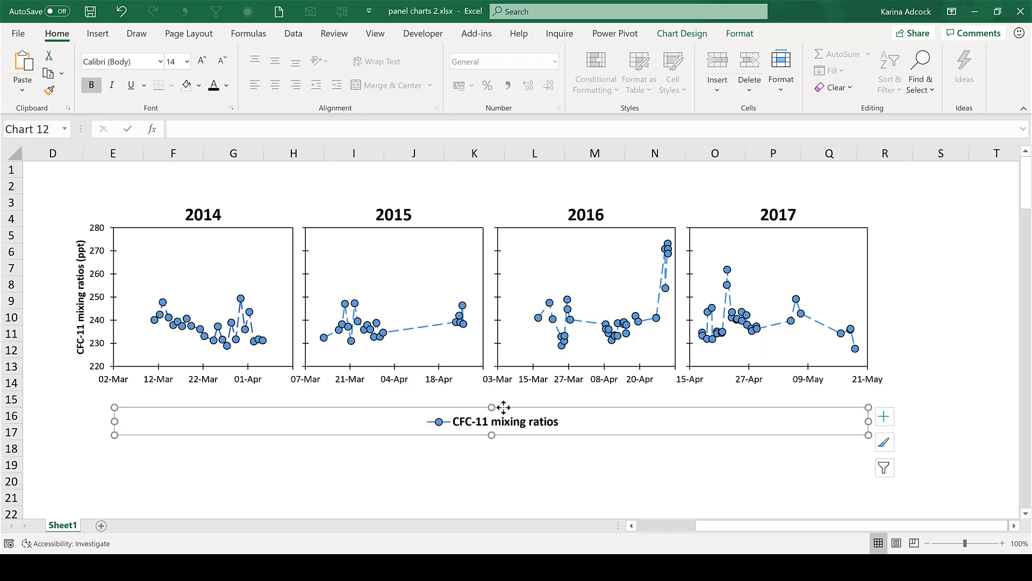
pyautogui.press('Up')
pyautogui.press('Up')
pyautogui.press('Up')
pyautogui.press('Up')
pyautogui.press('Up')
pyautogui.press('Up')
pyautogui.press('Up')
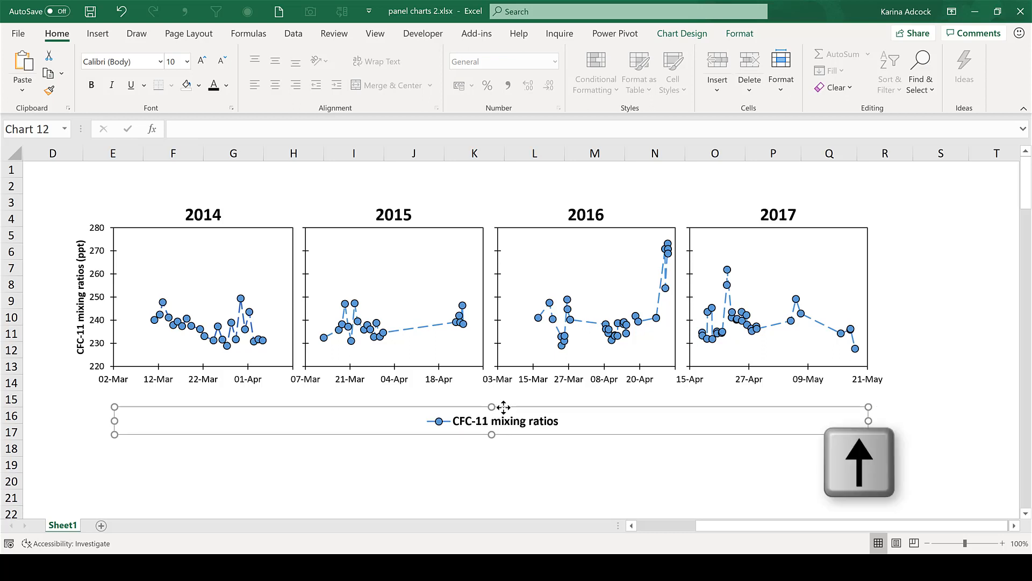
pyautogui.press('Up')
pyautogui.press('Up')
pyautogui.press('Up')
pyautogui.press('Up')
pyautogui.press('Up')
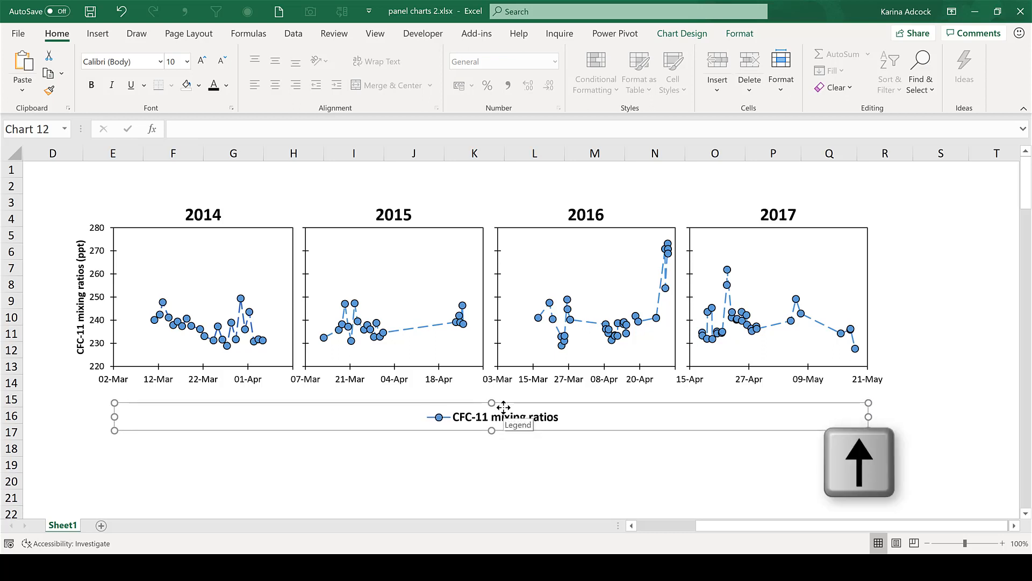
pyautogui.press('Up')
pyautogui.press('Up')
pyautogui.press('Up')
pyautogui.press('Up')
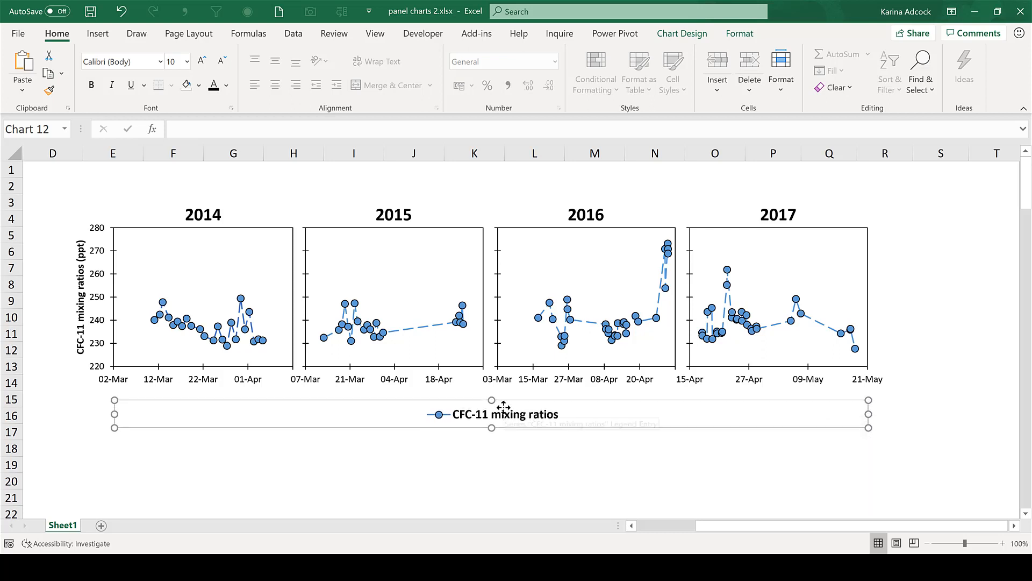
pyautogui.press('Up')
pyautogui.press('Up')
pyautogui.press('Up')
pyautogui.press('Up')
pyautogui.press('Up')
pyautogui.press('Up')
pyautogui.press('Up')
pyautogui.press('Up')
pyautogui.press('Up')
pyautogui.press('Up')
pyautogui.press('Up')
pyautogui.press('Up')
pyautogui.press('Up')
pyautogui.press('Up')
pyautogui.press('Up')
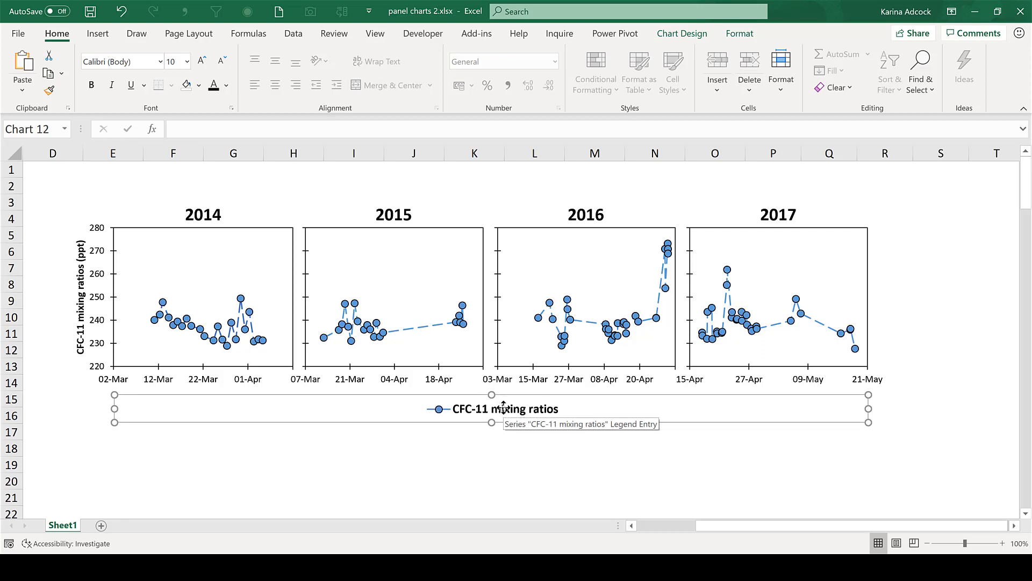
pyautogui.press('Up')
pyautogui.press('Up')
pyautogui.press('Up')
pyautogui.press('Up')
pyautogui.press('Up')
pyautogui.press('Up')
pyautogui.press('Up')
pyautogui.press('Up')
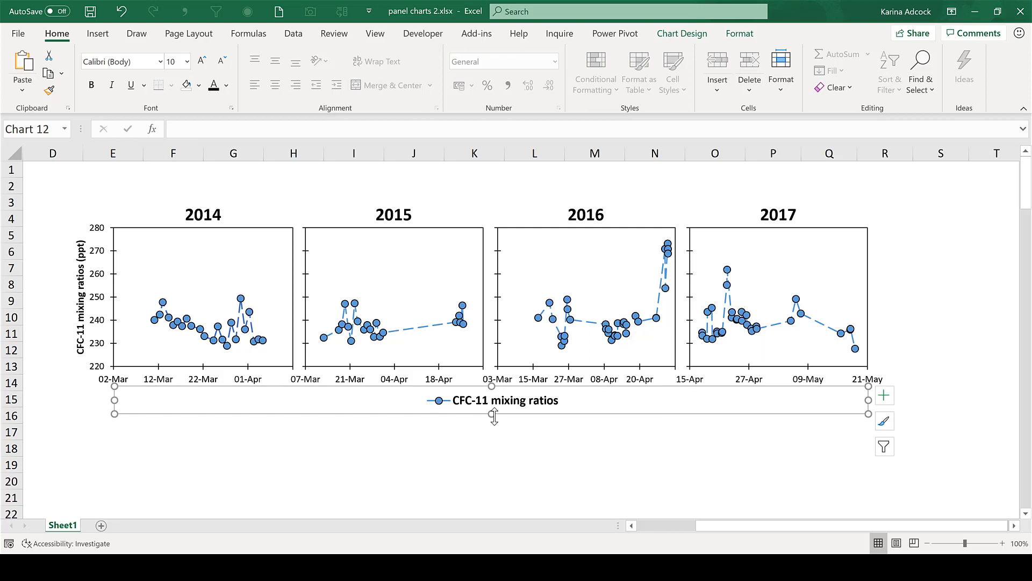
# Shorten the legend chart slightly from its lower edge and deselect it.
pyautogui.moveTo(495, 415); pyautogui.dragTo(496, 409)
pyautogui.click(548, 435)
pyautogui.click(506, 443)
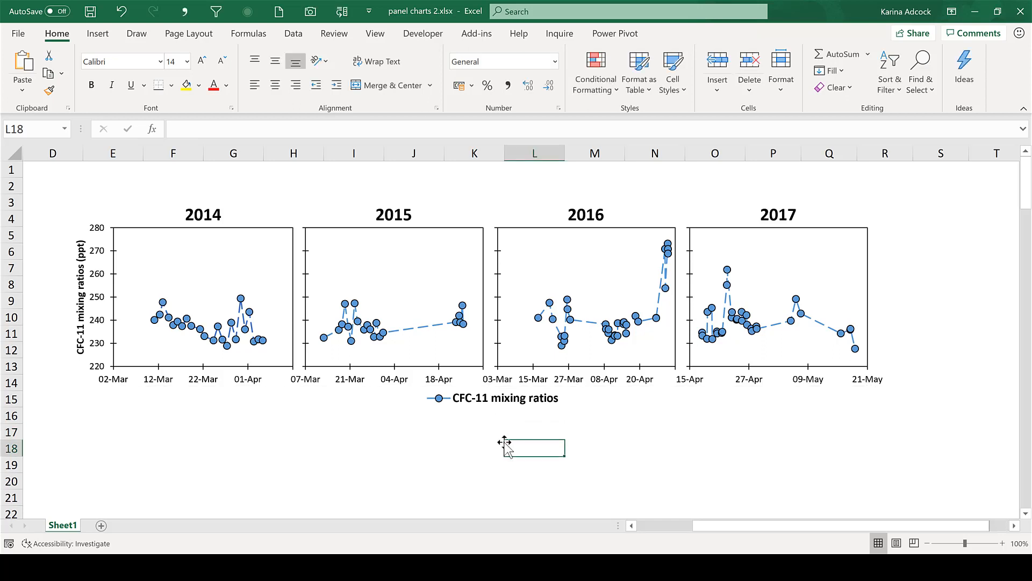
# Draw a rectangle about 7 cm wide matching the 2015 plot's width and move it over the 2014 plot to compare widths.
pyautogui.click(100, 35)
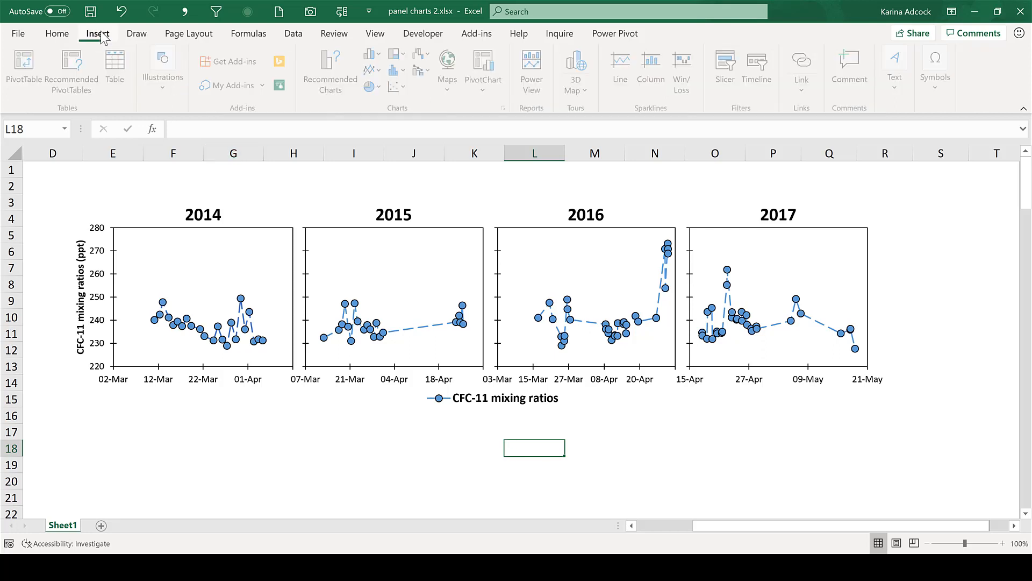
pyautogui.click(157, 70)
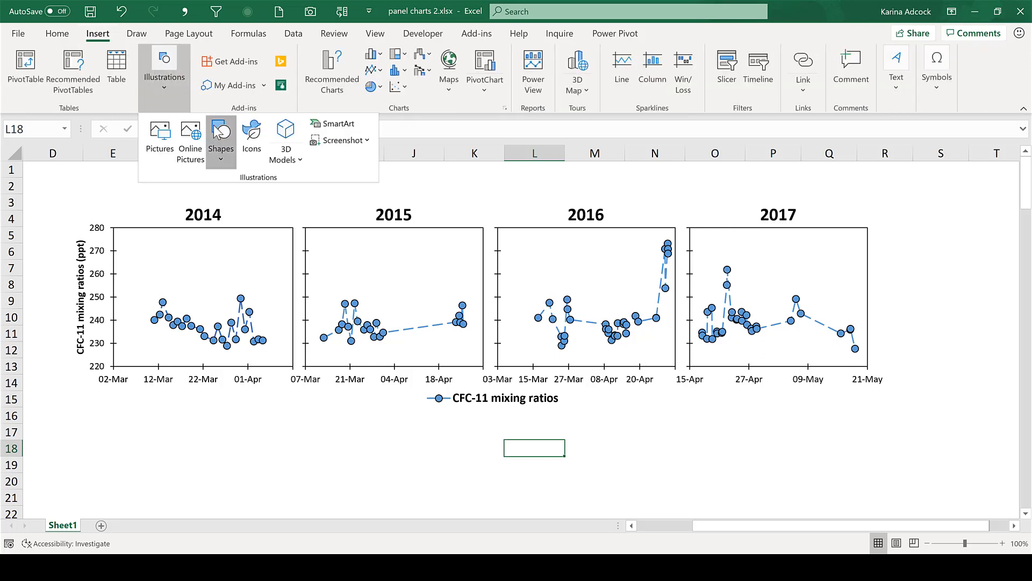
pyautogui.click(214, 125)
pyautogui.click(212, 272)
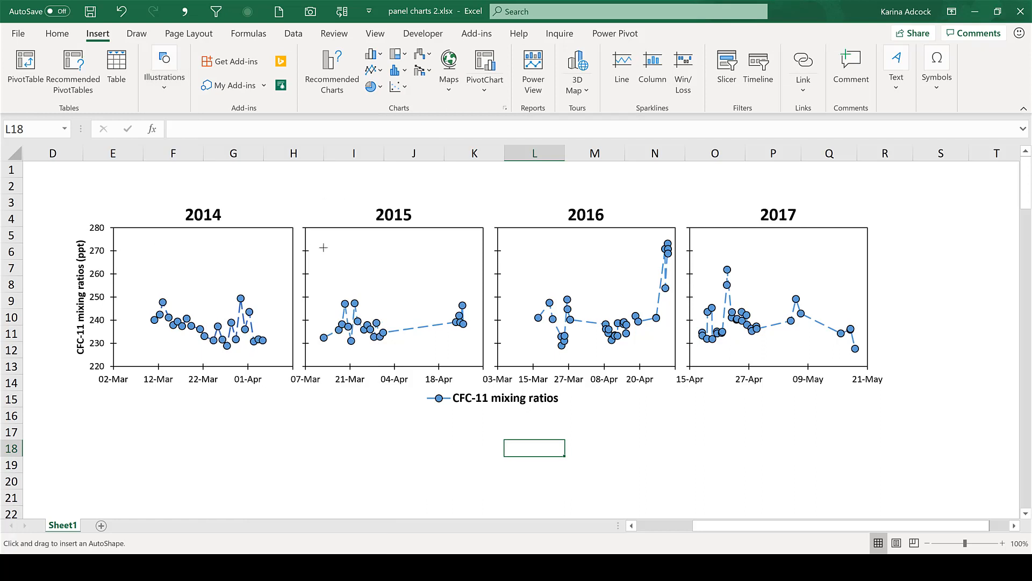
pyautogui.moveTo(306, 244); pyautogui.dragTo(484, 269)
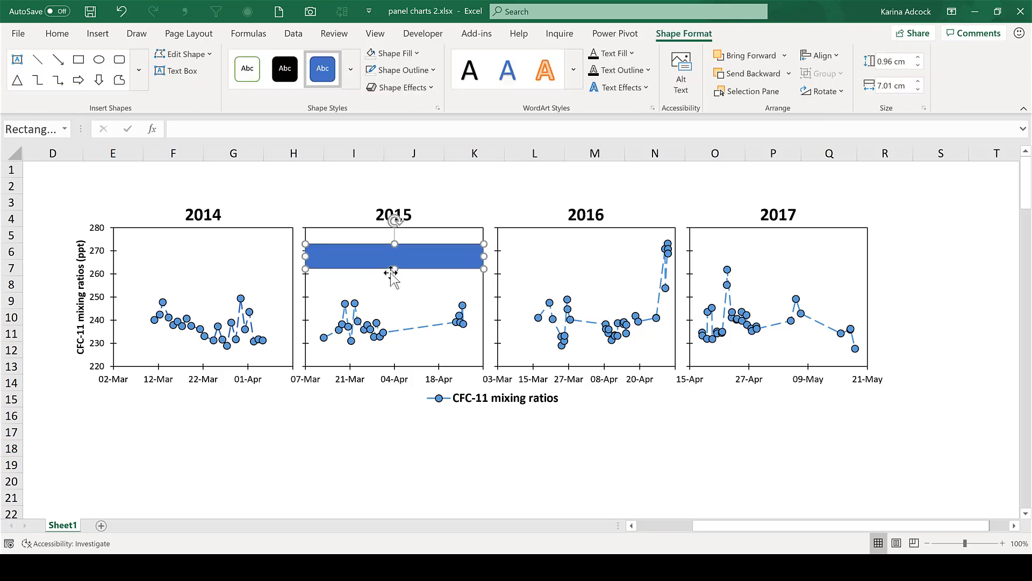
pyautogui.moveTo(355, 258); pyautogui.dragTo(159, 262)
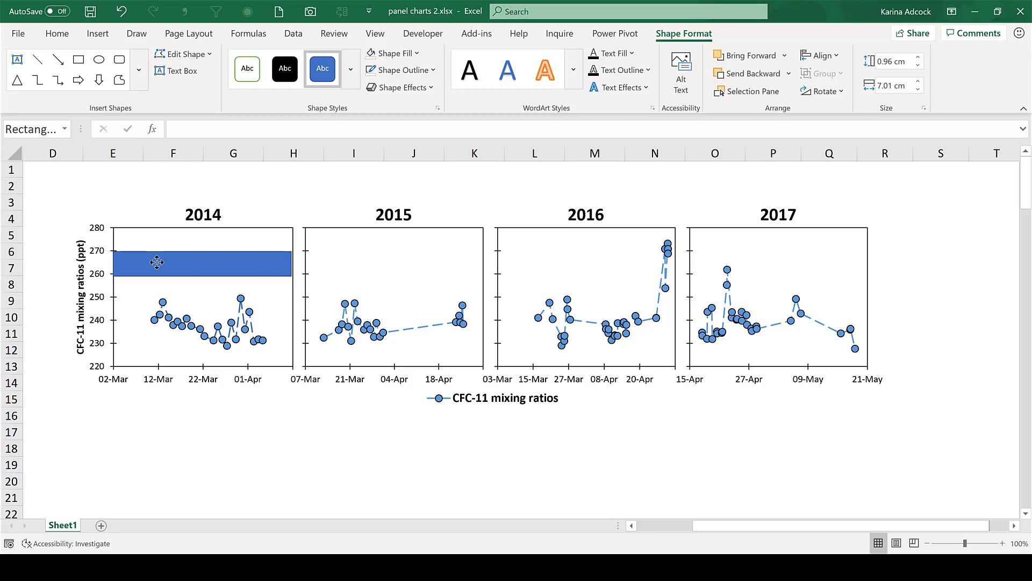
pyautogui.moveTo(156, 261); pyautogui.dragTo(157, 262)
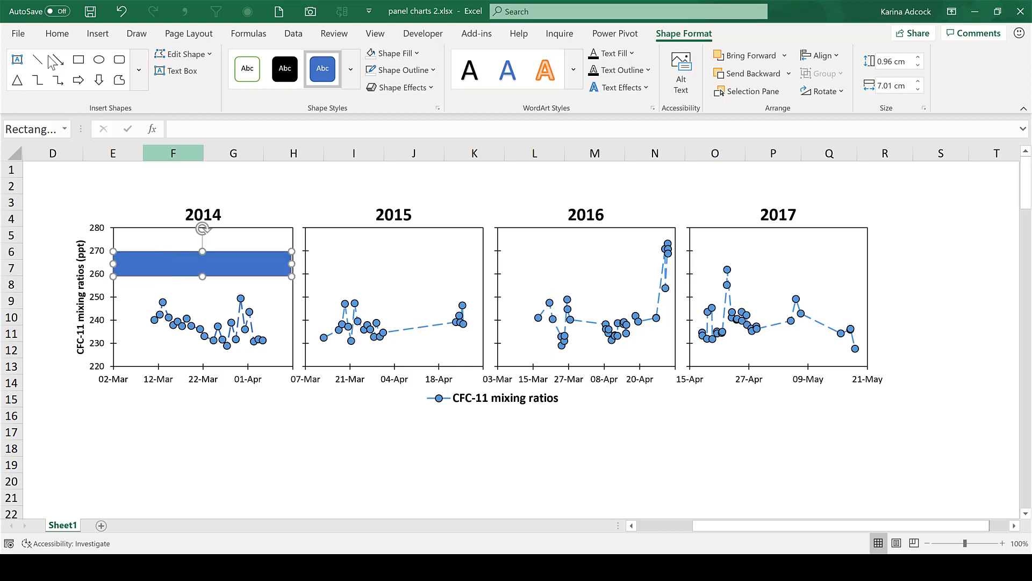
# Draw a rectangle about 0.54 cm wide spanning the gap between the 2015 and 2016 plots, and move it to the 2014–2015 gap.
pyautogui.click(78, 59)
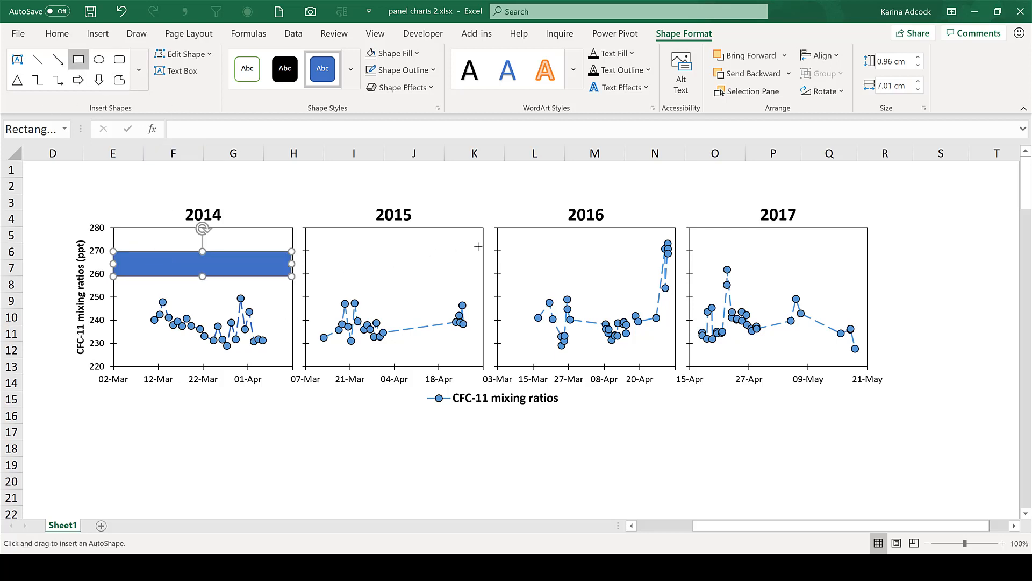
pyautogui.moveTo(482, 246); pyautogui.dragTo(499, 279)
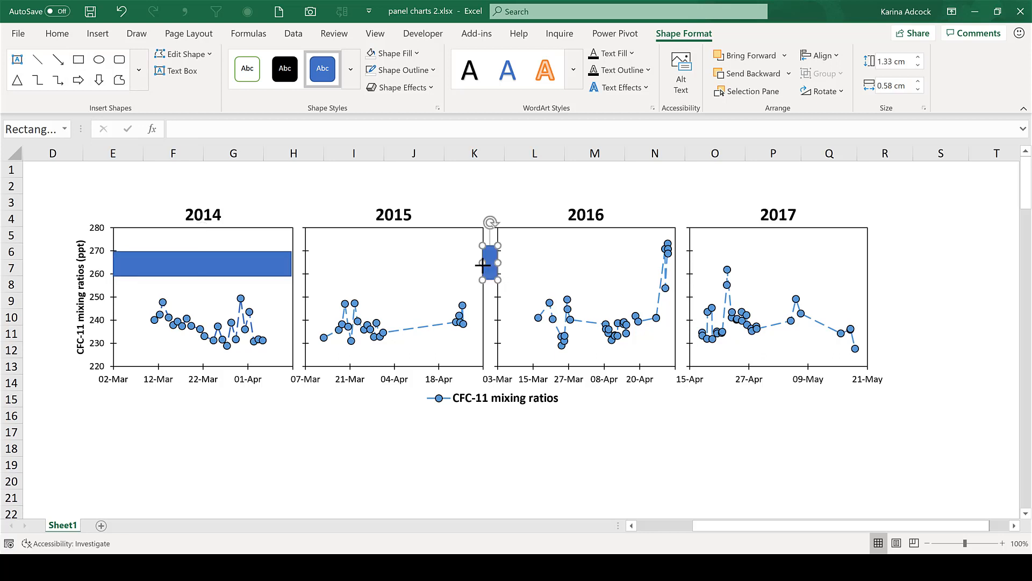
pyautogui.moveTo(669, 275); pyautogui.dragTo(298, 227)
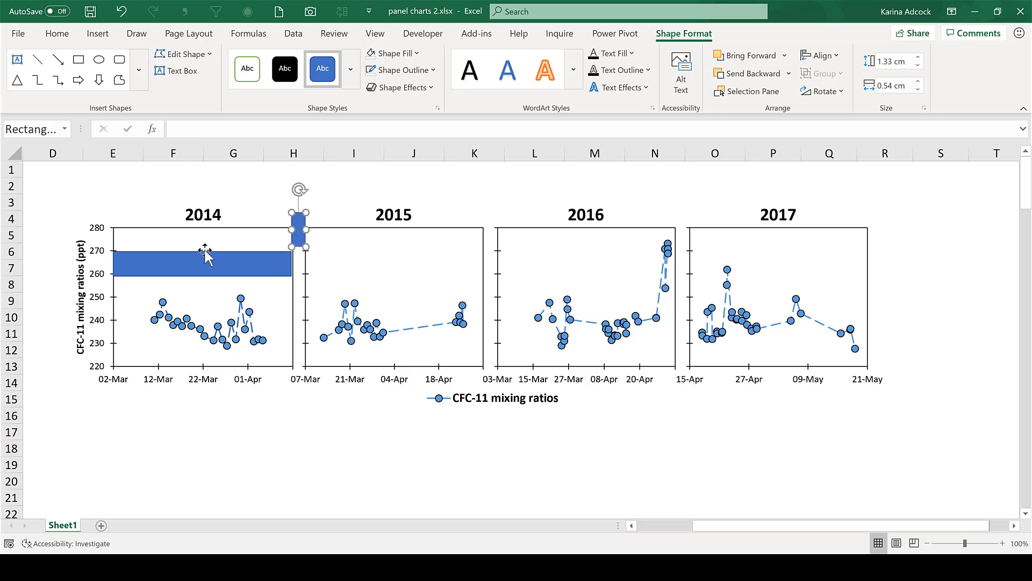
# Narrow the 2014 plot area until its right edge lines up with the ends of the two gauge rectangles.
pyautogui.click(208, 237)
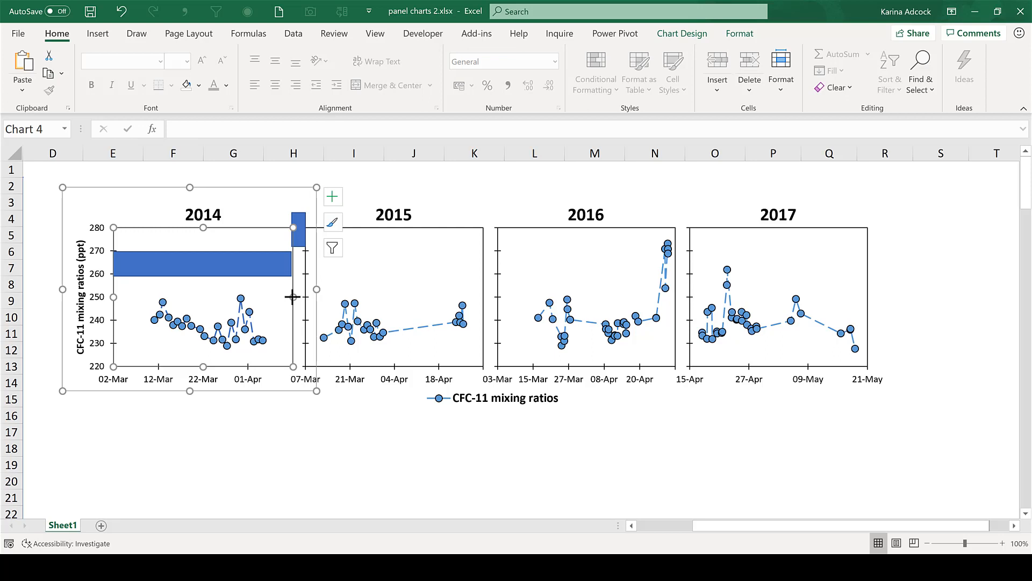
pyautogui.moveTo(291, 297); pyautogui.dragTo(291, 296)
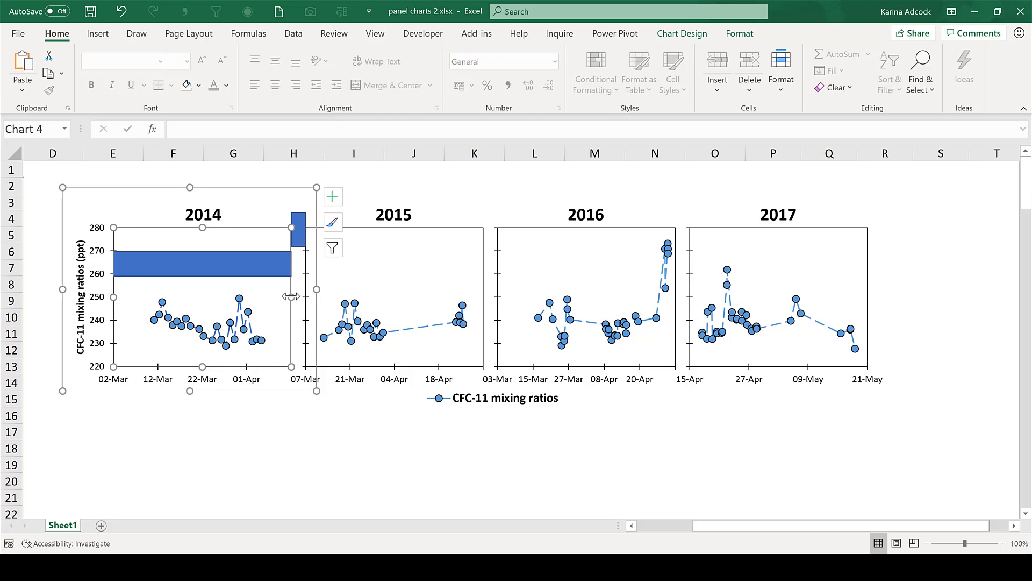
pyautogui.moveTo(291, 296); pyautogui.dragTo(292, 297)
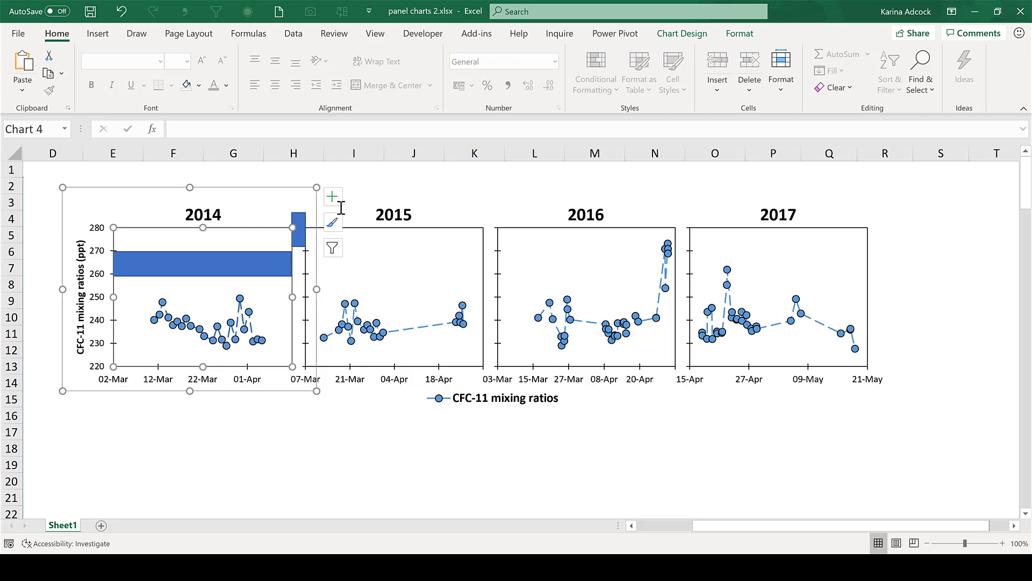
pyautogui.click(371, 185)
# Delete the two blue gauge rectangles from the chart panel.
pyautogui.click(300, 232)
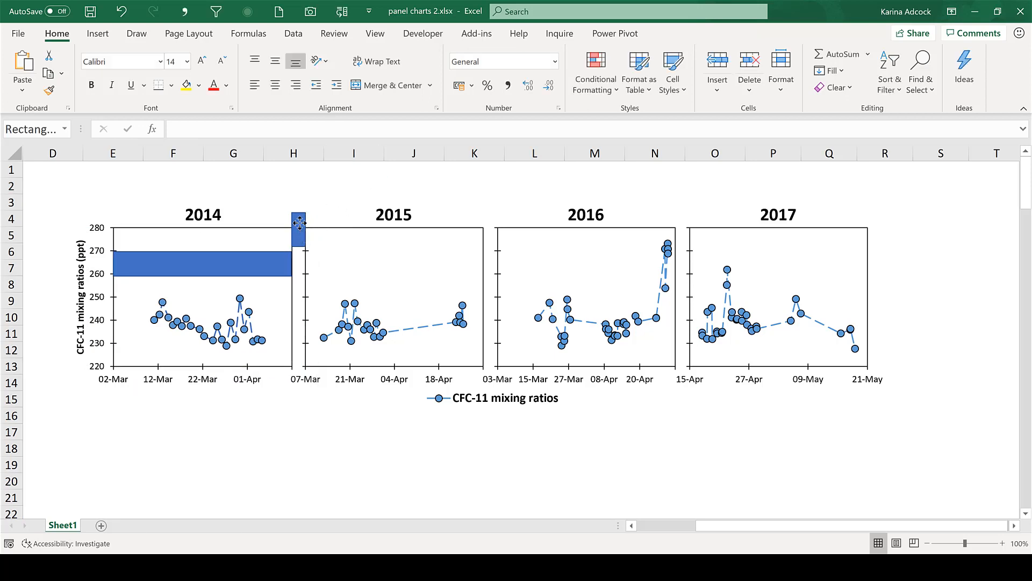
pyautogui.press('Delete')
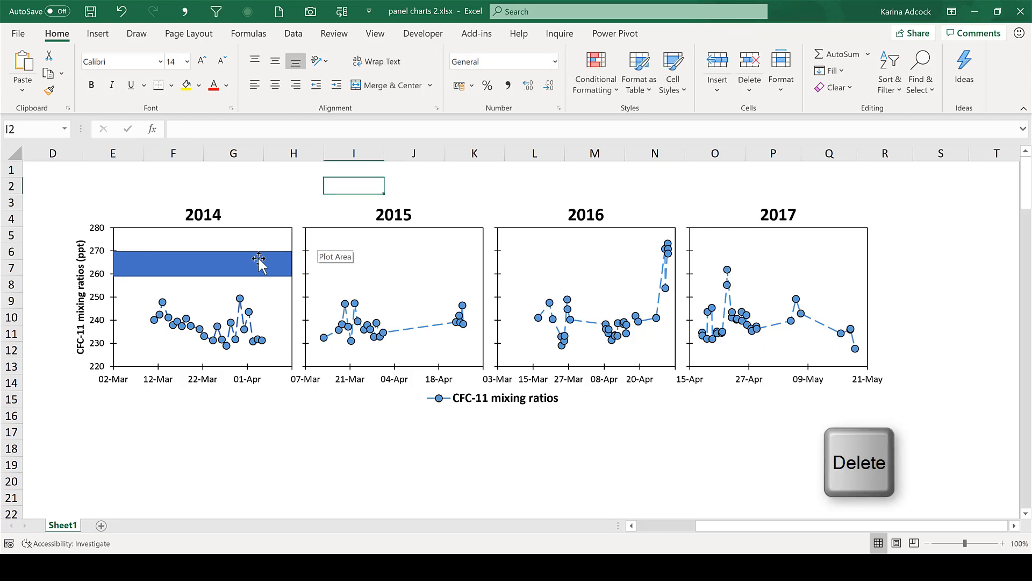
pyautogui.click(259, 259)
pyautogui.press('Delete')
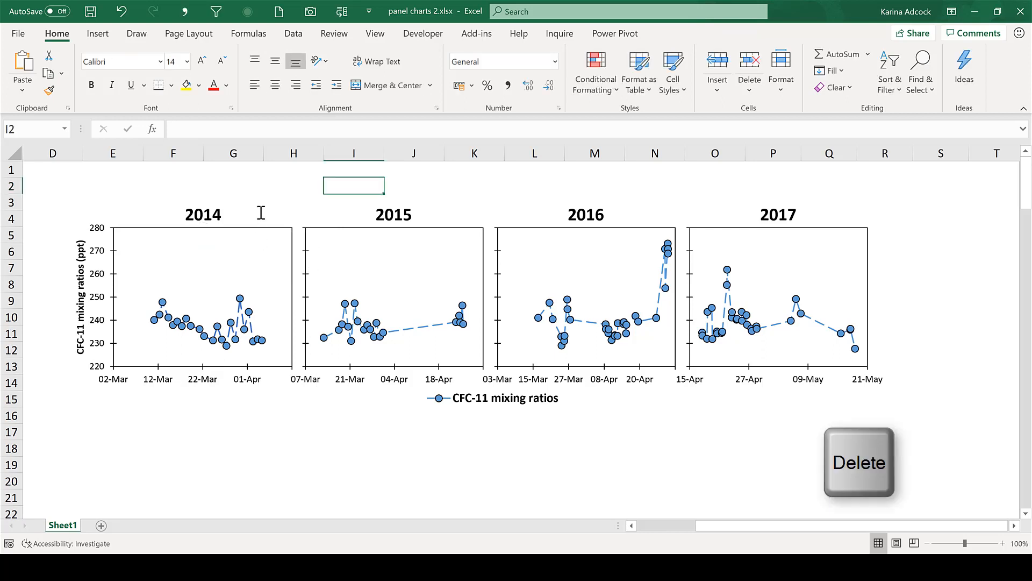
pyautogui.click(262, 177)
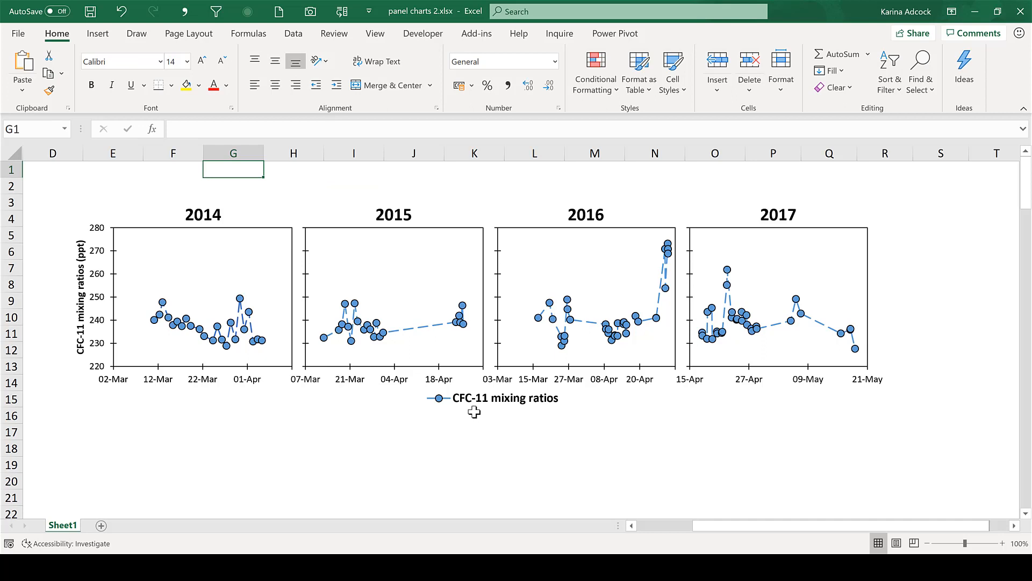
pyautogui.click(376, 418)
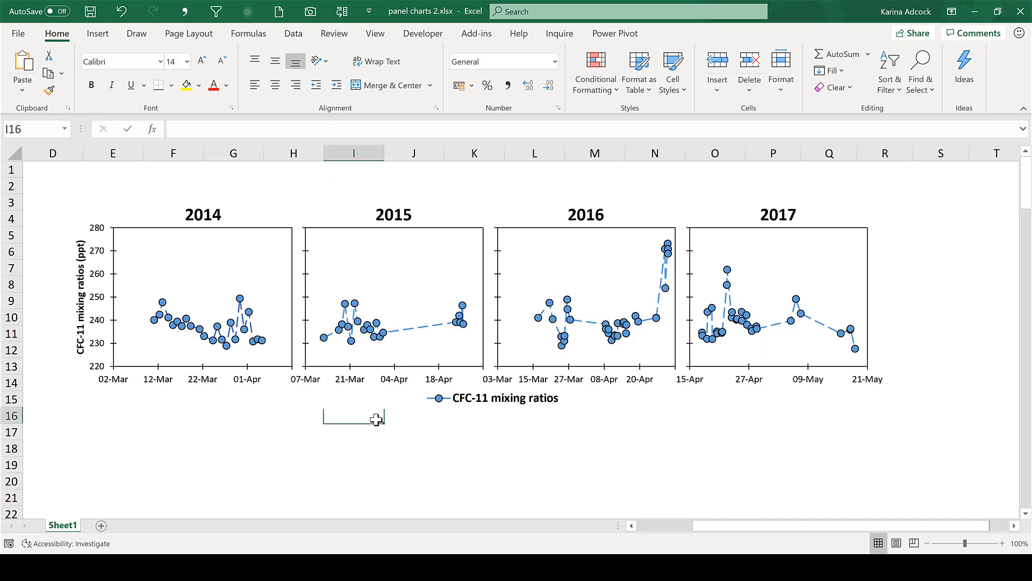
# Select all charts and text boxes and copy them as a picture, as shown on screen, in Picture format.
pyautogui.click(331, 210)
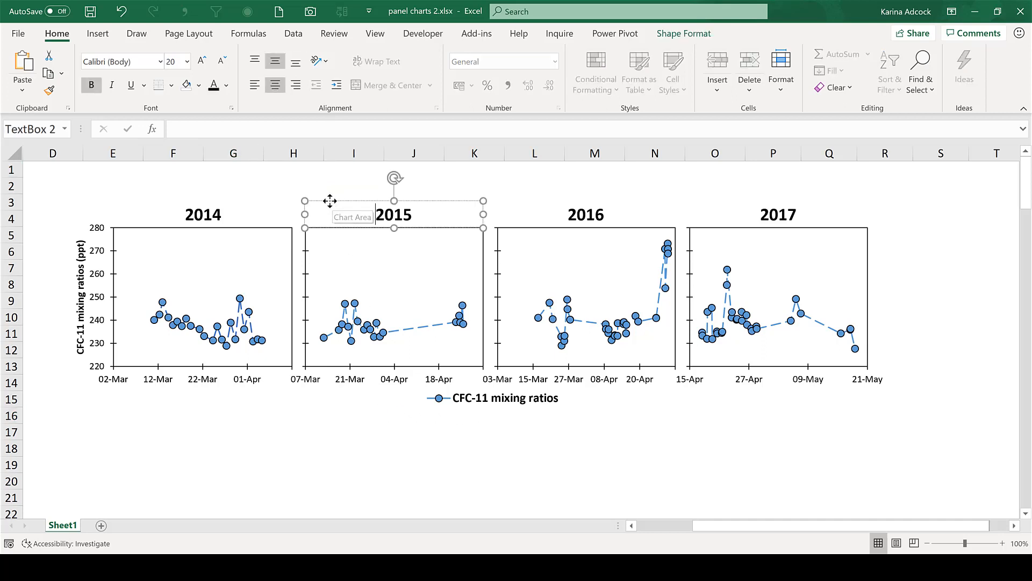
pyautogui.click(330, 200)
pyautogui.hotkey('ctrl', 'a')
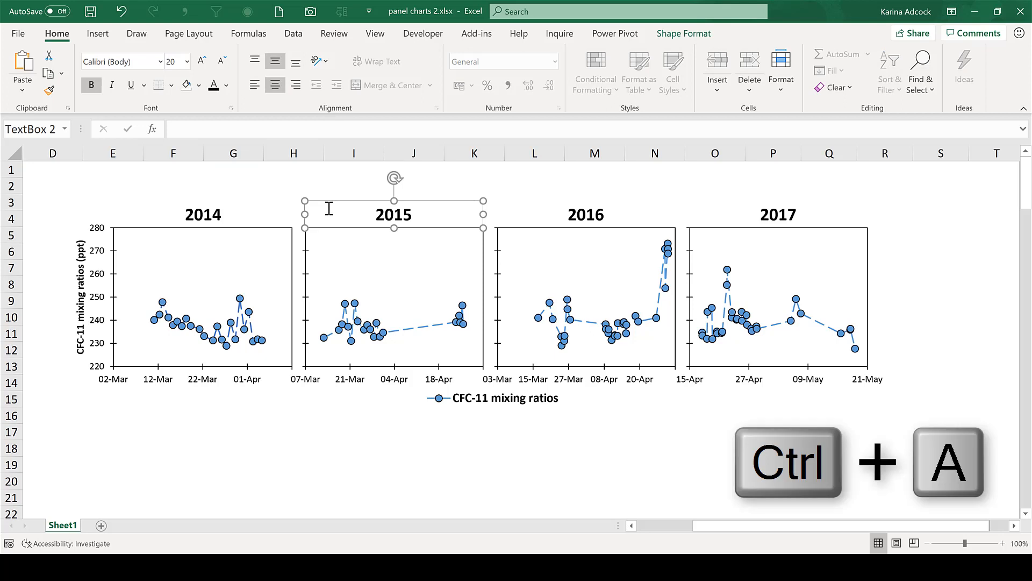
pyautogui.hotkey('ctrl', 'a')
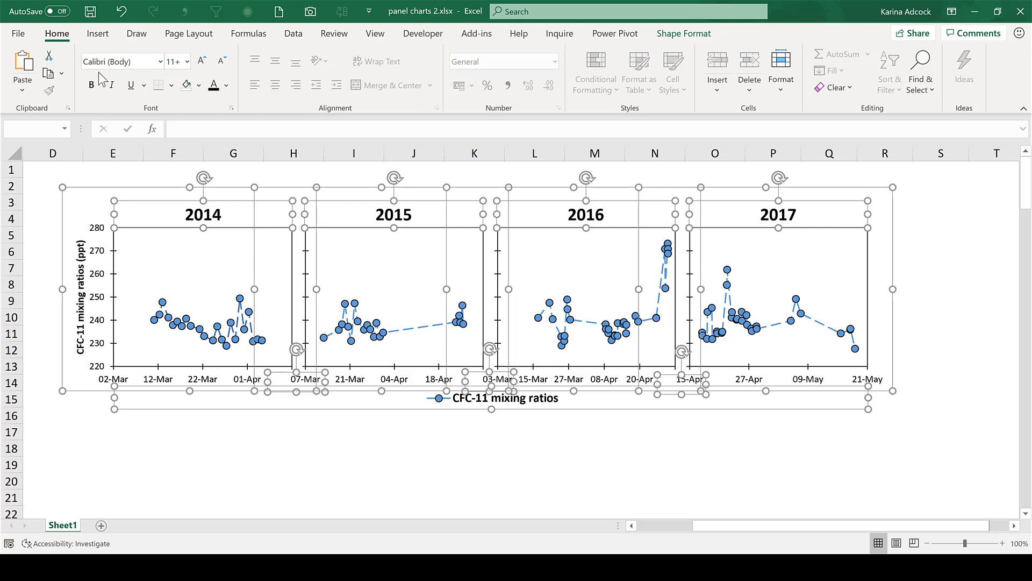
pyautogui.click(61, 74)
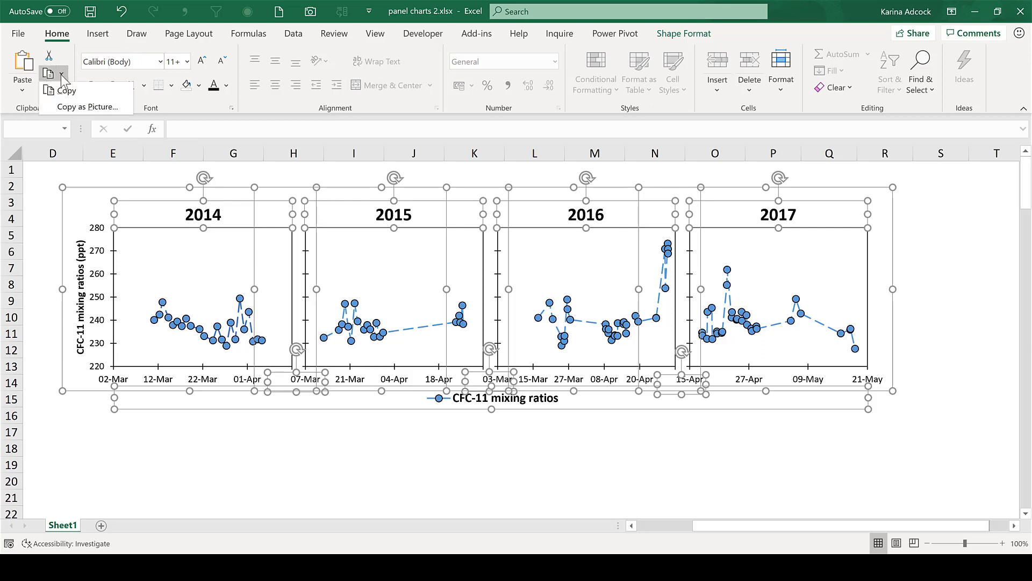
pyautogui.click(96, 108)
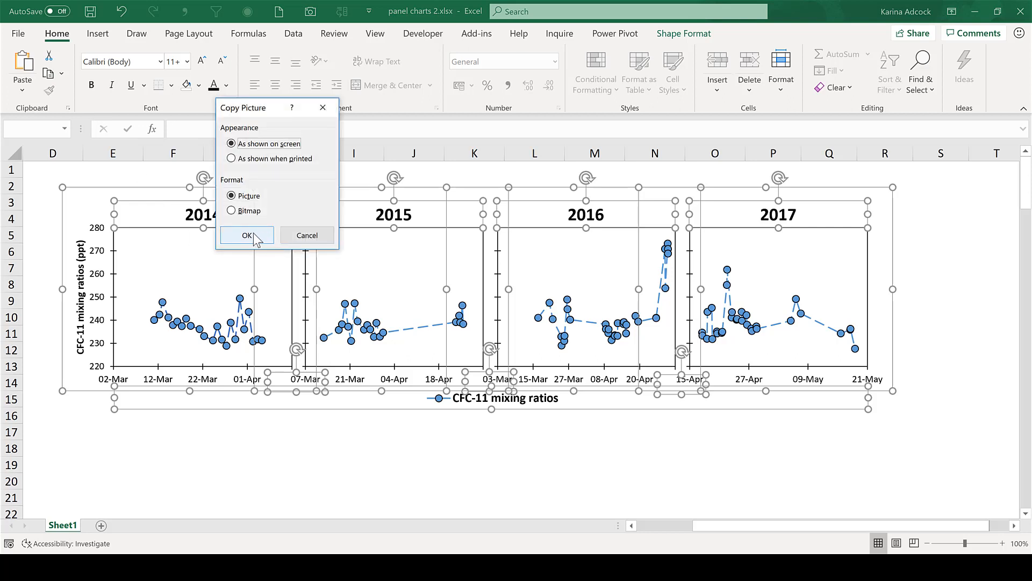
pyautogui.click(247, 235)
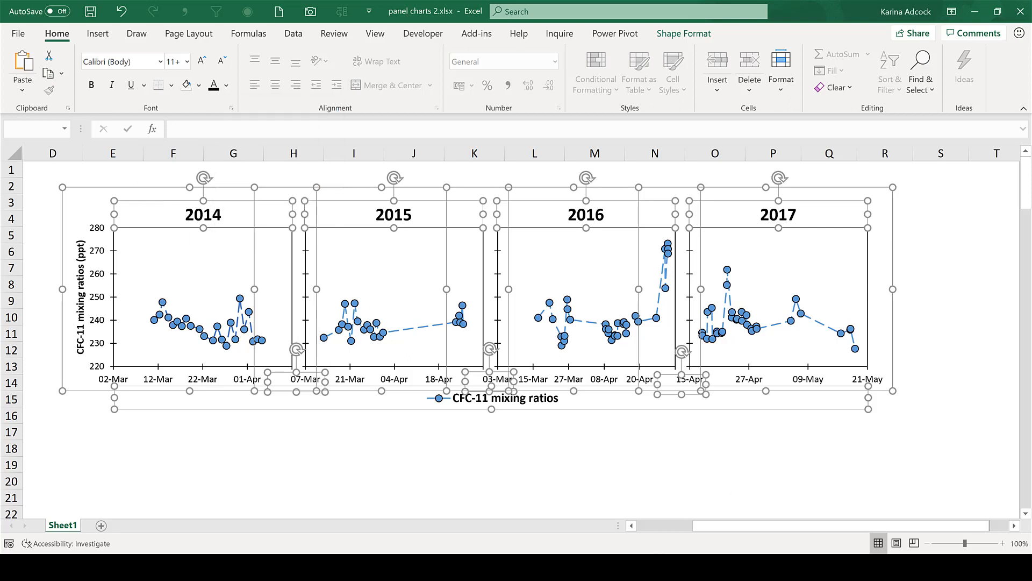
# Switch to PowerPoint, paste the panel picture on the blank slide and enlarge it to nearly the slide's width.
pyautogui.hotkey('alt', 'Tab')
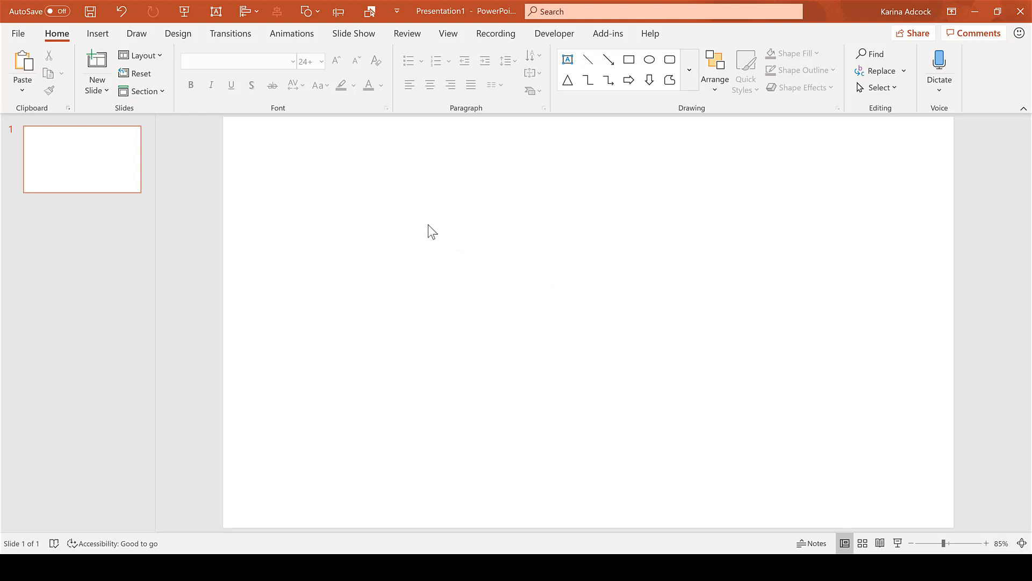
pyautogui.hotkey('ctrl', 'v')
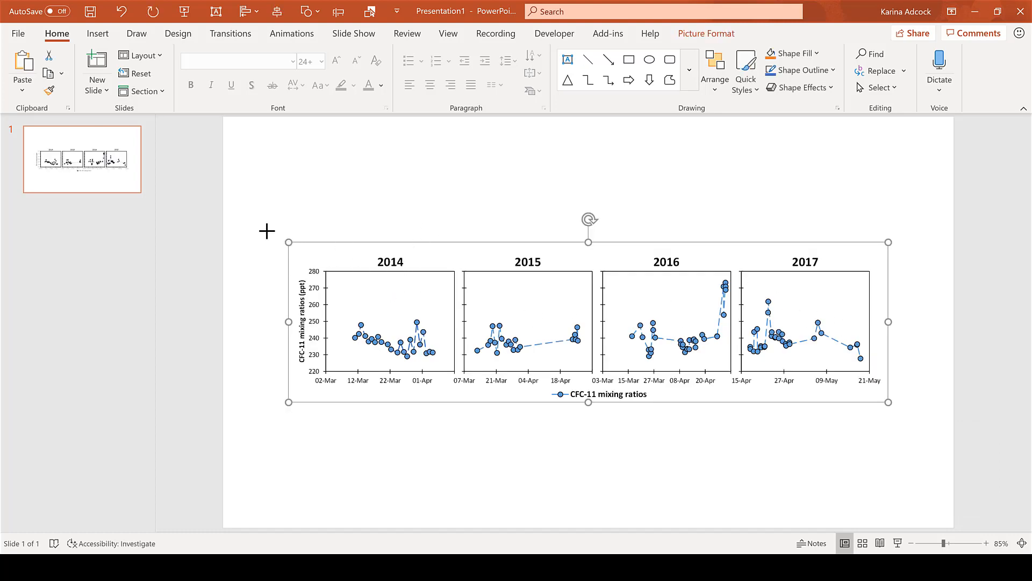
pyautogui.moveTo(267, 231); pyautogui.dragTo(347, 247)
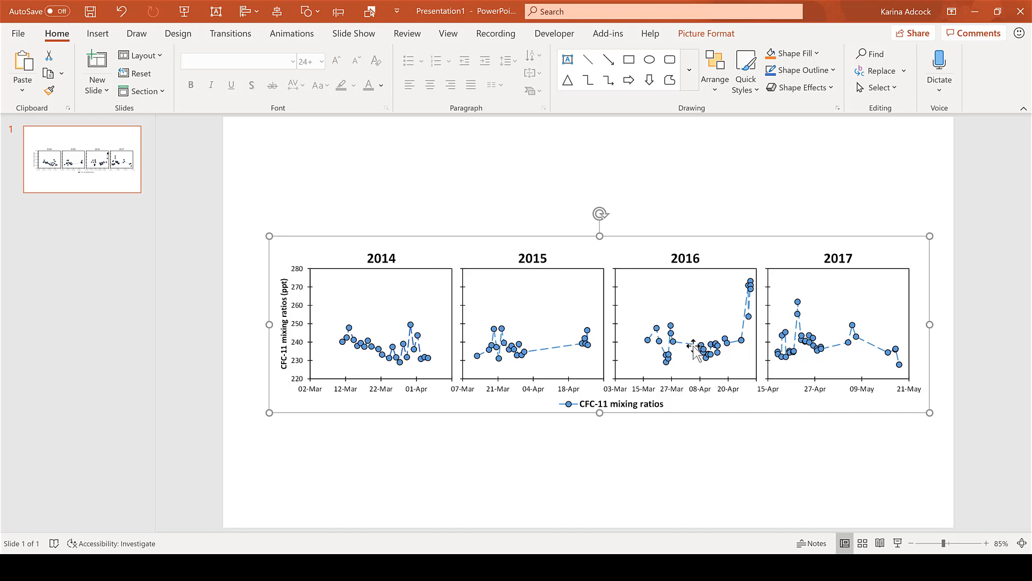
# Fill the slide background with a solid pale gold colour.
pyautogui.rightClick(605, 166)
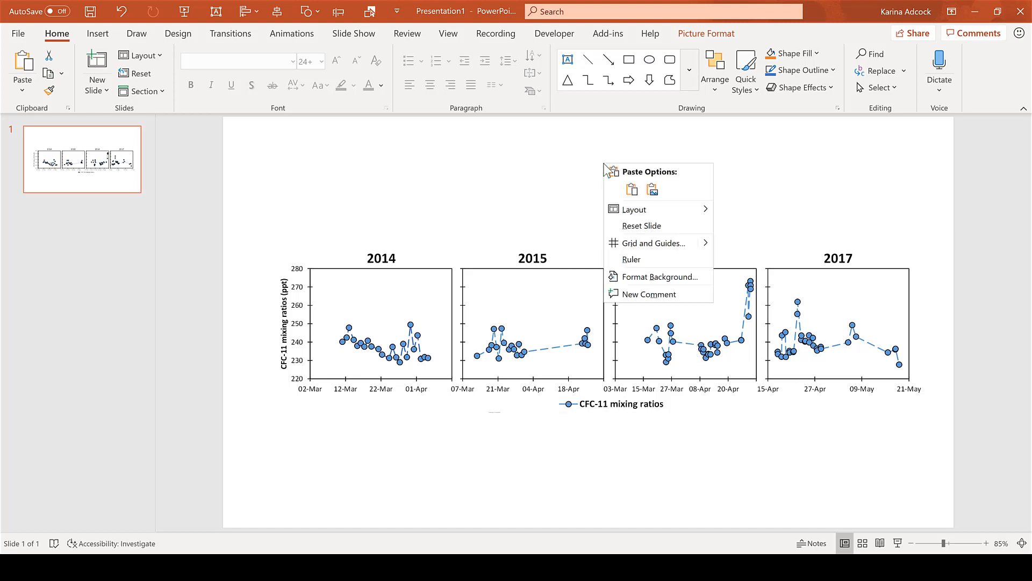
pyautogui.click(659, 277)
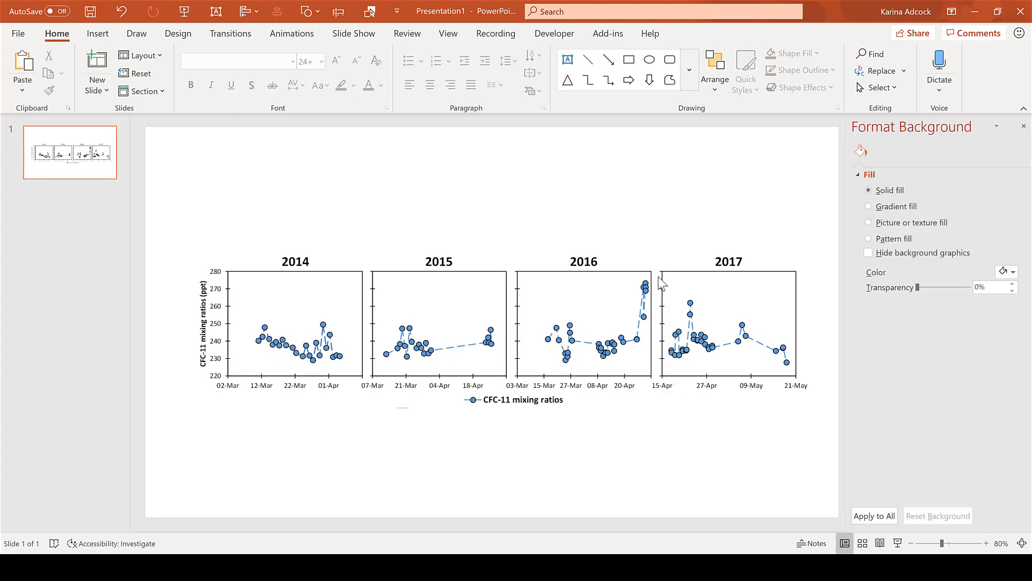
pyautogui.click(999, 273)
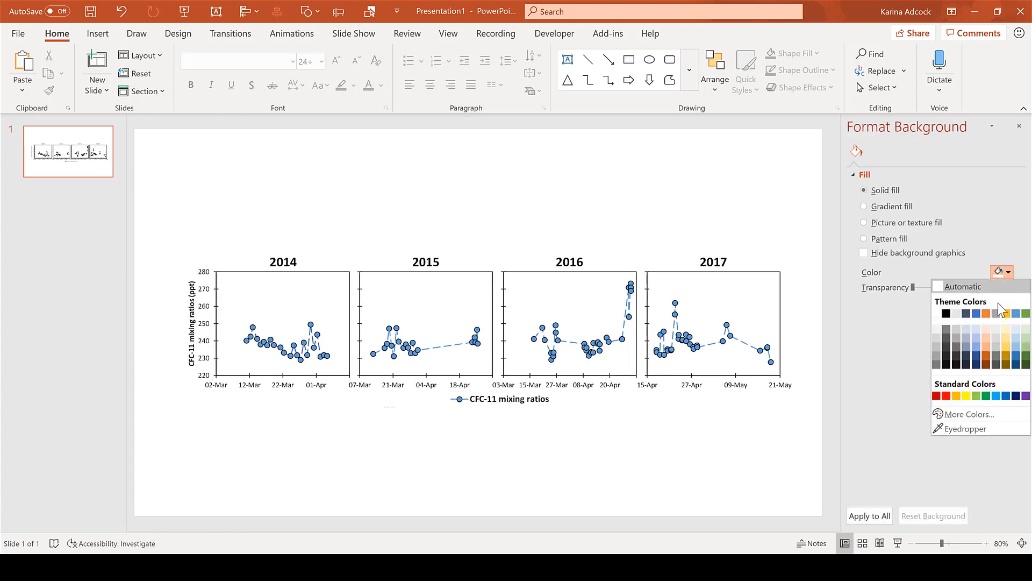
pyautogui.press('Escape')
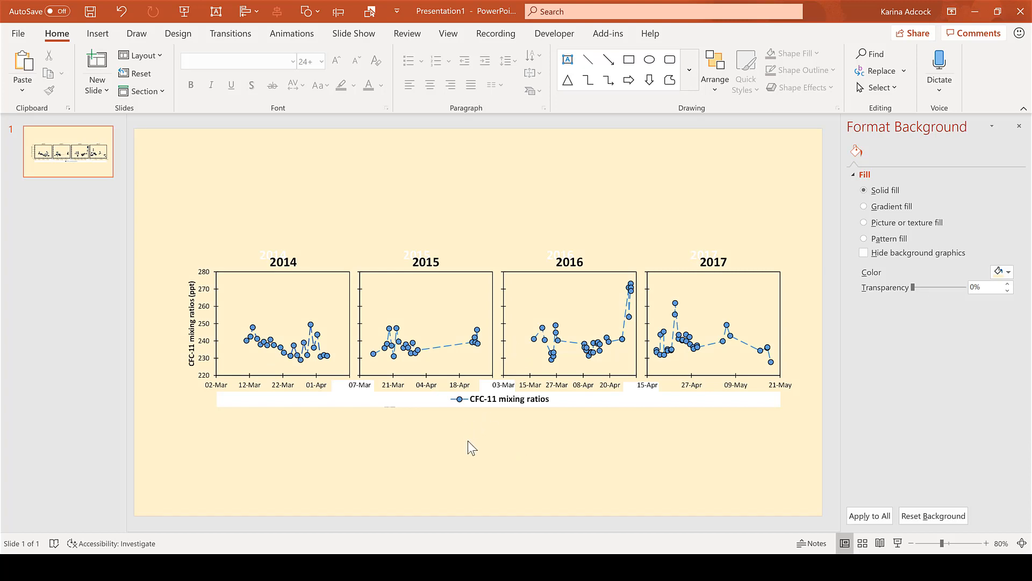
# Switch back to Excel and draw a rectangle about 33.69 cm wide and 9.18 cm high covering the whole chart panel.
pyautogui.hotkey('alt', 'Tab')
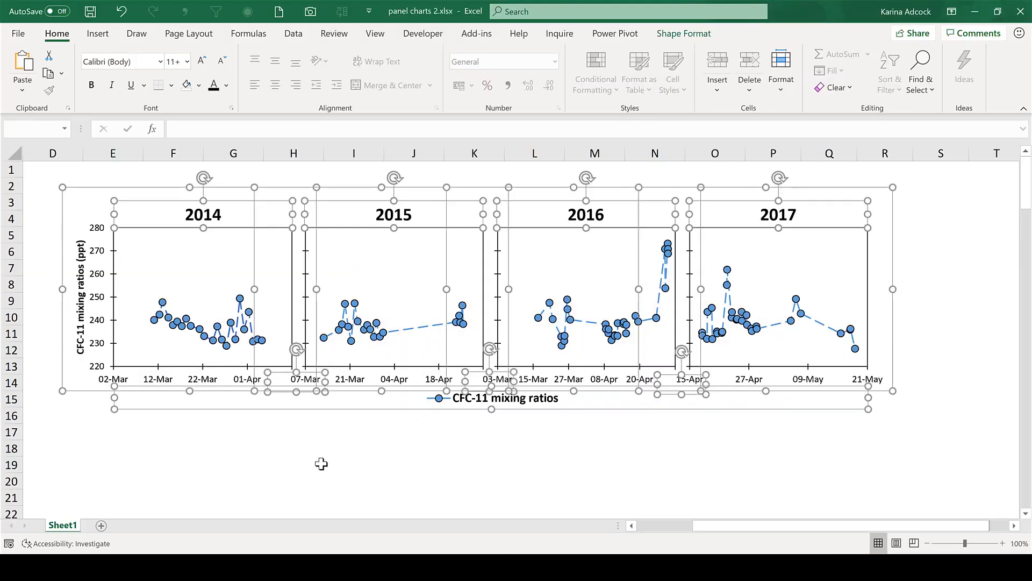
pyautogui.click(321, 464)
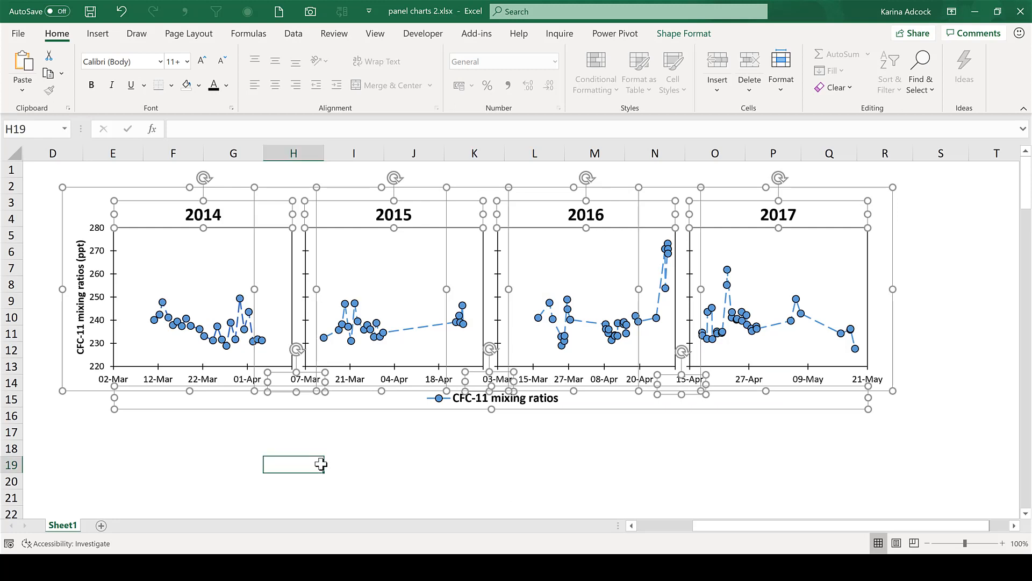
pyautogui.click(99, 35)
pyautogui.click(156, 83)
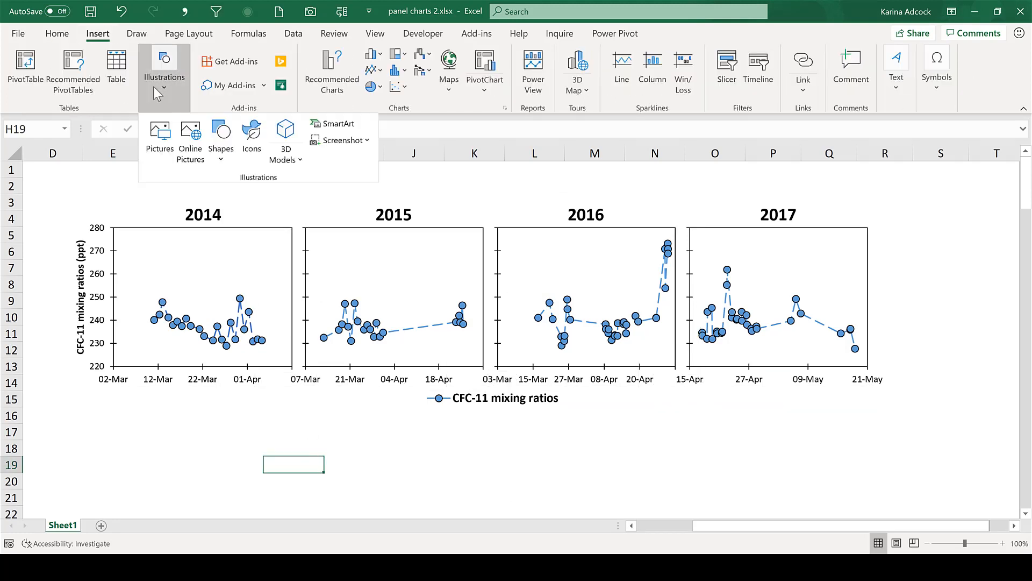
pyautogui.click(220, 137)
pyautogui.click(253, 192)
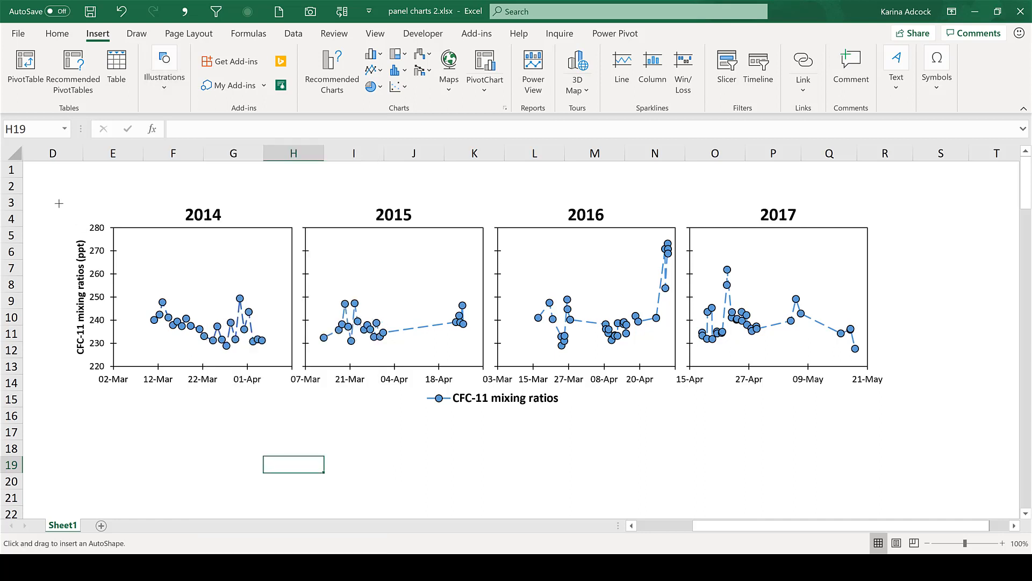
pyautogui.moveTo(57, 186); pyautogui.dragTo(913, 420)
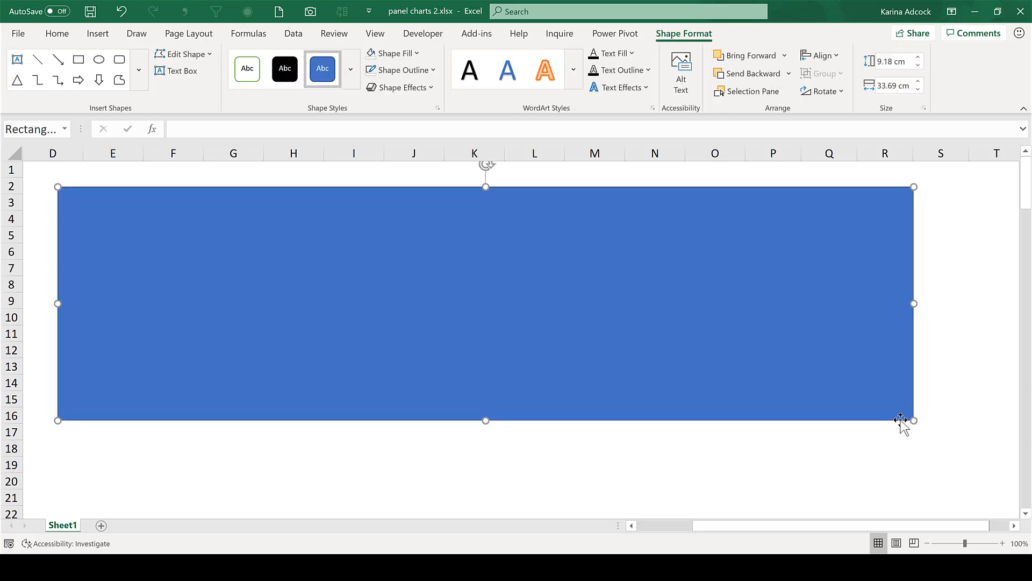
# Give the rectangle a black outline and white fill, and send it to the back behind the charts.
pyautogui.click(416, 78)
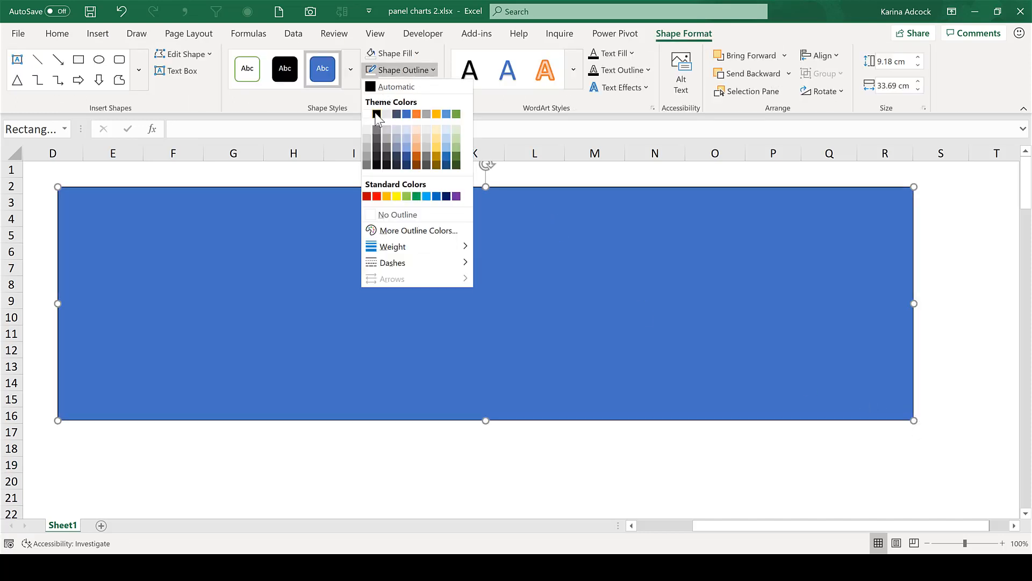
pyautogui.click(377, 114)
pyautogui.click(392, 54)
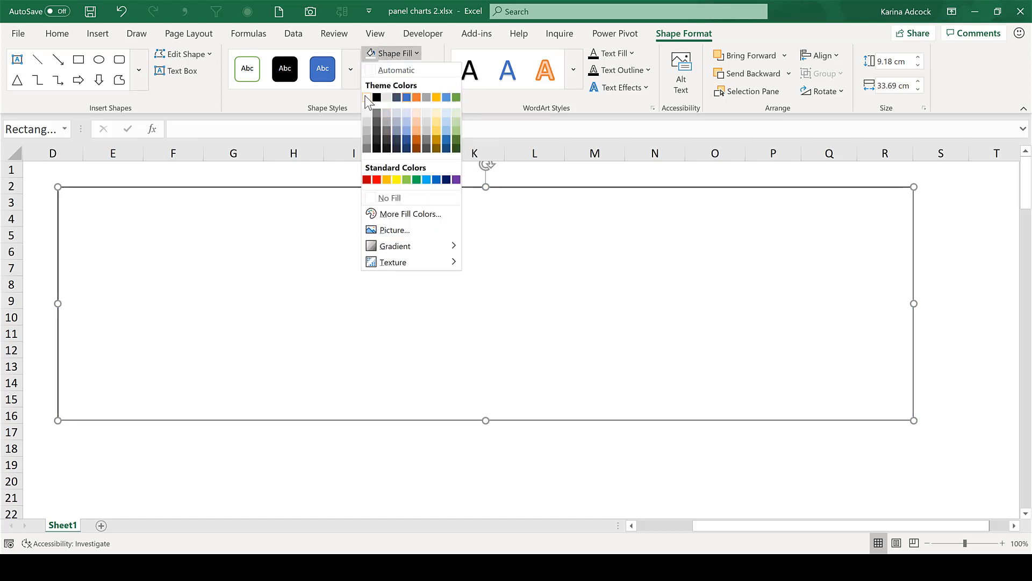
pyautogui.click(366, 98)
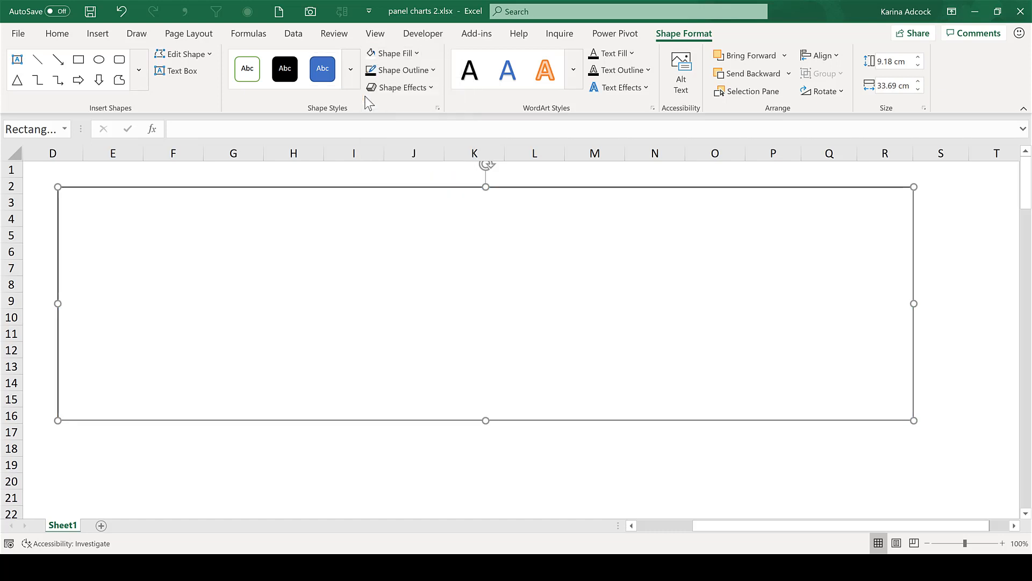
pyautogui.click(789, 74)
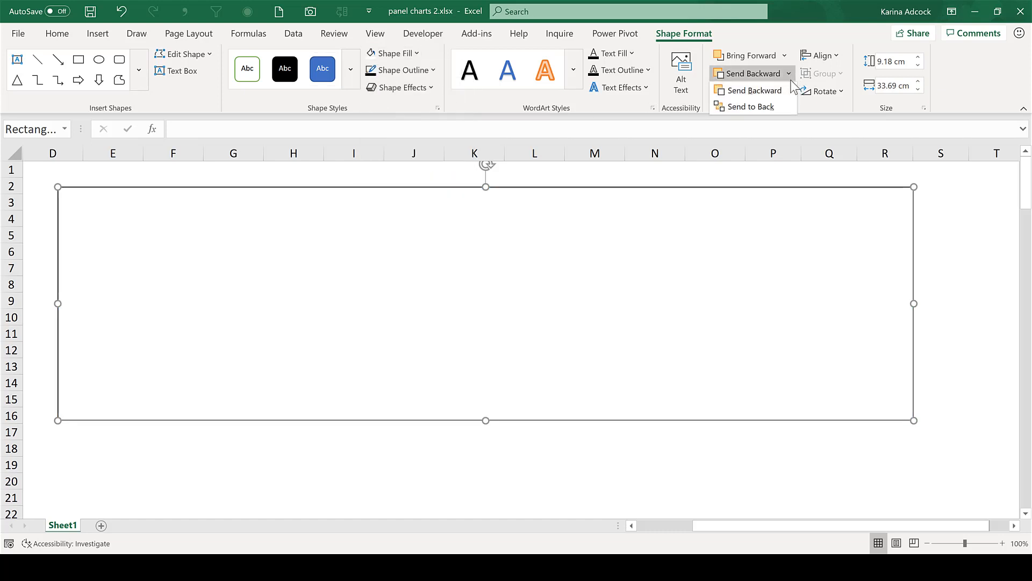
pyautogui.click(773, 107)
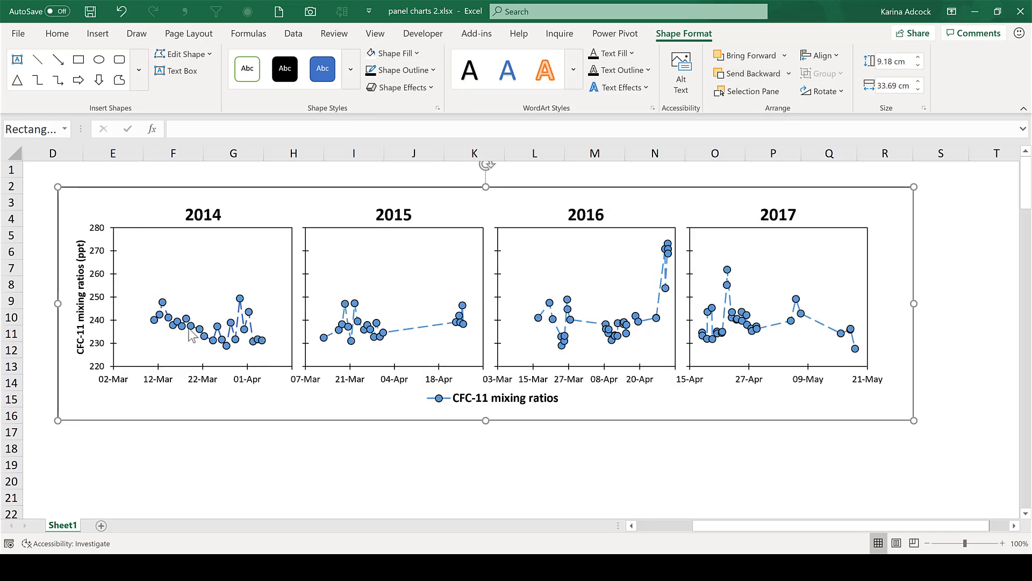
# Select the charts, text boxes and background rectangle together and copy them as a picture, as shown on screen, in Picture format.
pyautogui.moveTo(189, 333)
pyautogui.hotkey('ctrl', 'a')
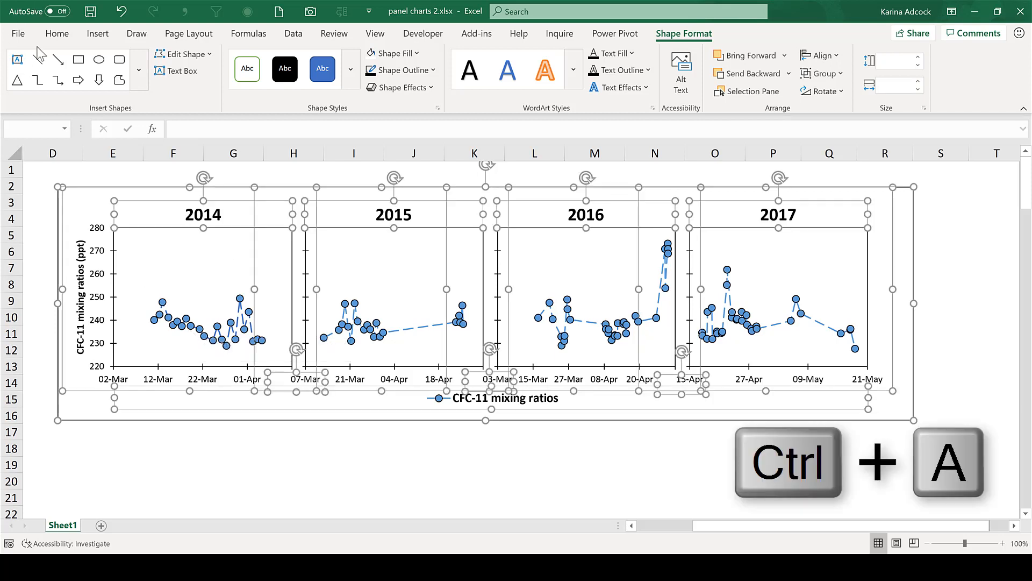
pyautogui.click(57, 33)
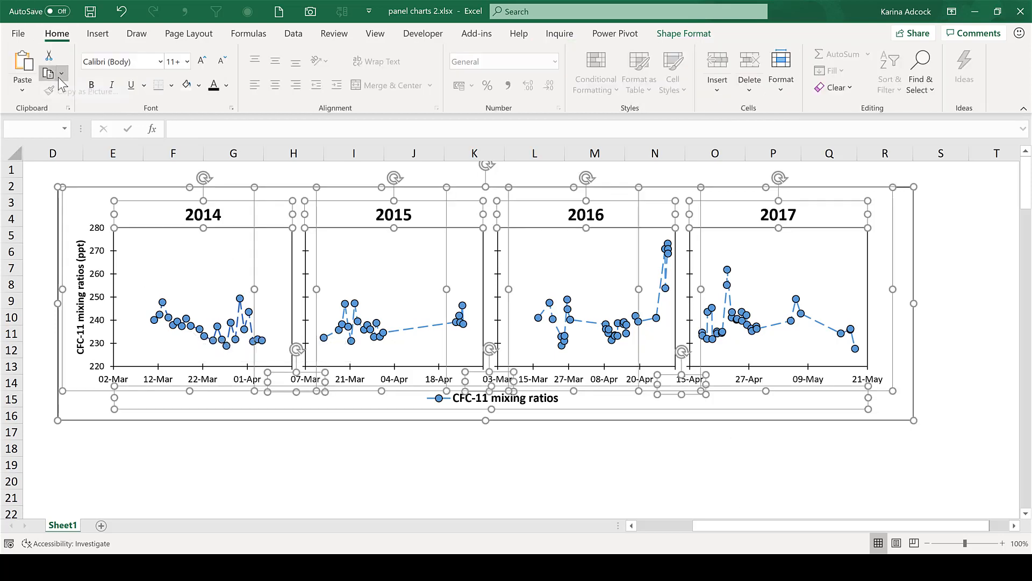
pyautogui.click(61, 73)
pyautogui.click(85, 110)
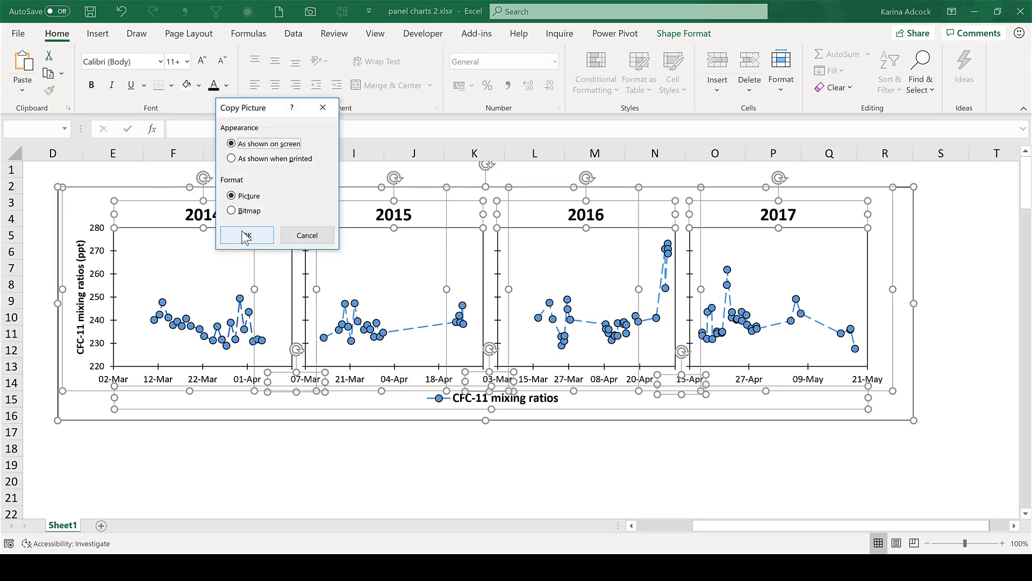